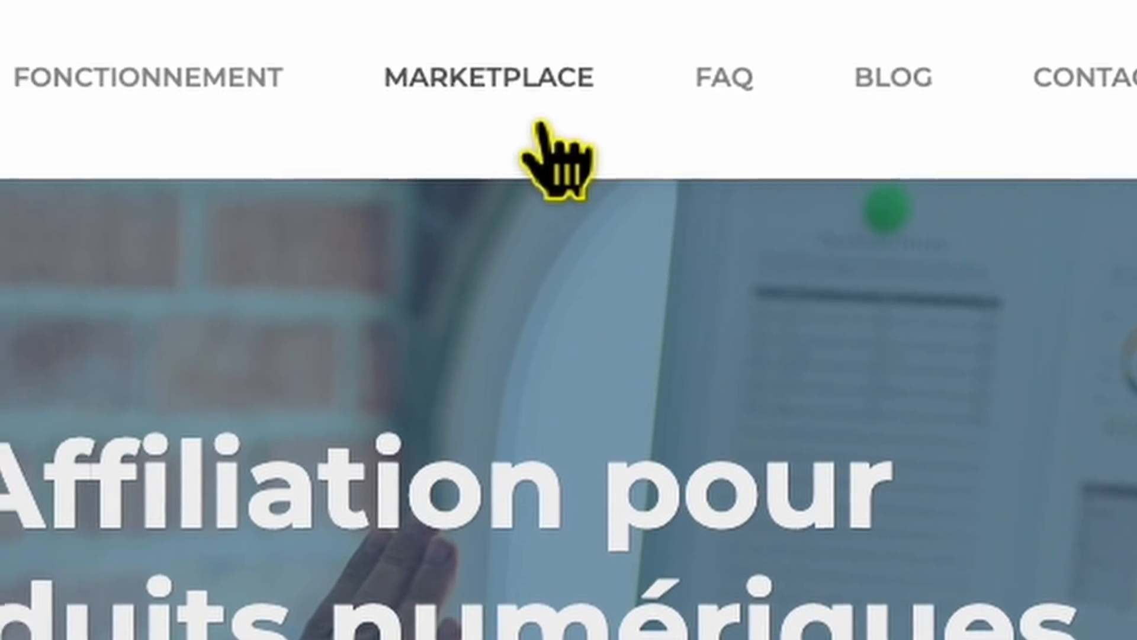
Open the 1TPE marketplace and list the best-selling products ("Les produits plus vendus") through the category search
click(539, 125)
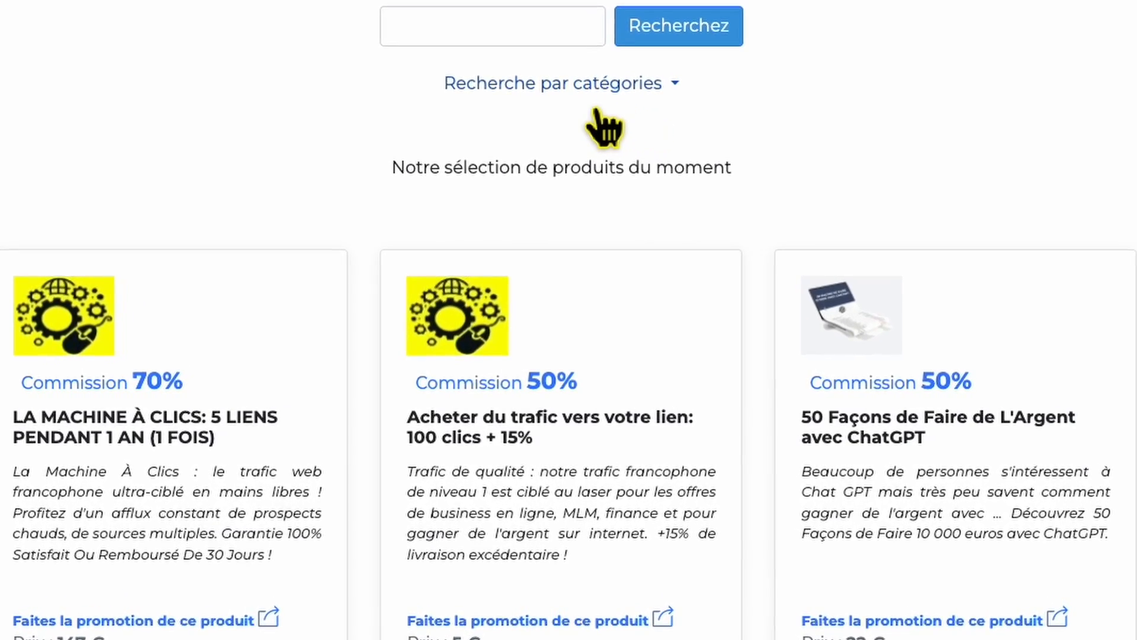
click(577, 102)
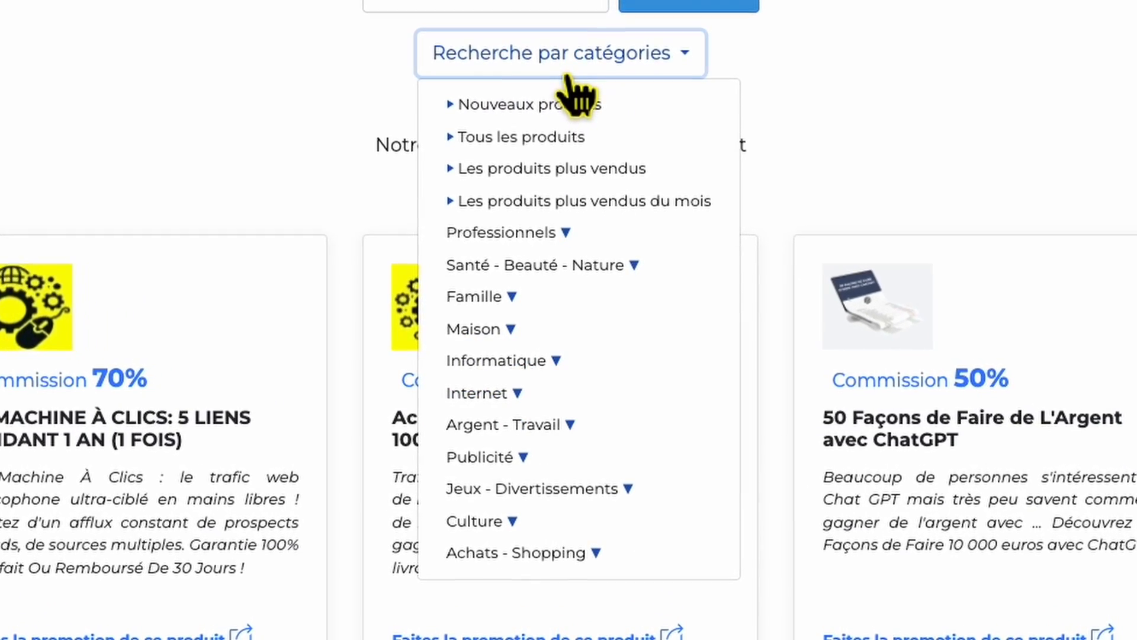
click(604, 173)
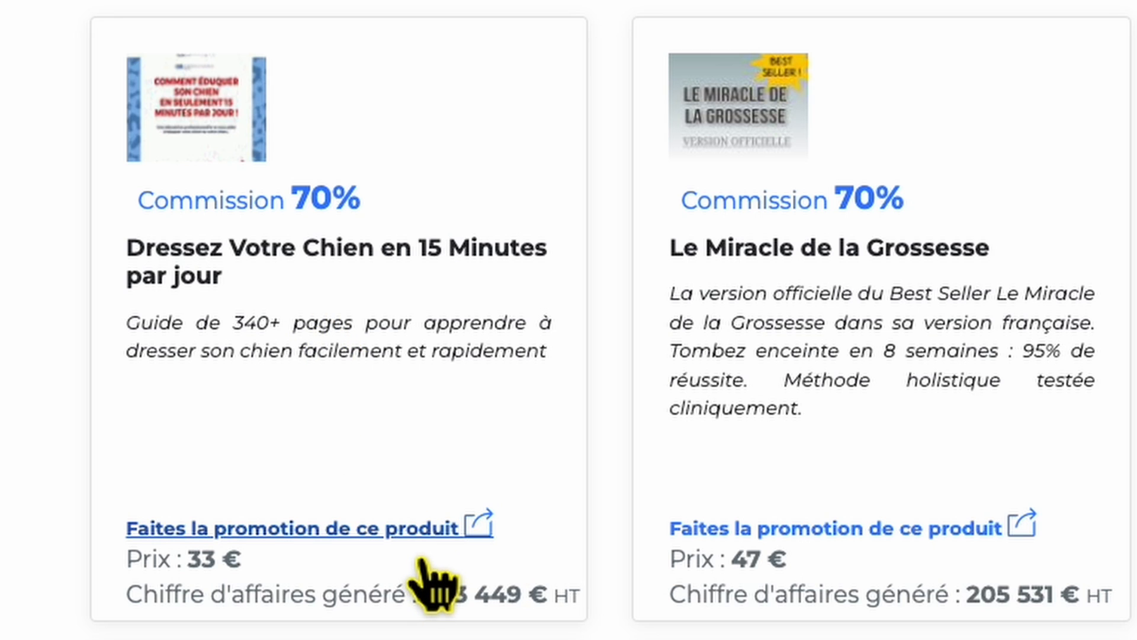
Open the promotion page of "Dressez Votre Chien en 15 Minutes par jour" and its sales page
click(419, 536)
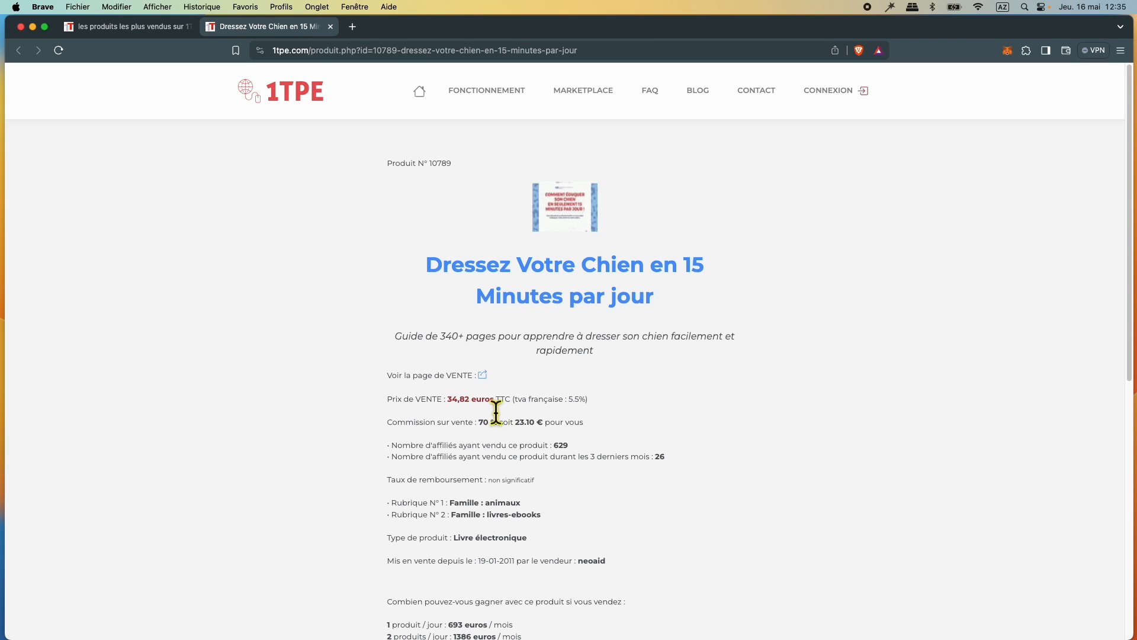
click(484, 375)
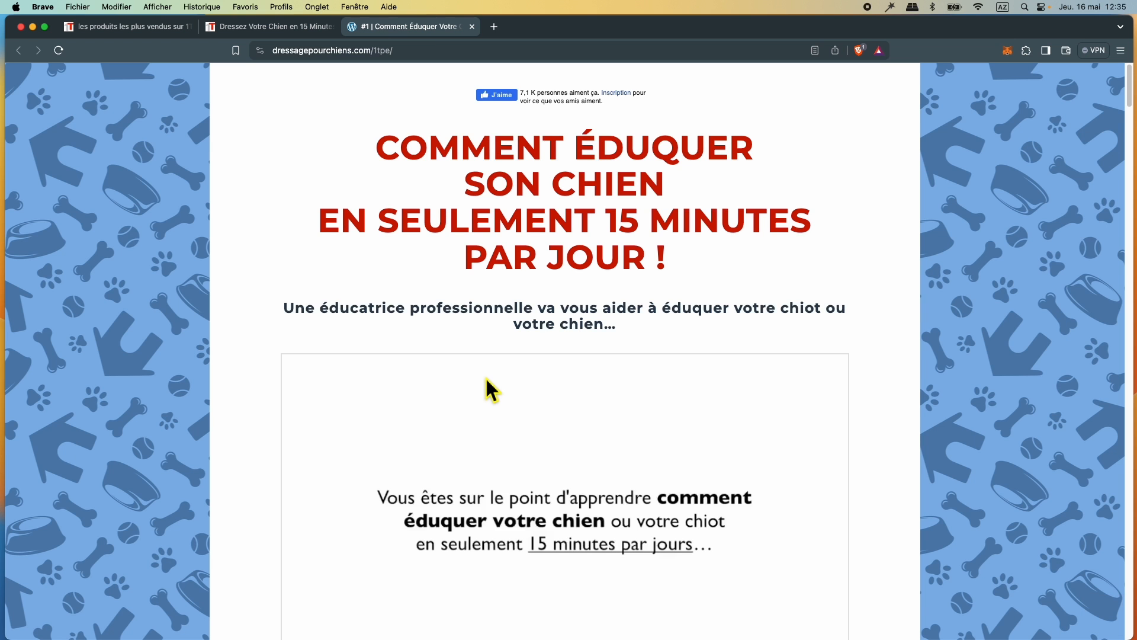
Read through the dog-training sales page, examining the author's introduction, the problems addressed, the testimonials, the ebook format and the price
scroll(485, 376, down, 4)
scroll(485, 379, down, 8)
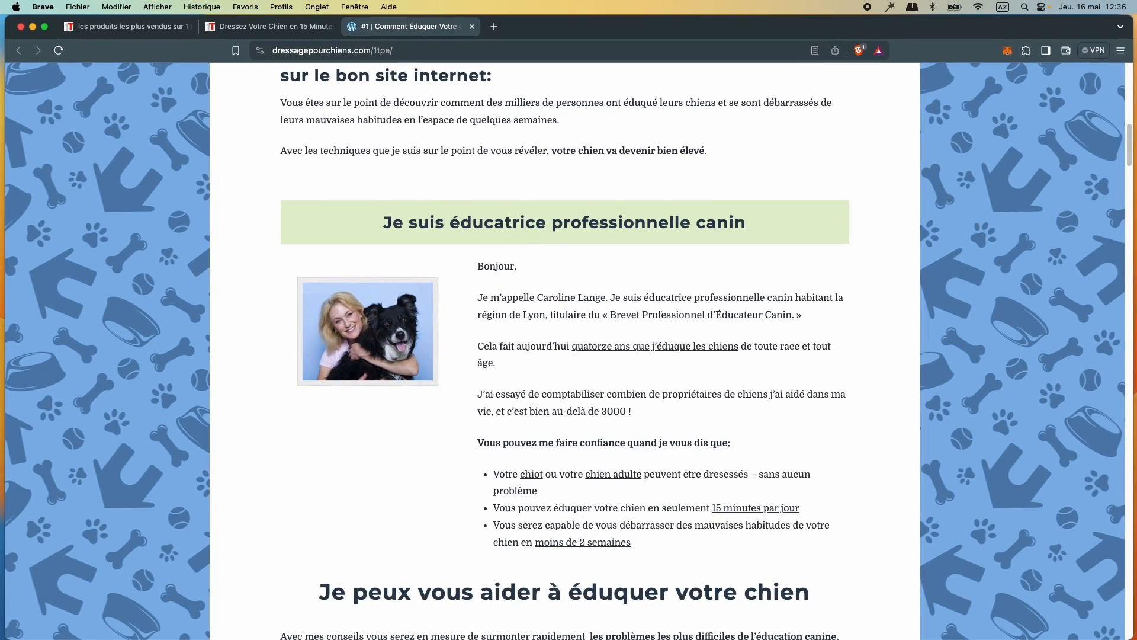
scroll(632, 354, down, 5)
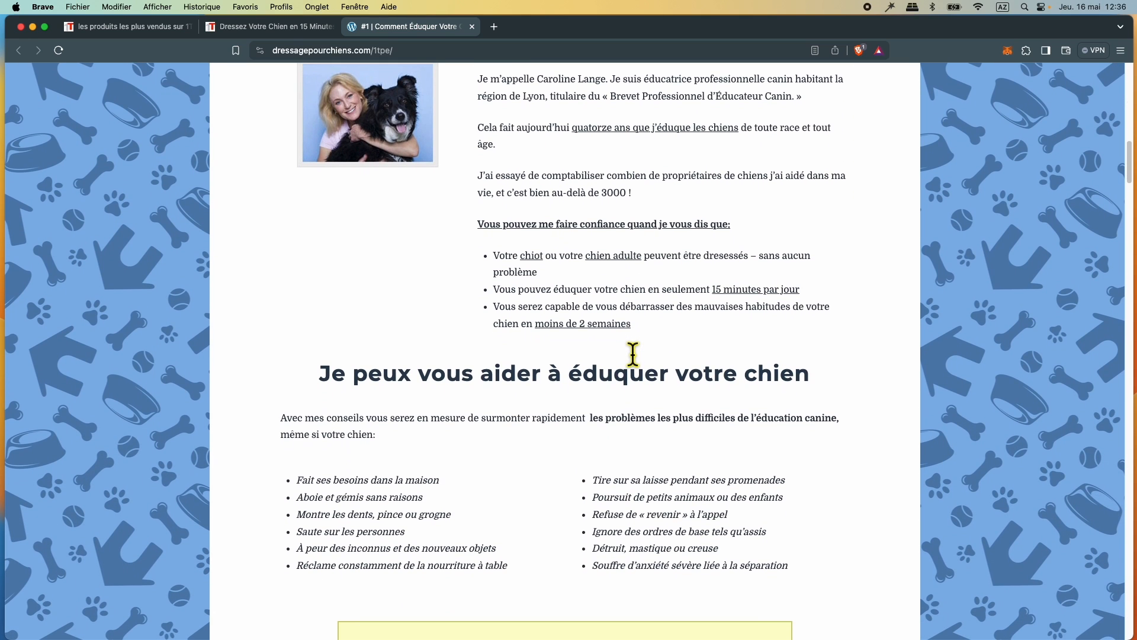
scroll(633, 354, down, 4)
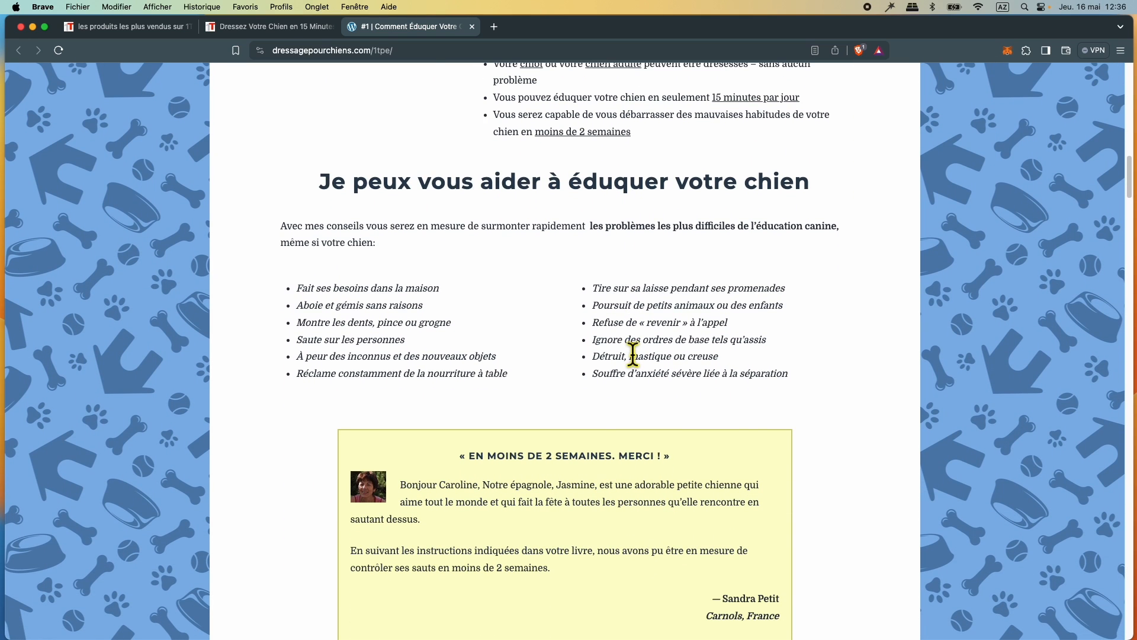
scroll(632, 354, down, 20)
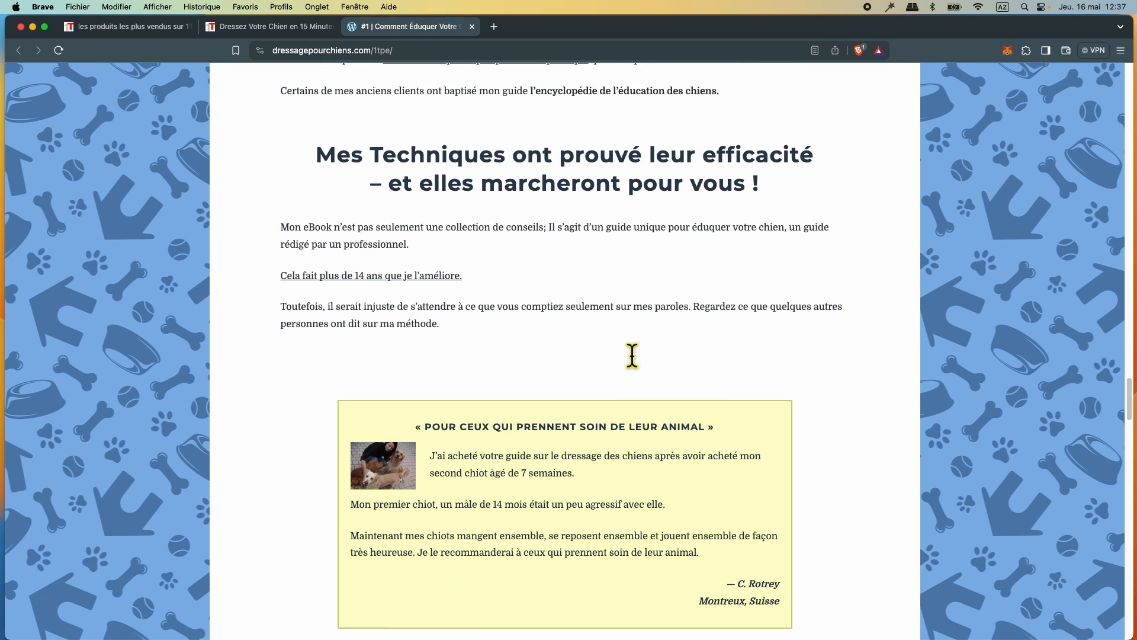
scroll(632, 355, down, 20)
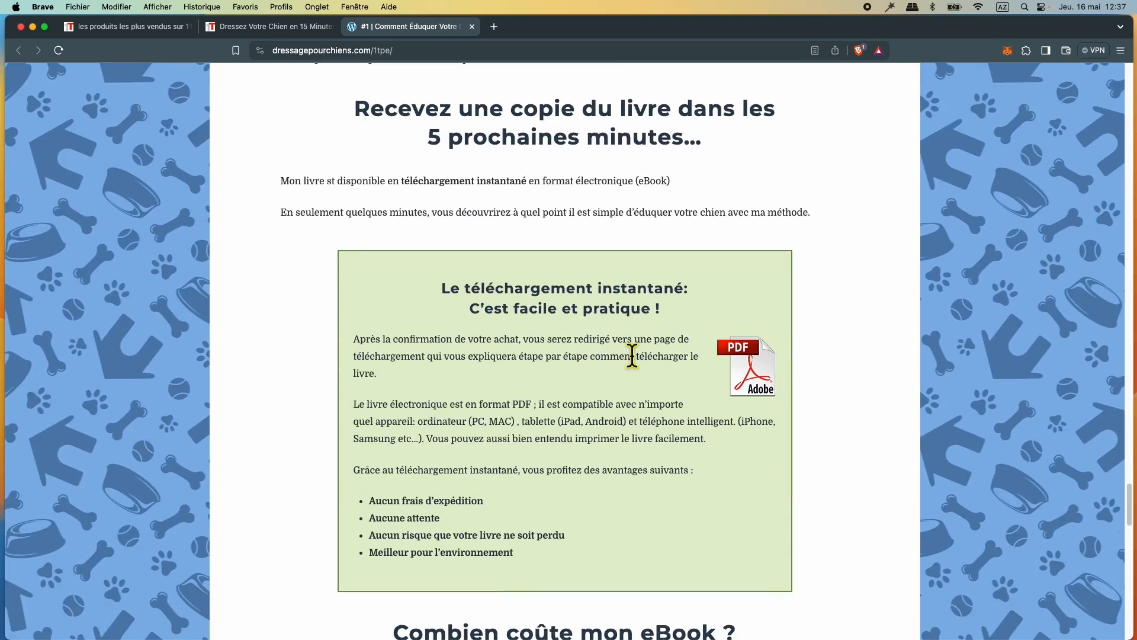
scroll(630, 349, down, 1)
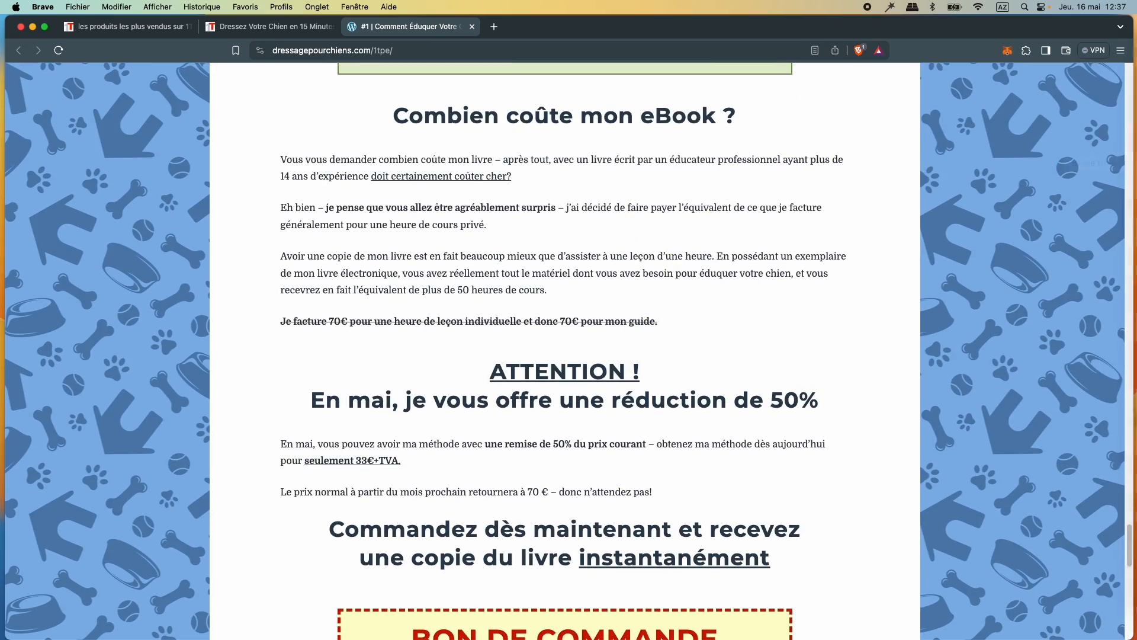
click(1118, 116)
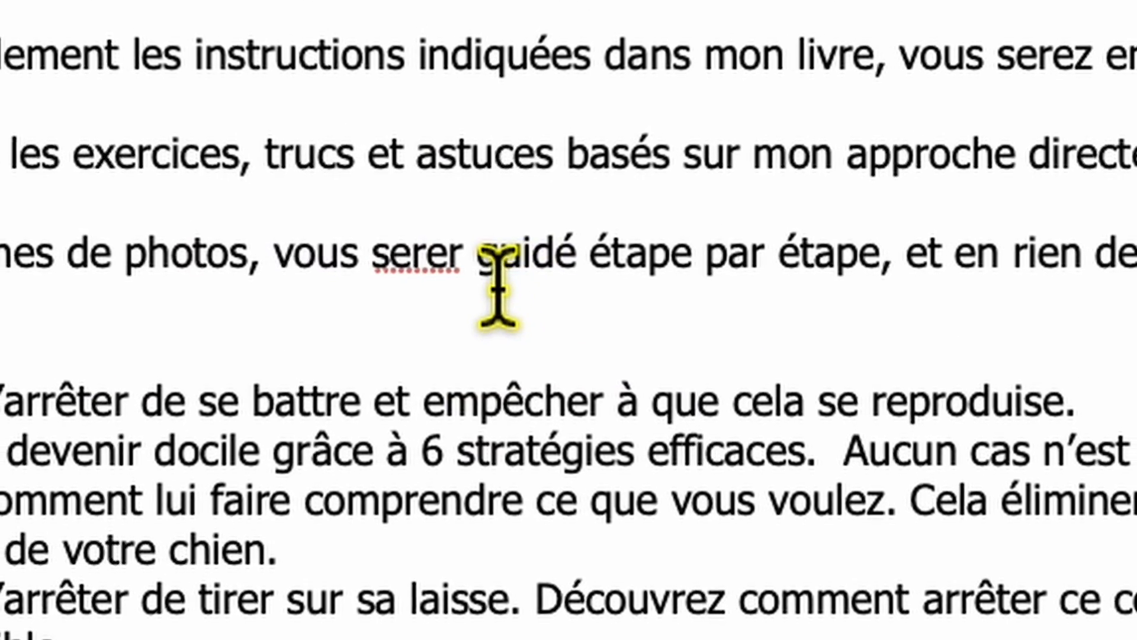
Correct the misspelled word "serer" to "serez" in the extracted sales notes
click(465, 260)
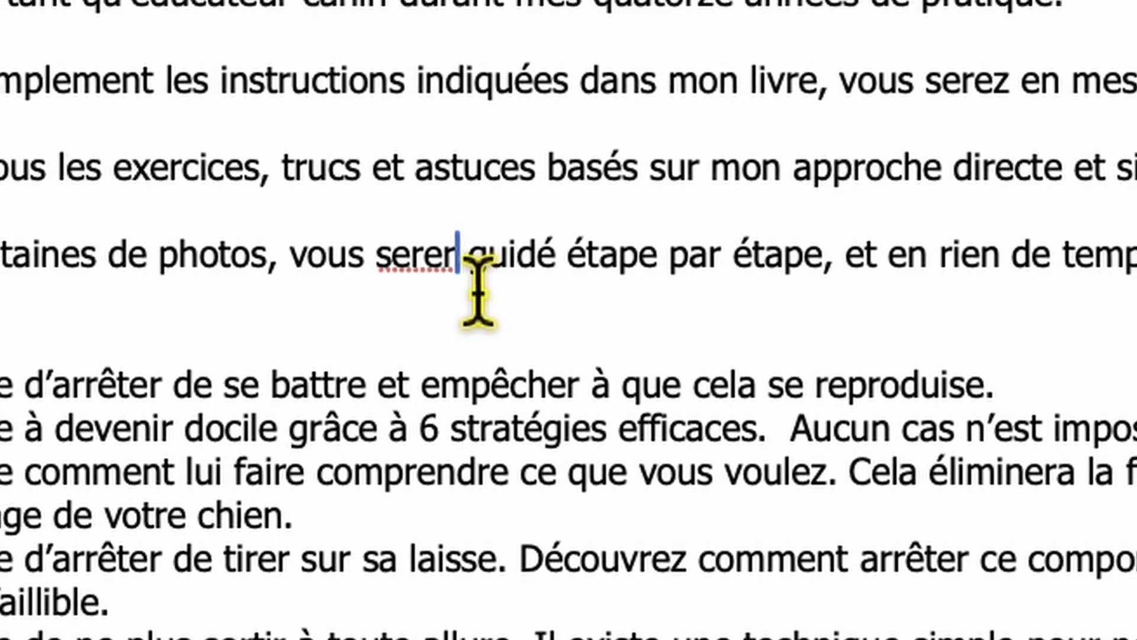
key(BackSpace)
text(z)
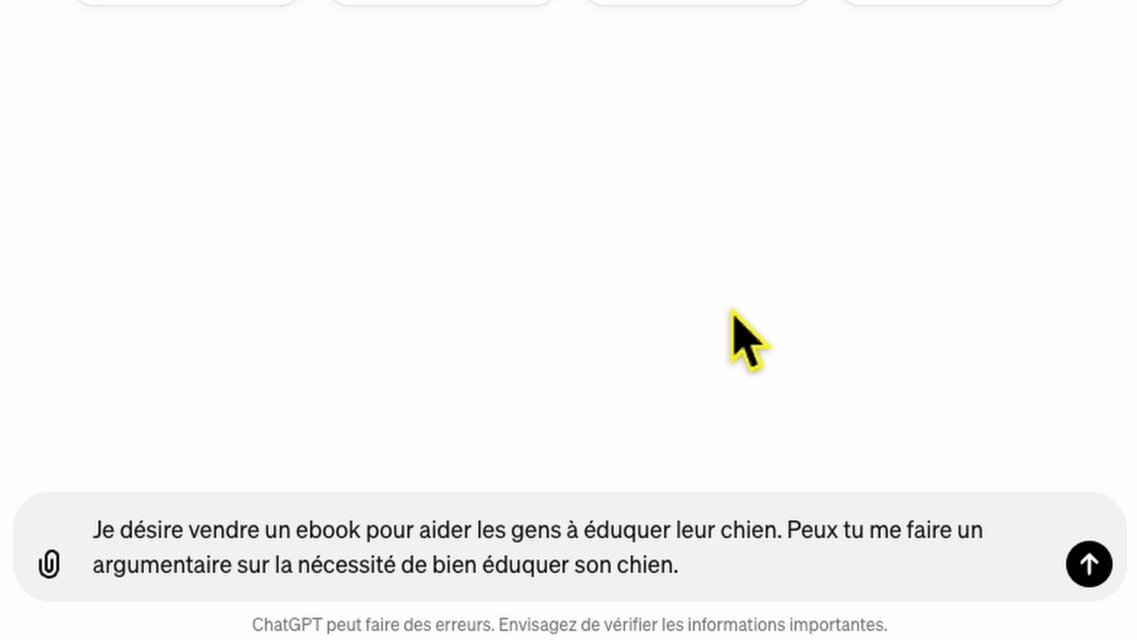
Submit the ChatGPT prompt requesting an argument on the need to train one's dog well, and select the reply's introduction through conclusion
key(Return)
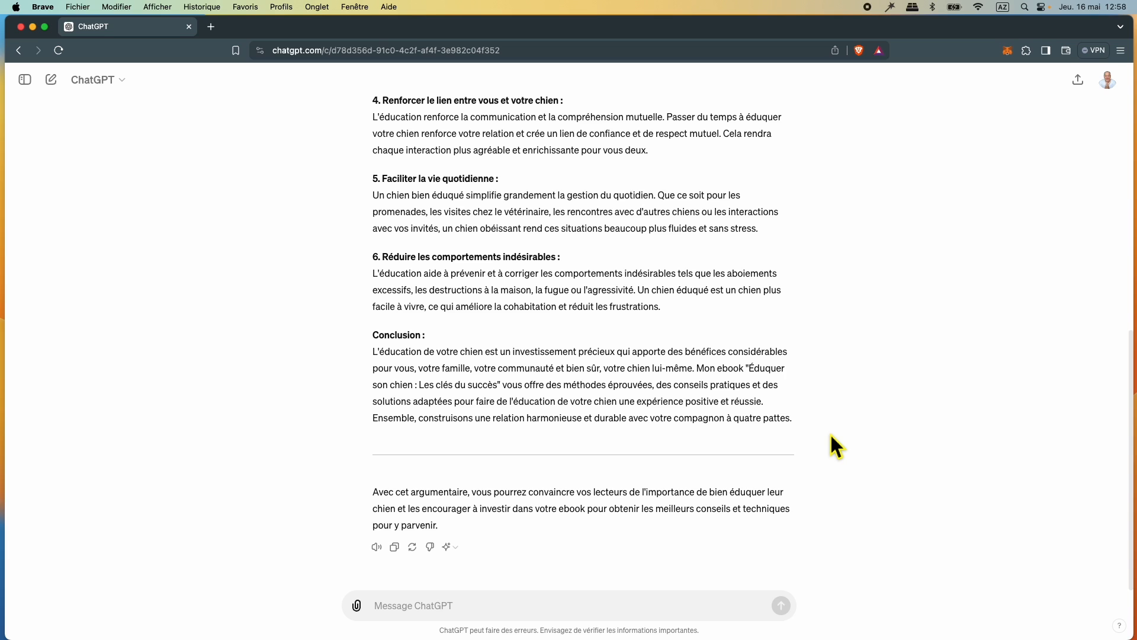
drag(793, 420, 500, 256)
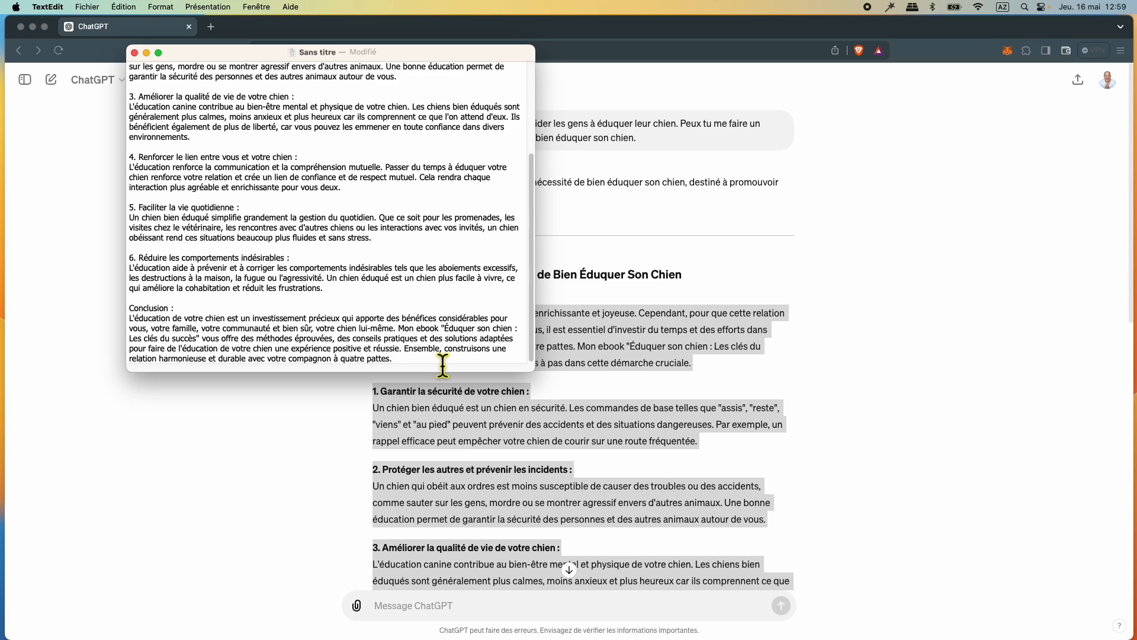
Add a dashed separator line below the argument's conclusion in the untitled TextEdit document, with blank lines around it
key(Return)
key(Return)
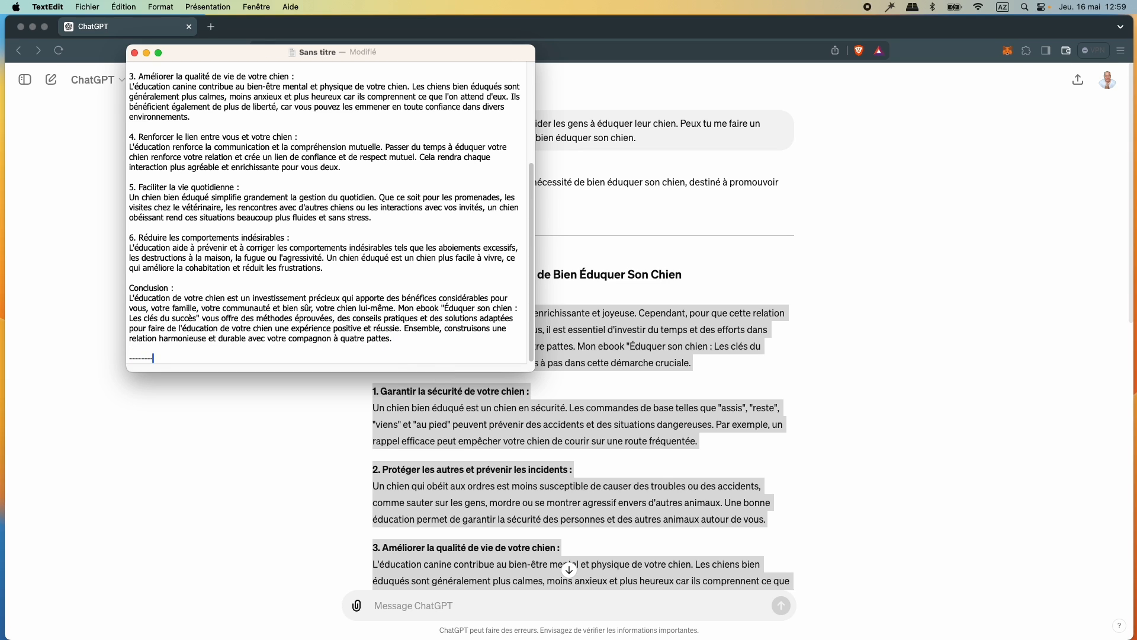
text(------------------------------------)
key(Return)
key(Return)
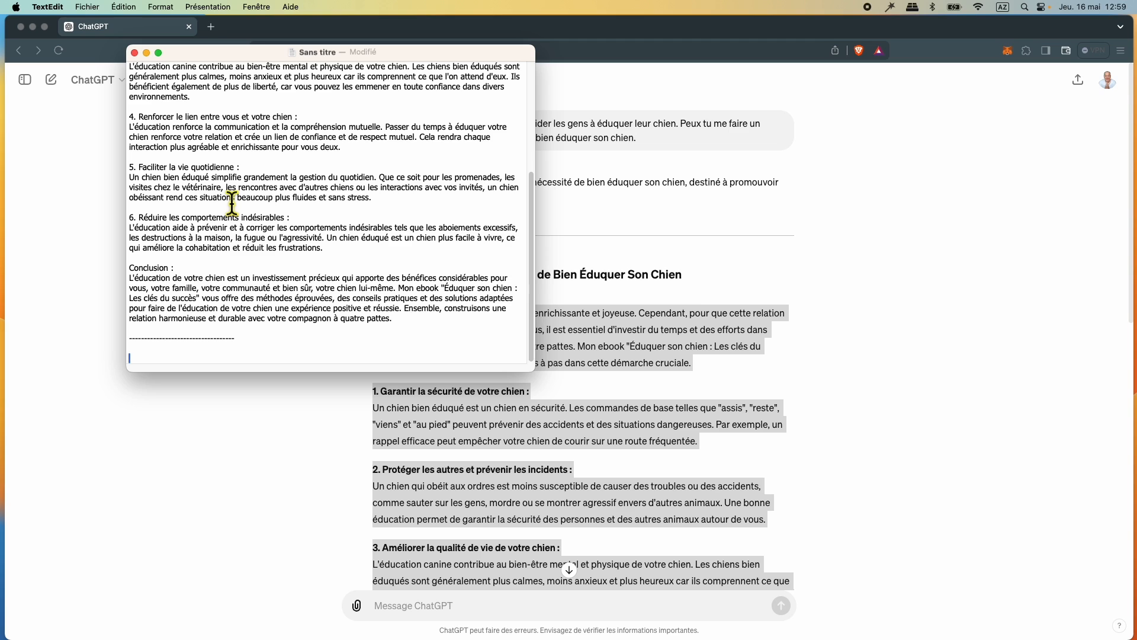
Open the "extraction" document in TextEdit, enlarge its window and copy all of its text
click(88, 7)
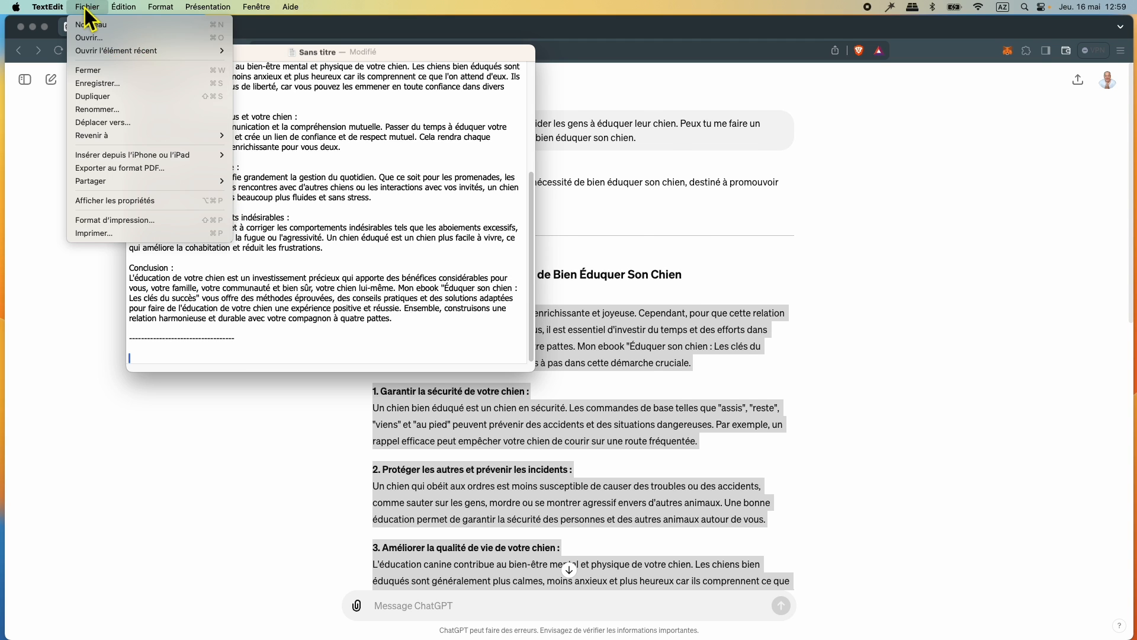
click(249, 41)
drag(1063, 435, 1103, 598)
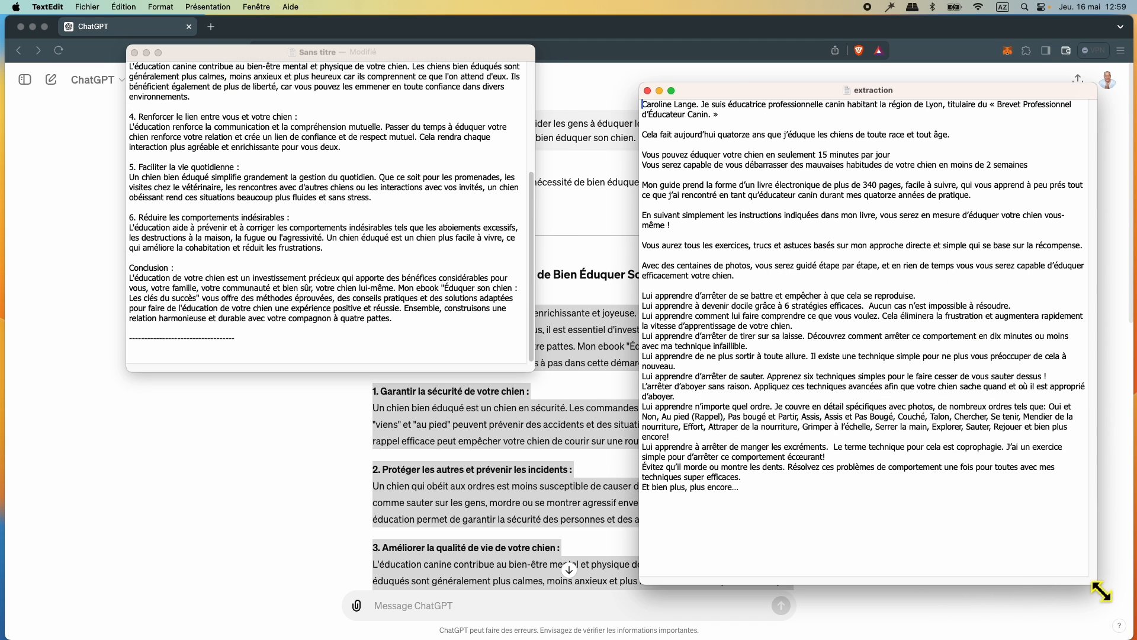
drag(764, 500, 659, 104)
right_click(801, 203)
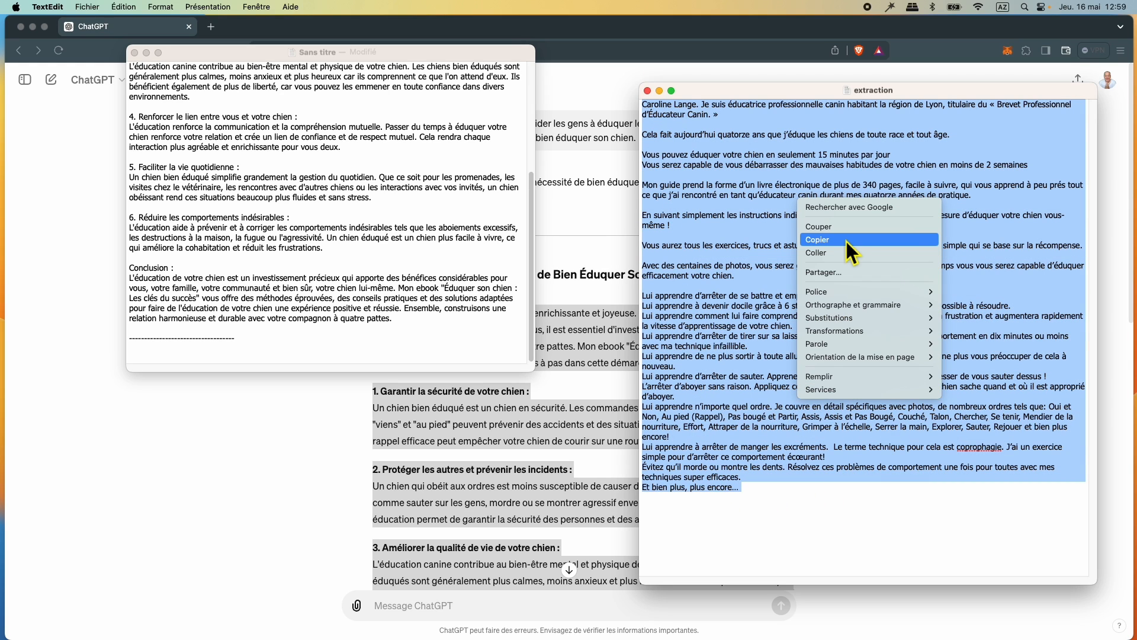
click(844, 239)
Ask ChatGPT to redo the argument using the text above while including the pasted extraction notes, checking the prompt before sending it
click(405, 613)
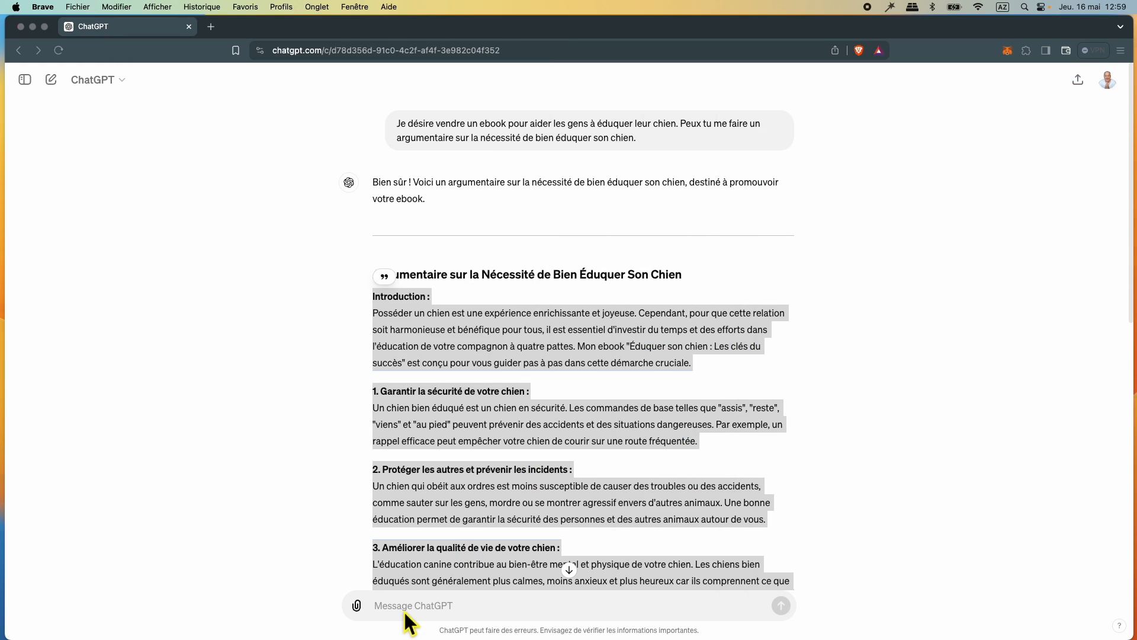
click(407, 610)
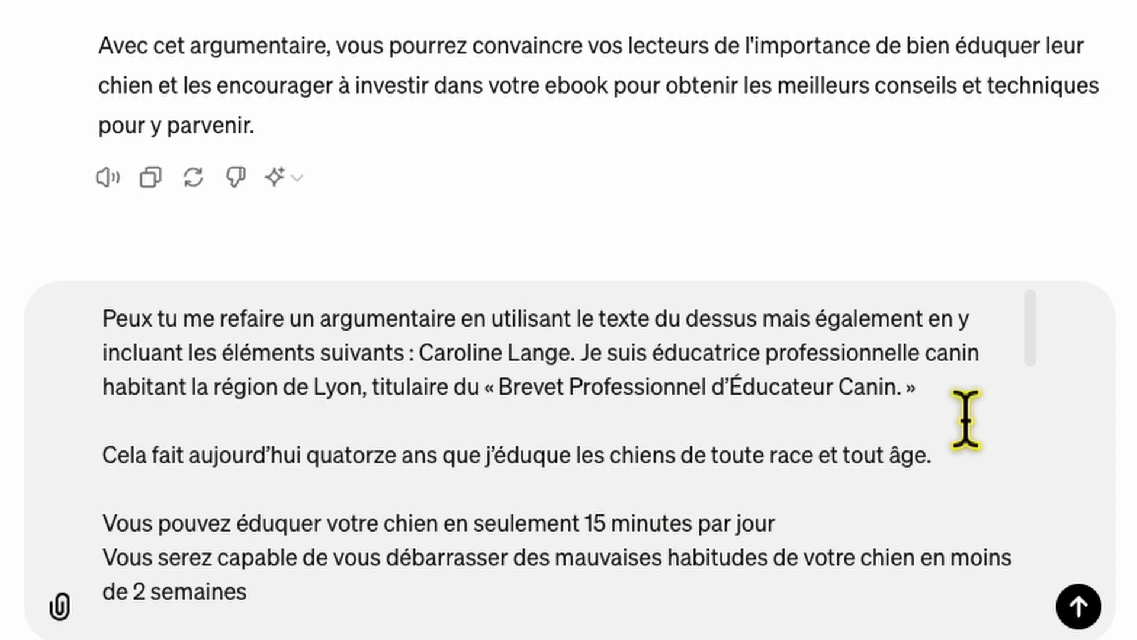
scroll(794, 498, down, 3)
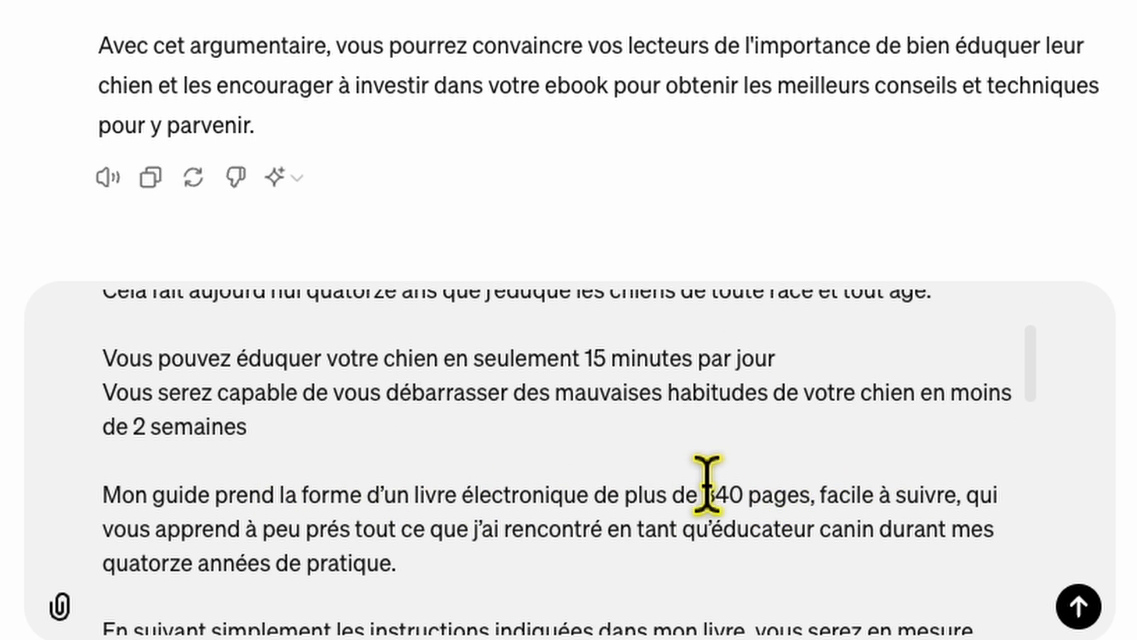
scroll(681, 533, down, 3)
scroll(690, 533, up, 3)
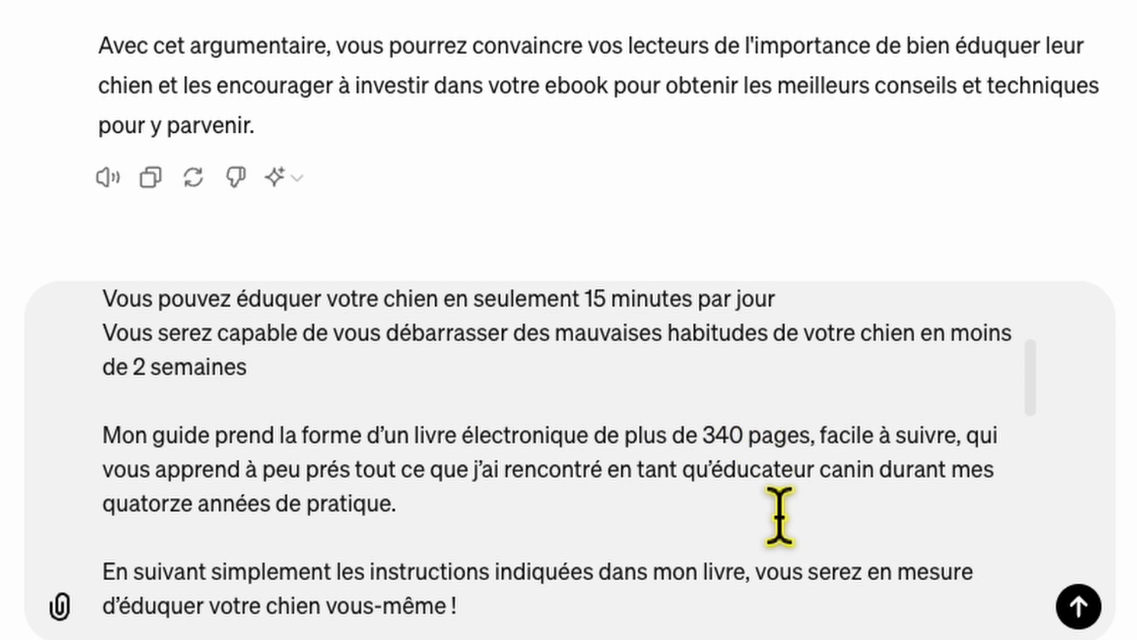
scroll(779, 534, down, 5)
scroll(779, 516, down, 2)
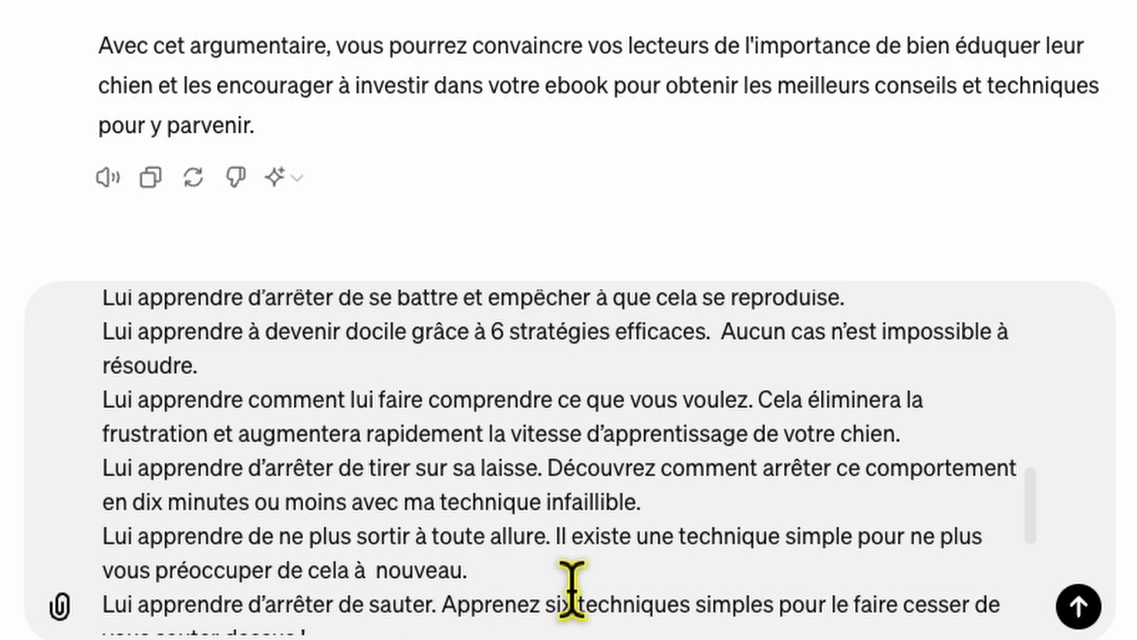
click(1081, 610)
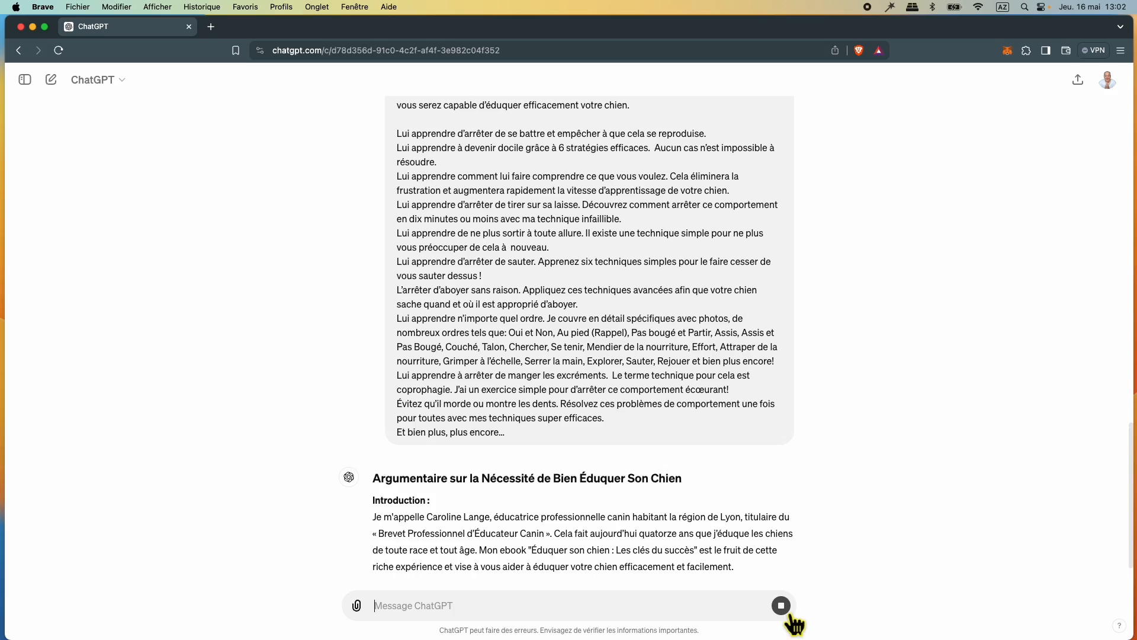
Read through ChatGPT's revised argument from the introduction through its six points to the conclusion
scroll(599, 406, down, 5)
scroll(599, 406, down, 4)
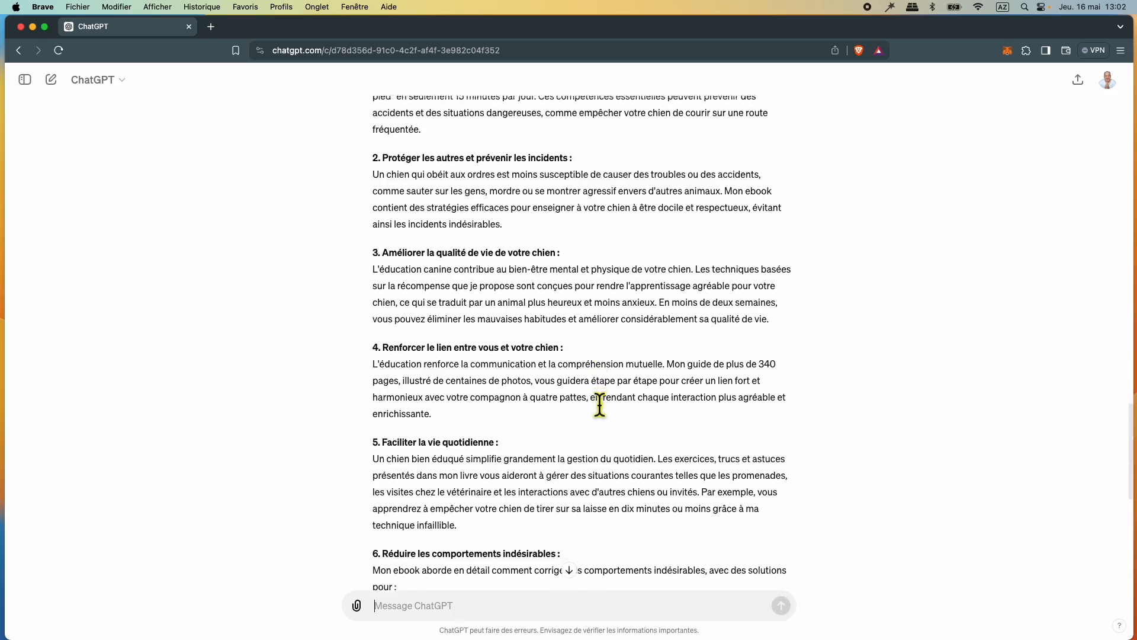
scroll(599, 403, up, 4)
scroll(599, 406, up, 2)
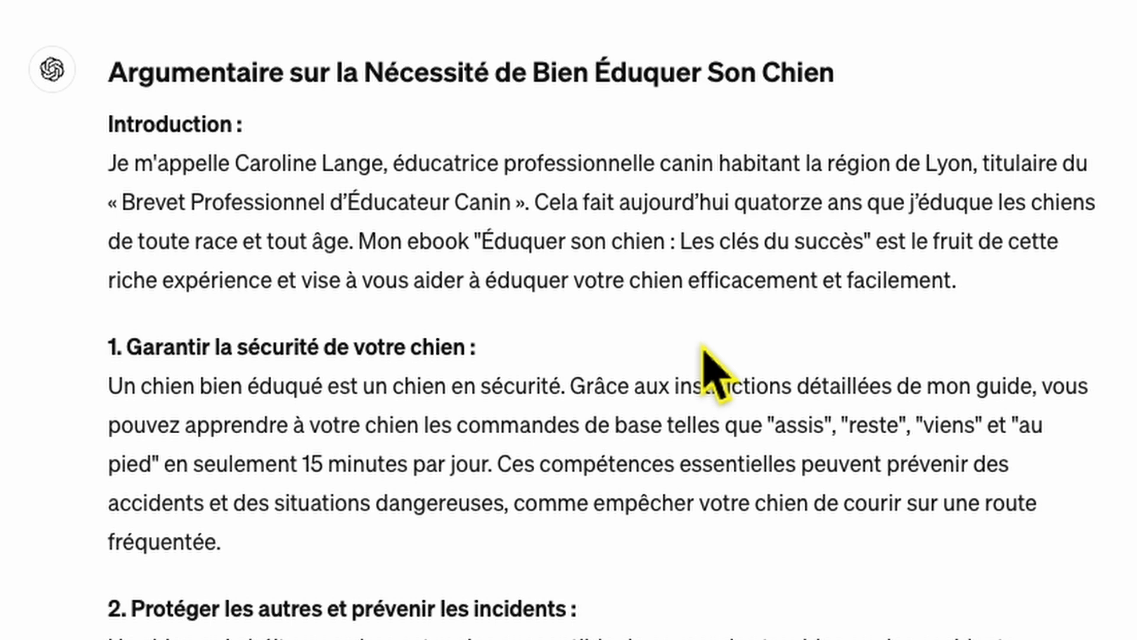
scroll(737, 421, down, 3)
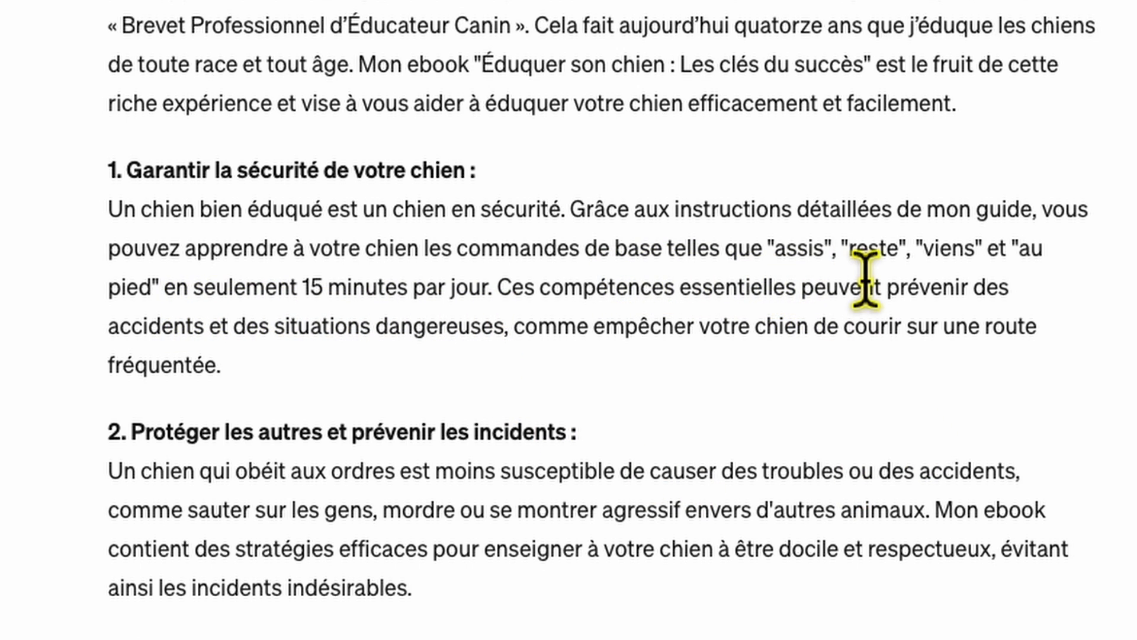
scroll(265, 339, down, 6)
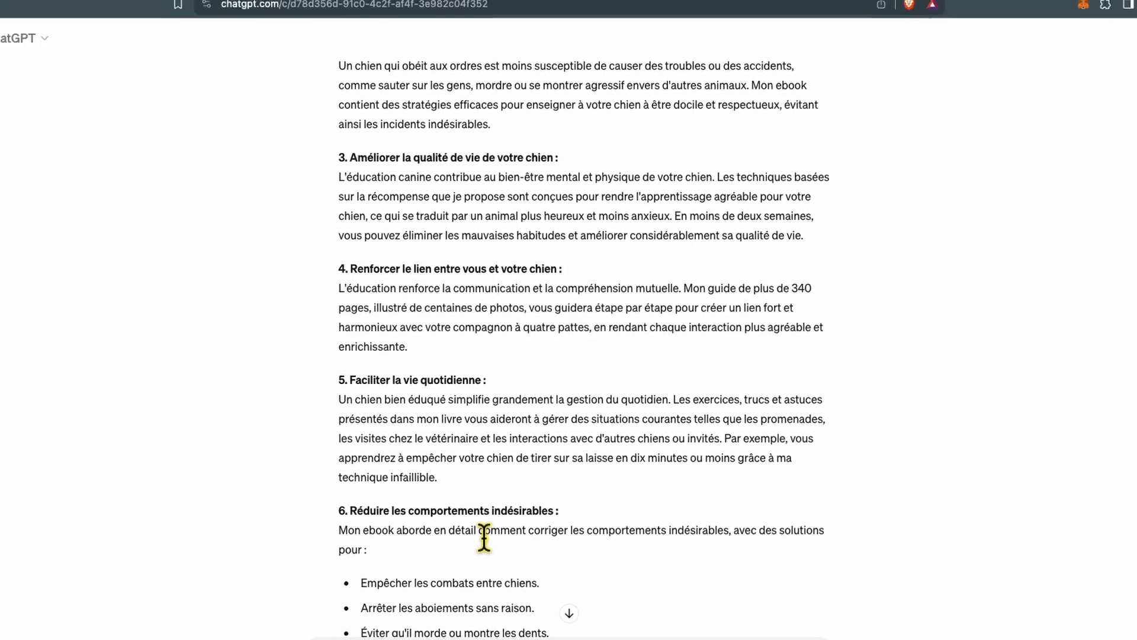
scroll(496, 504, down, 6)
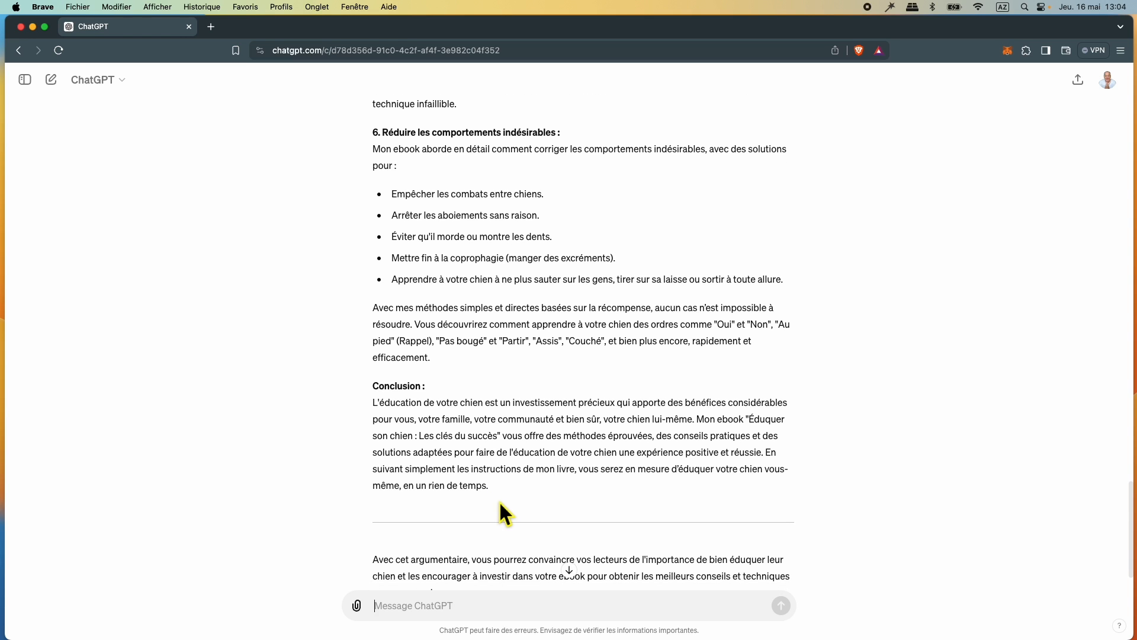
Copy ChatGPT's revised argument from the introduction through the conclusion and paste it into a new TextEdit document
drag(515, 488, 377, 243)
key(super+c)
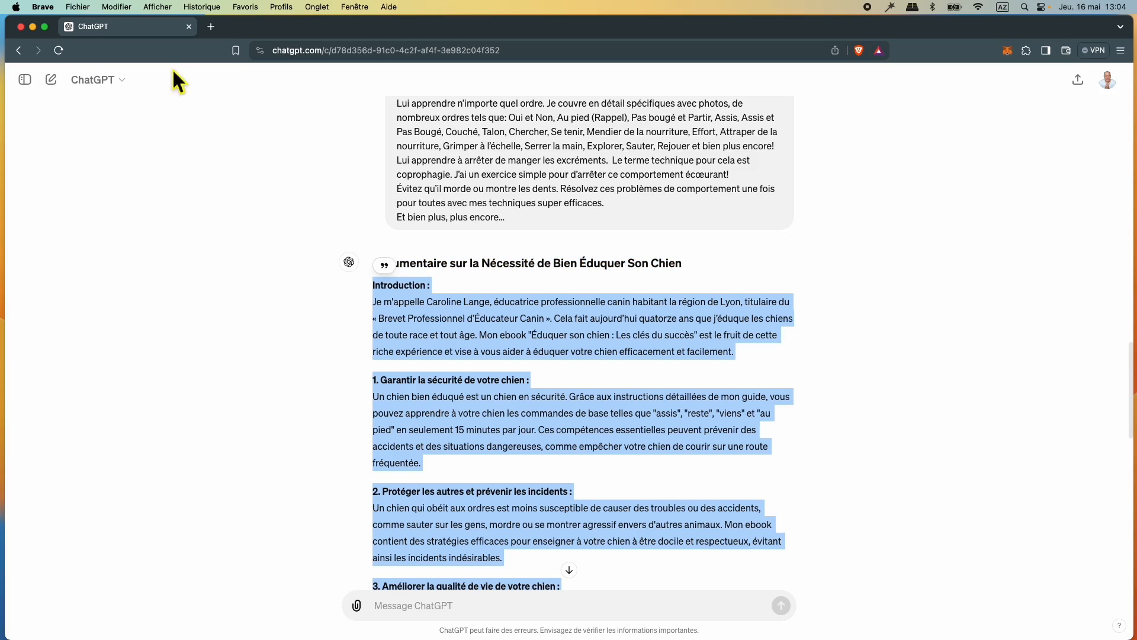
click(1116, 106)
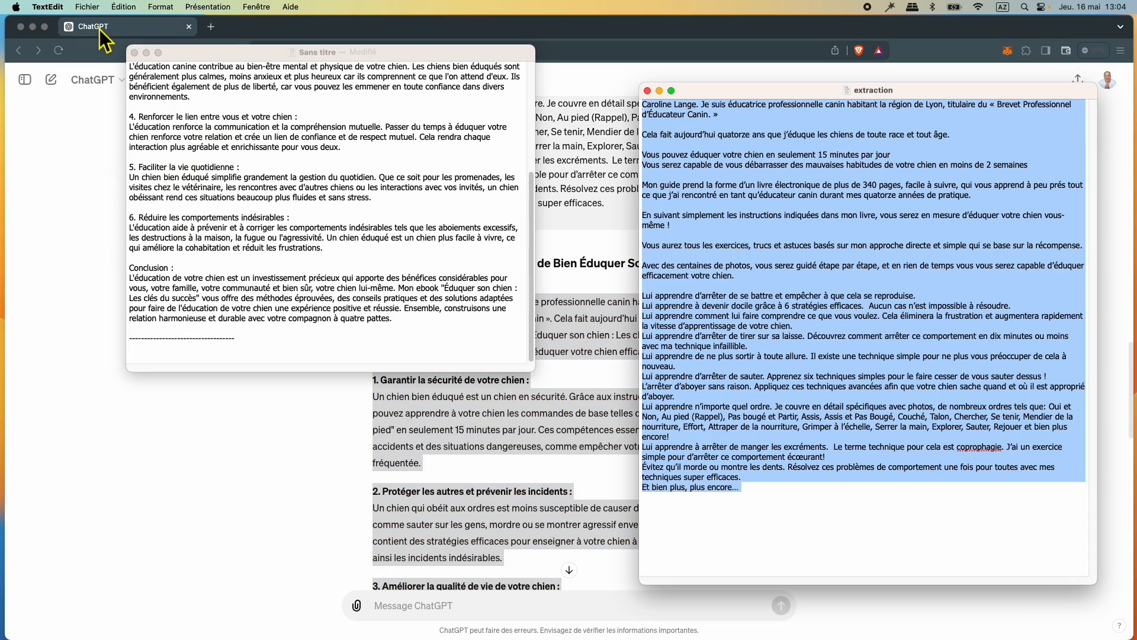
key(super+n)
right_click(244, 152)
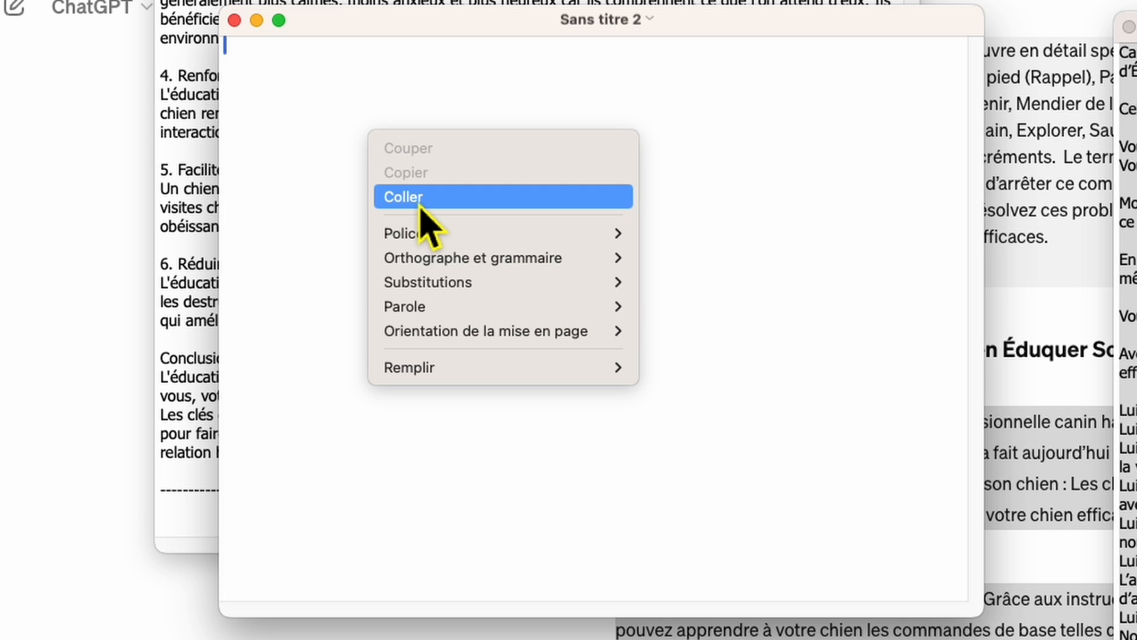
click(420, 198)
scroll(419, 223, up, 10)
Save the new document as "texte page" in the rushes8 folder with Unicode (UTF-8) encoding
click(66, 0)
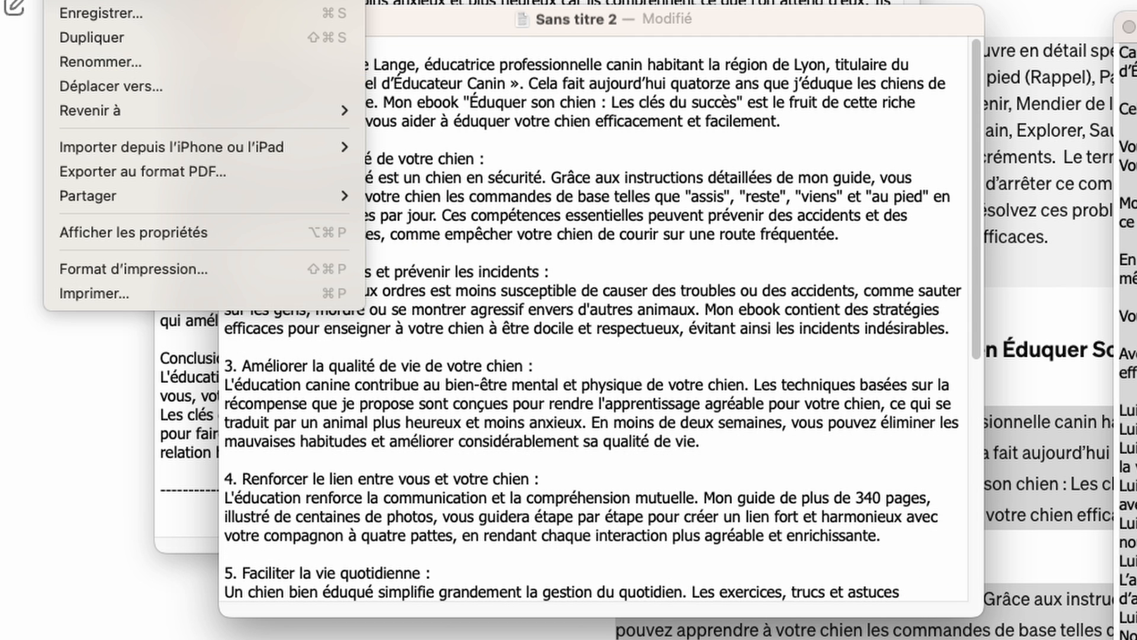
click(111, 24)
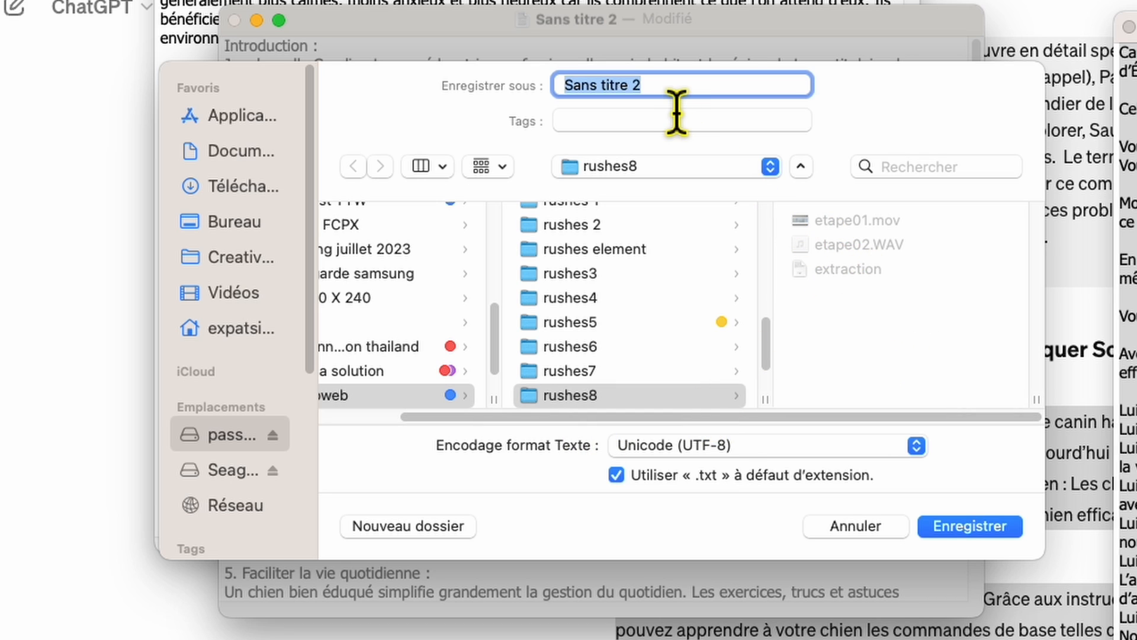
text(texte page)
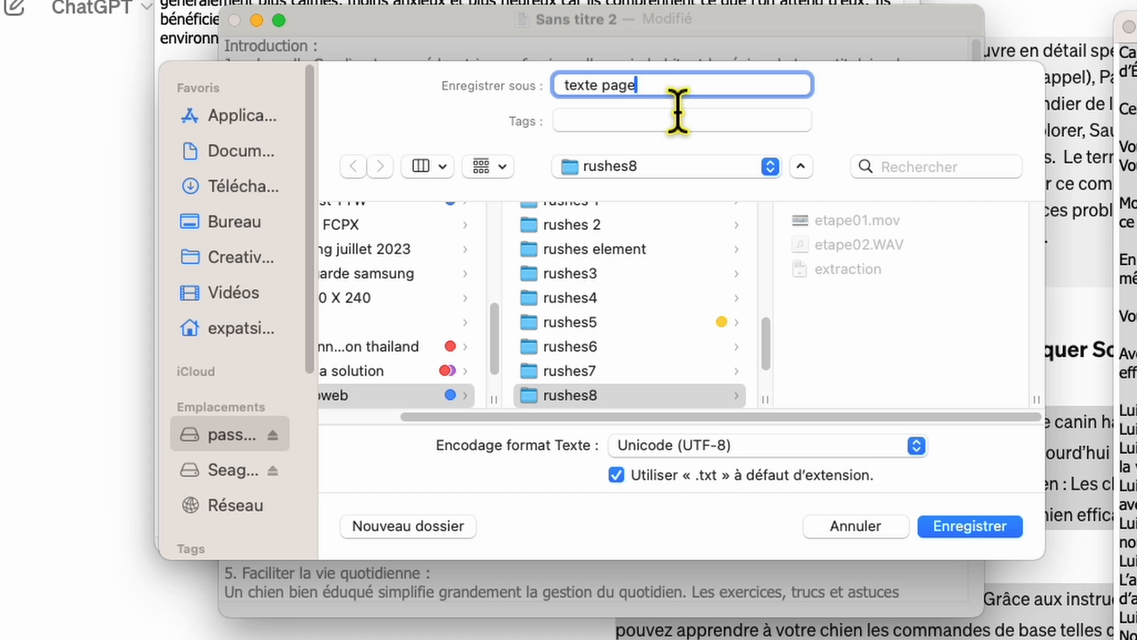
click(970, 526)
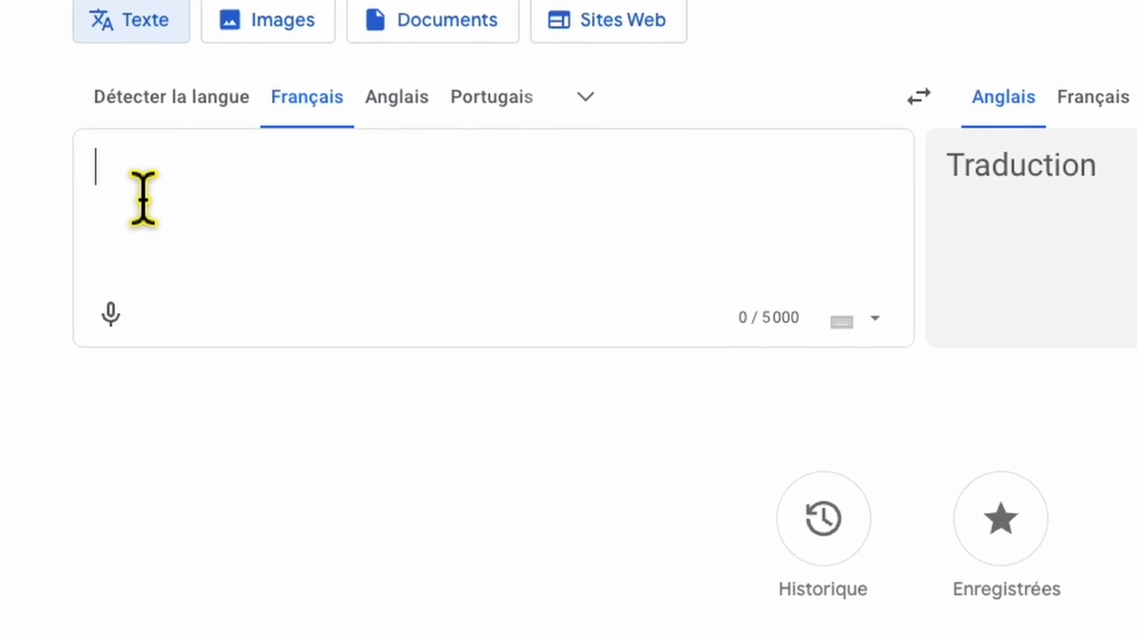
Translate into English a French photo-realistic prompt: sixtyish man struggling with a powerful leashed dog in a street, young mother protecting her slightly fearful child
text(Photo réaliste. Chien adulte et puissant qui tire sur sa laisse. Son proriétaire, un homme d'une soixantaine d'années a des difficultés à retenir son chien. Son visage exprime la lassitude et l'effort. La scène se déroule dans une rue. Sur le trottoir une jeune maman tient son jeune enfant dans ses bras comme pour le protéger. L'enfant regarde le chien, son visage exprime une légère crainte)
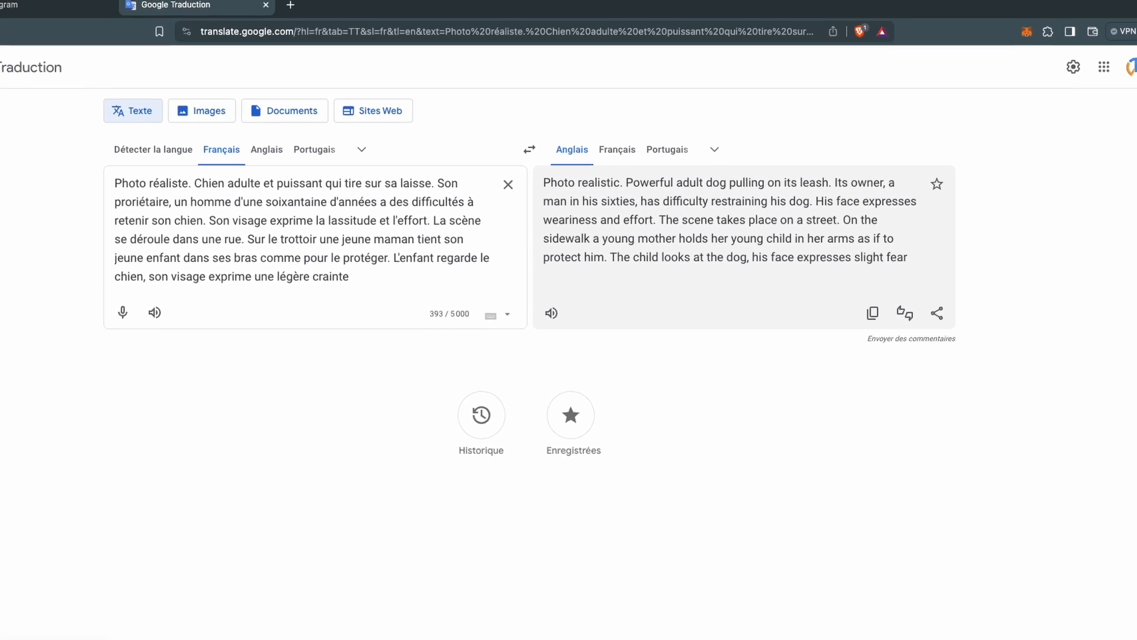
Switch to Ideogram, paste the English translation as the prompt and generate the images in 16:9 format
click(29, 11)
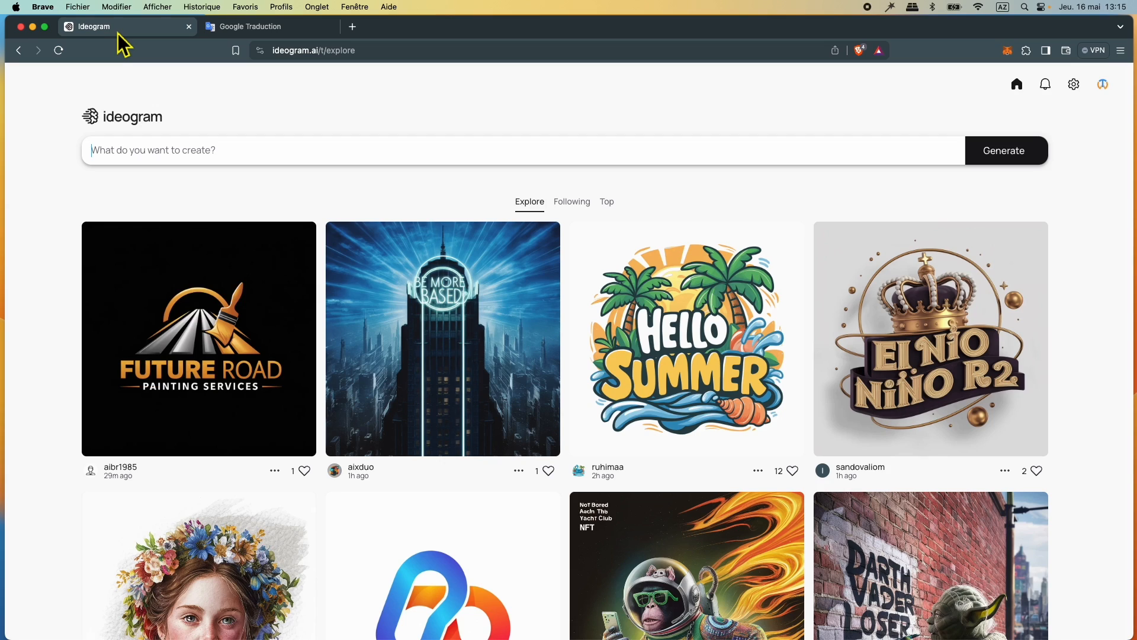
click(143, 160)
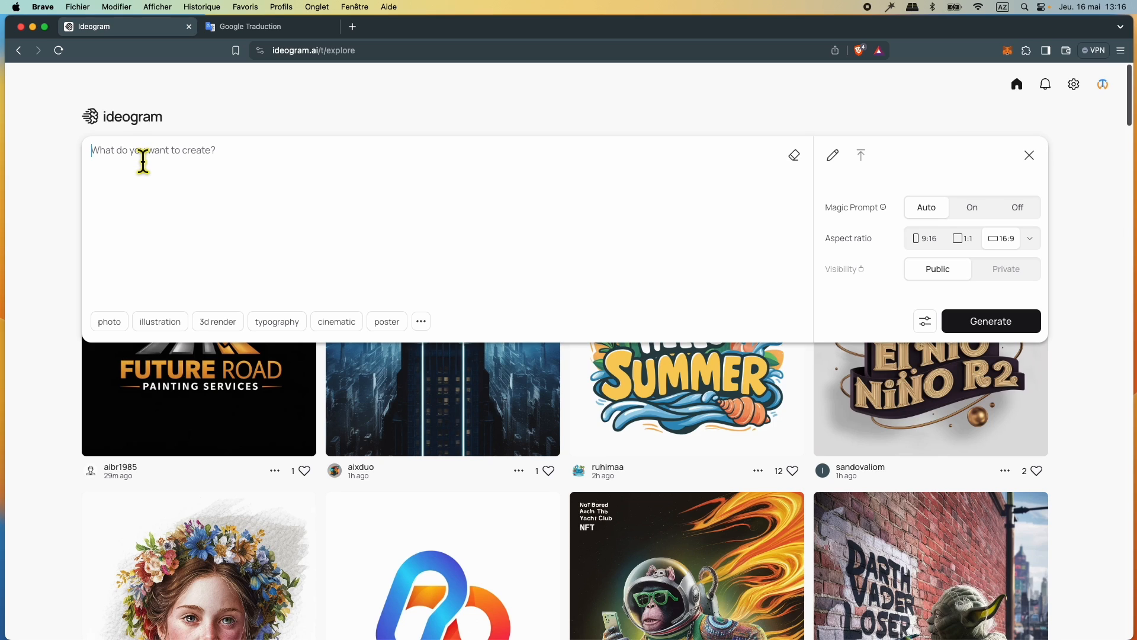
right_click(137, 150)
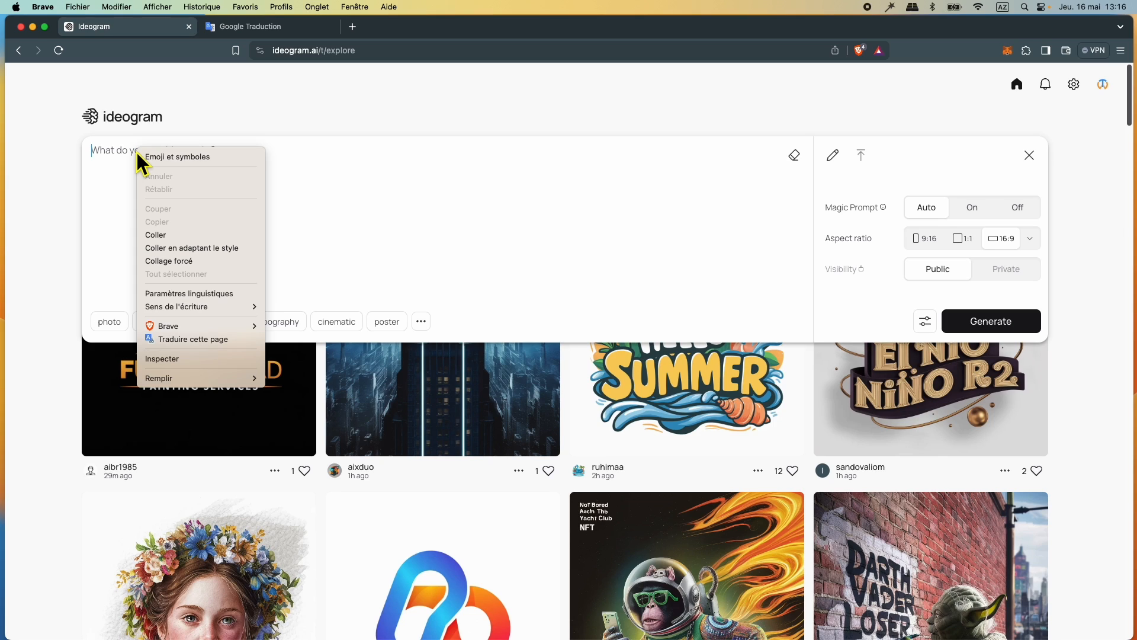
click(160, 235)
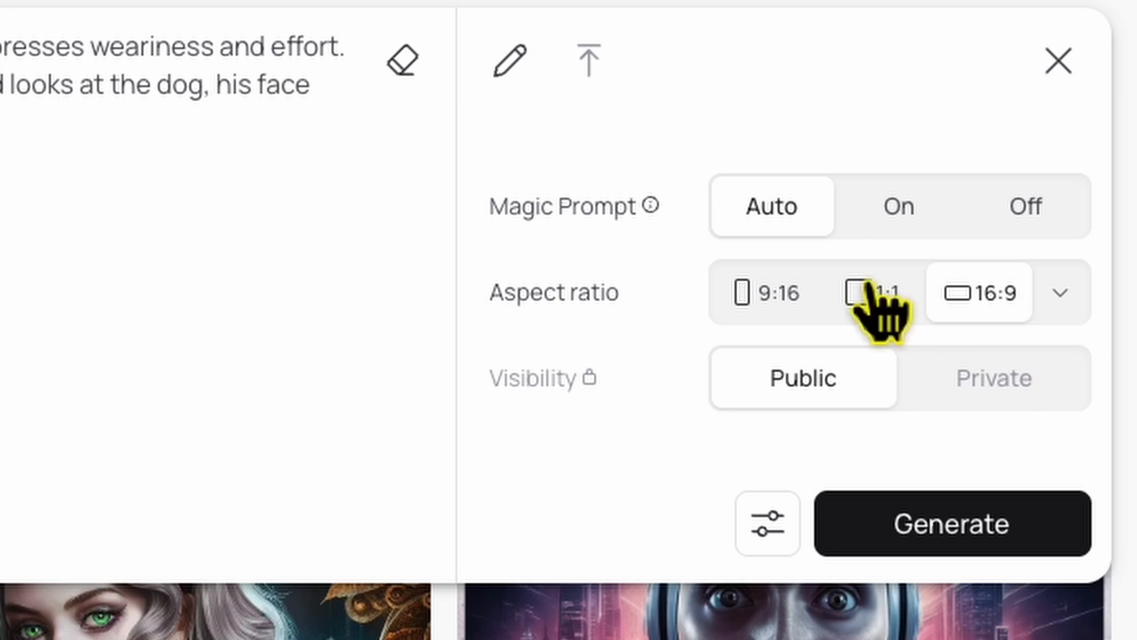
click(999, 554)
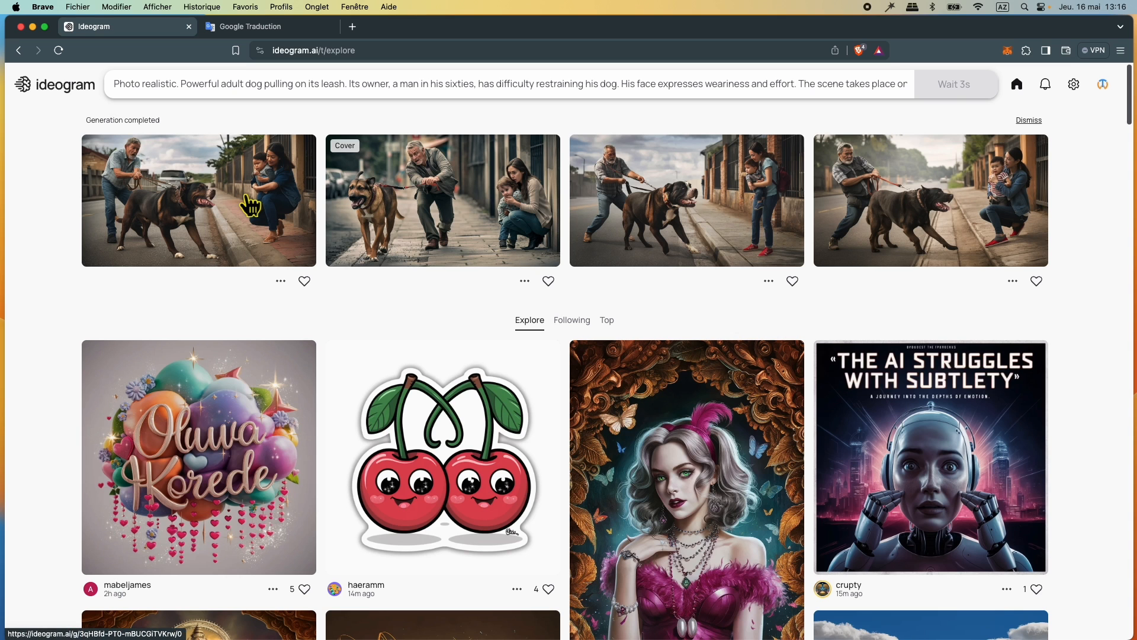
View each of the four generated dog-and-owner images at full size to compare them
click(251, 205)
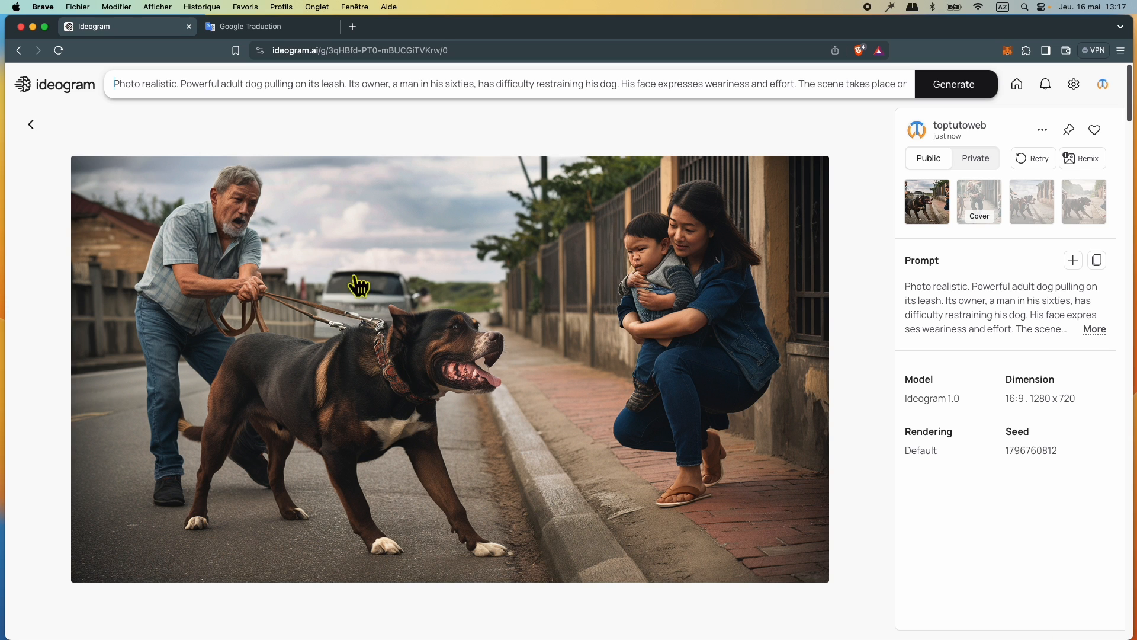
click(979, 201)
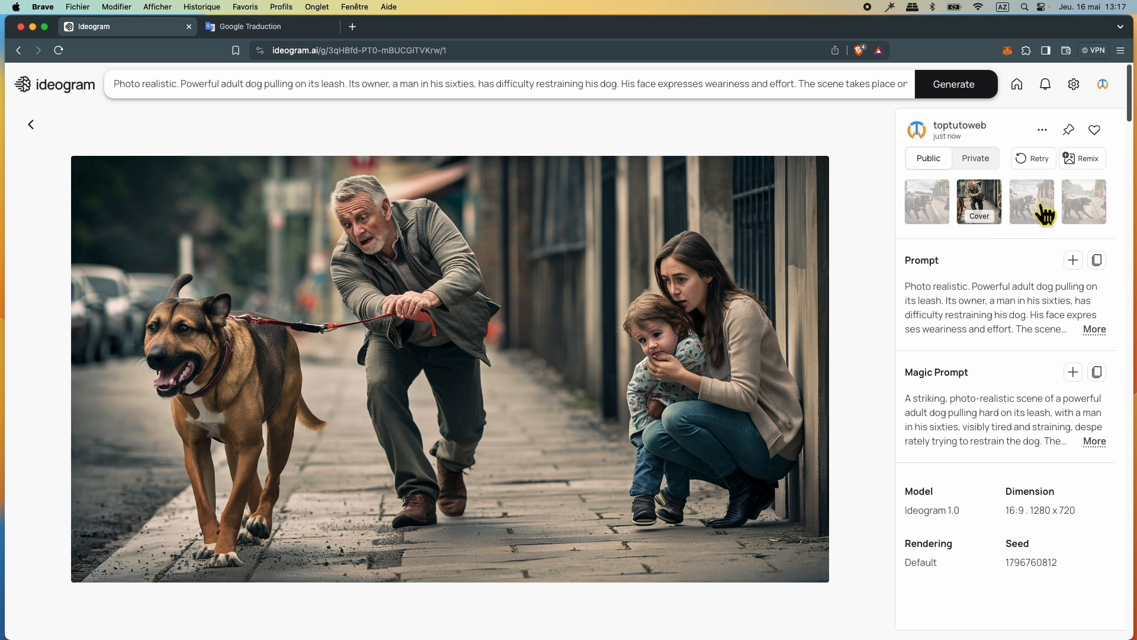
click(1045, 214)
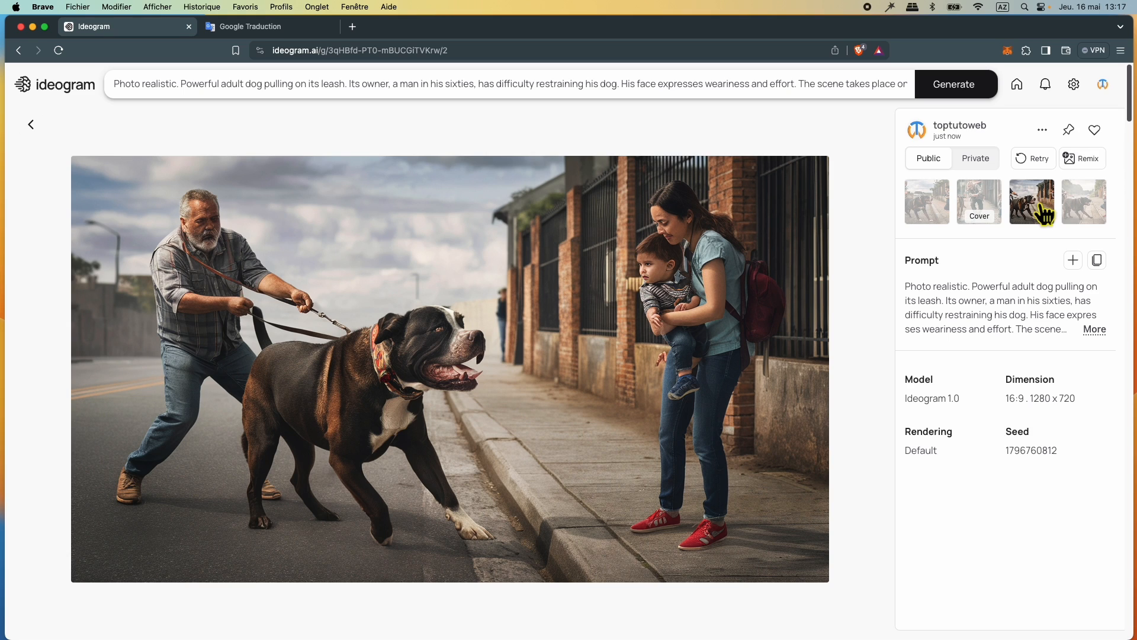
click(1102, 214)
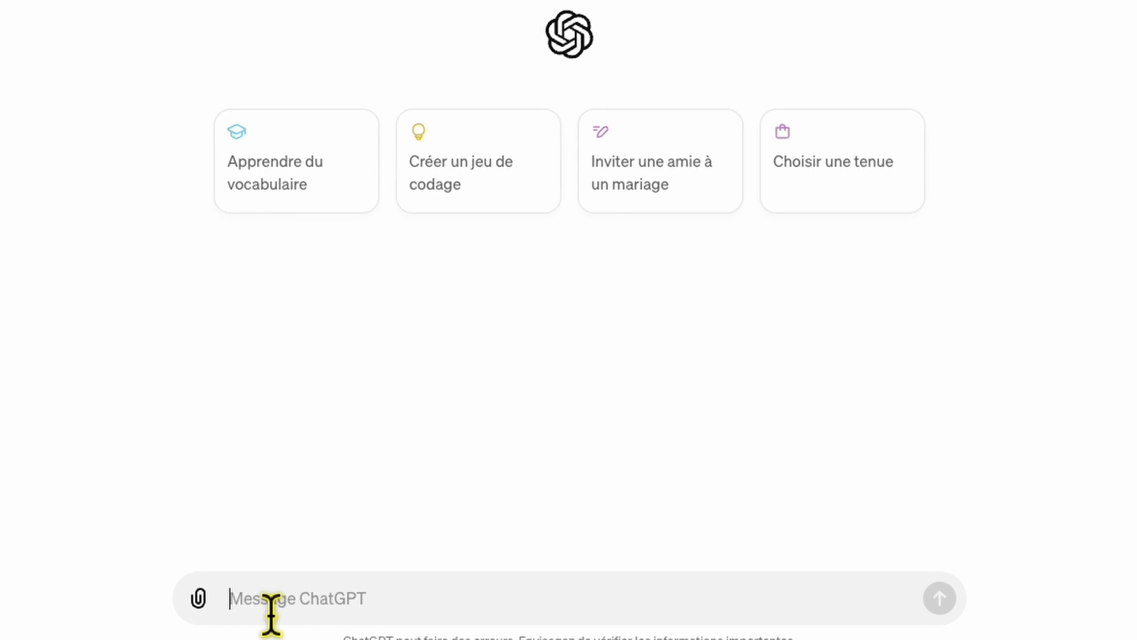
Ask ChatGPT for a list of SEO keywords and long-tail phrases on dog education, and copy both resulting lists
text(Donne moi une liste de mots clés et de long traine SEO en rapport avec la thématique de l'éducation des chiens)
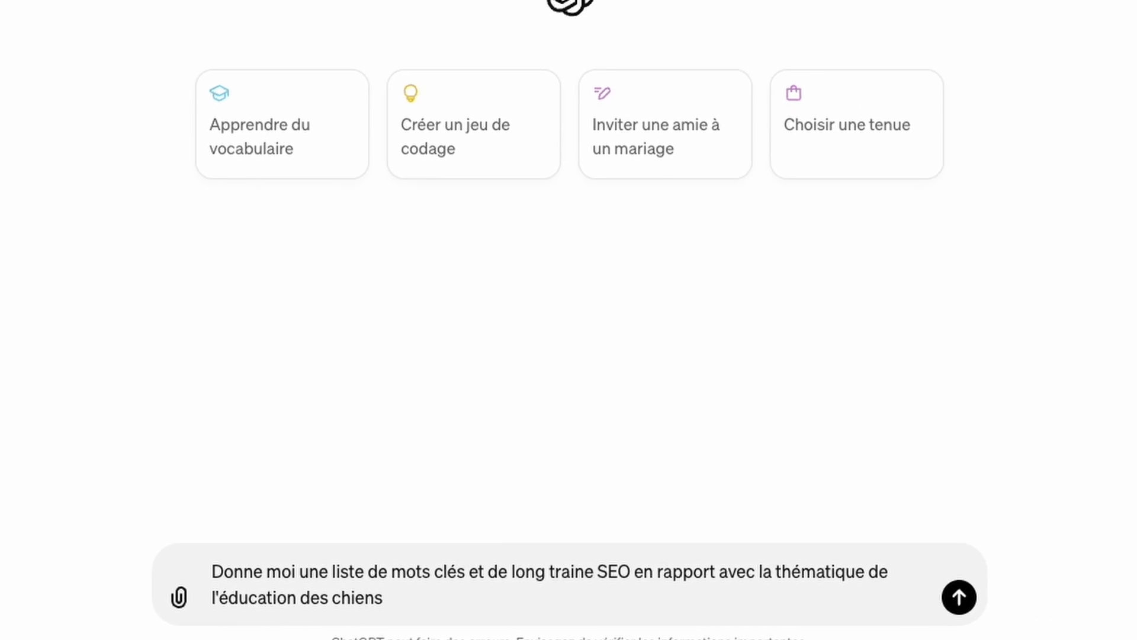
click(959, 597)
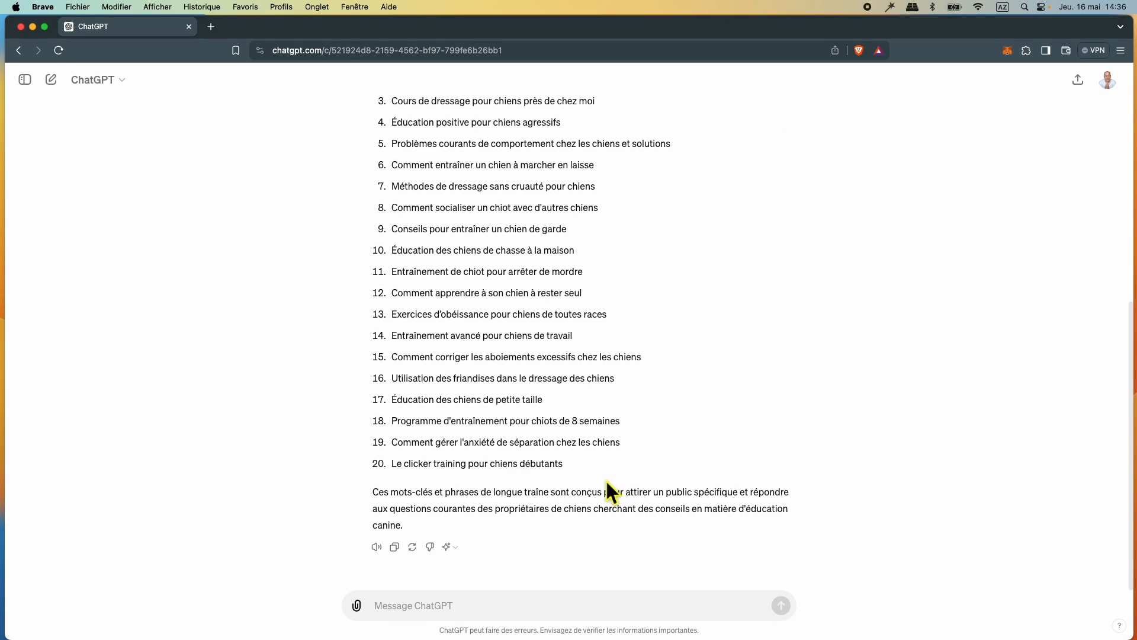
drag(610, 490, 399, 54)
key(super+c)
click(116, 7)
click(129, 74)
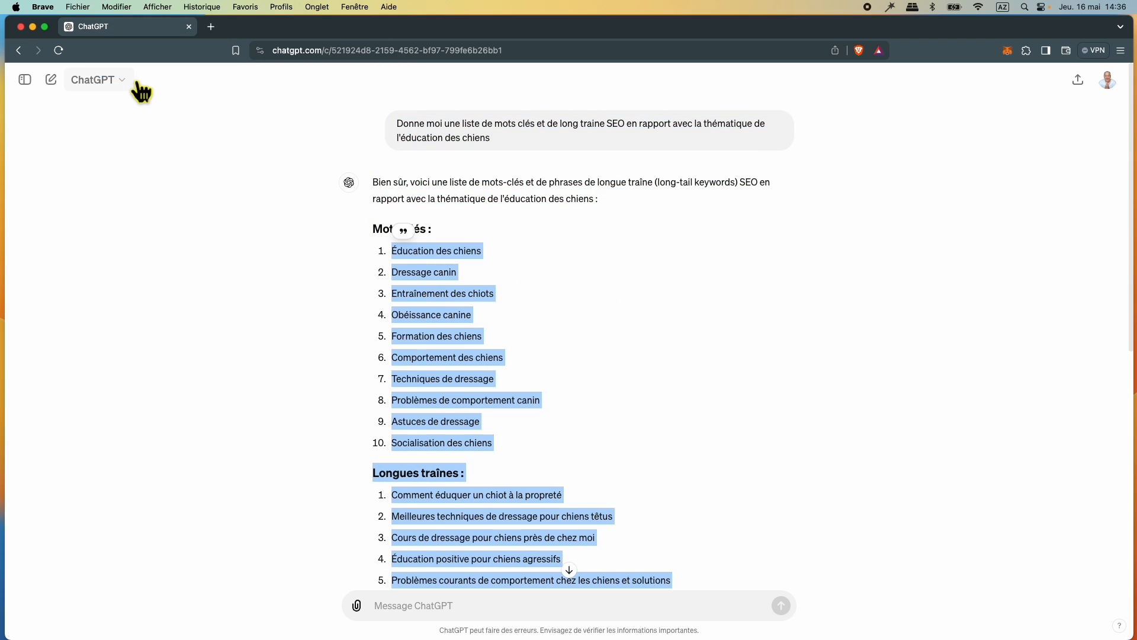
Add a dashed separator line below the conclusion in the "texte page" TextEdit document, with blank lines above it
key(super+Tab)
scroll(521, 250, down, 5)
click(522, 367)
key(Return)
key(Return)
key(Return)
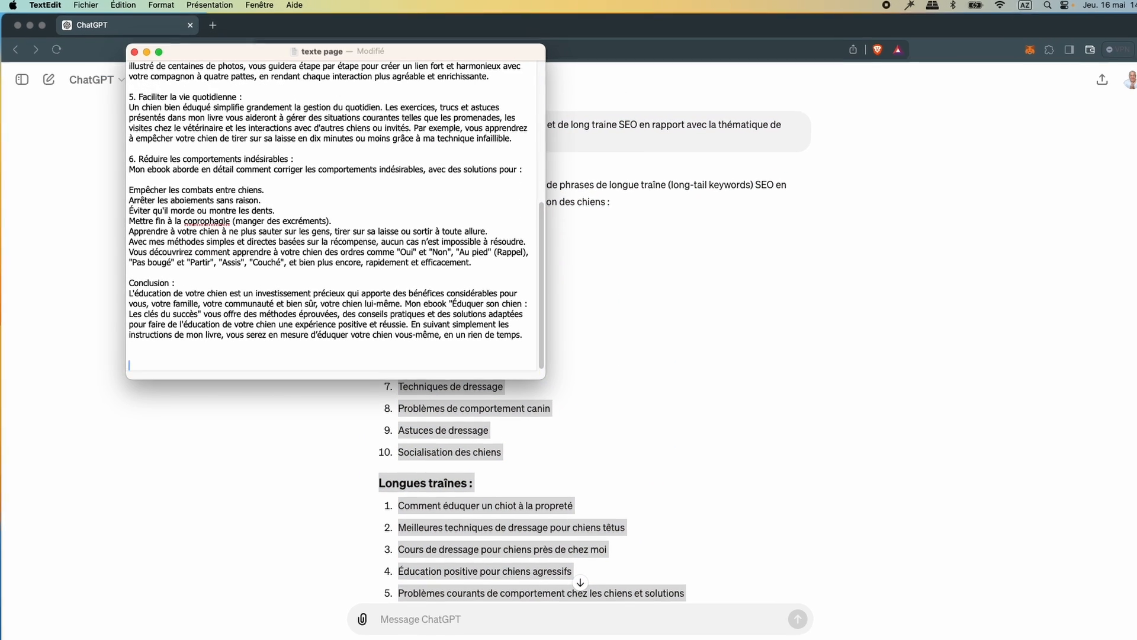
text(-----------------)
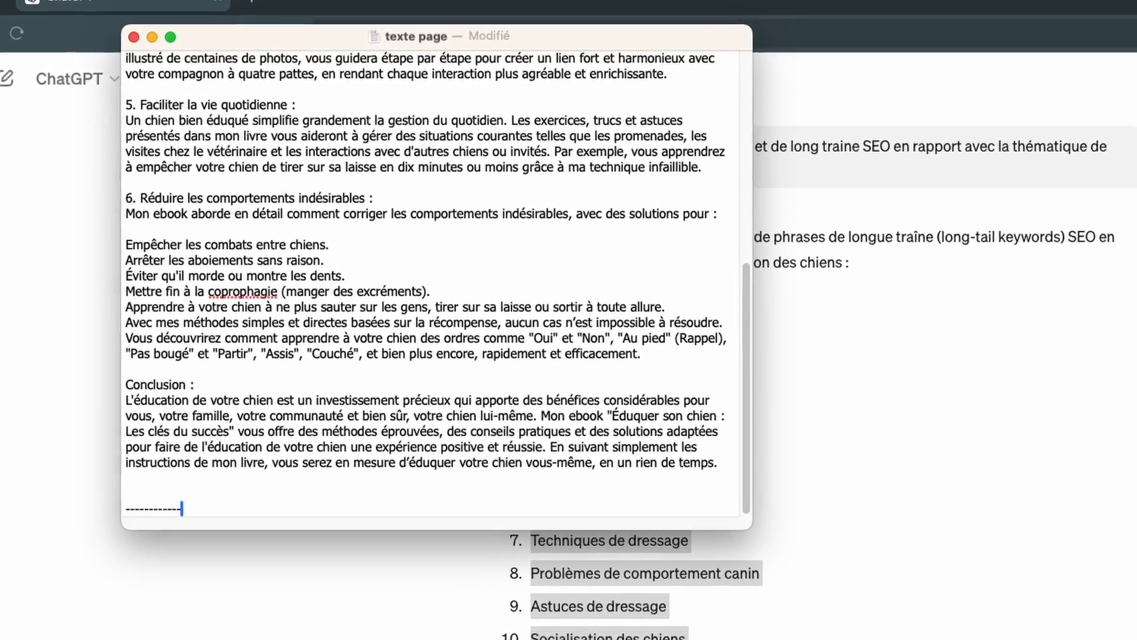
key(Return)
Paste the copied keyword and long-tail lists below the separator with matching style, and look over the pasted text
click(95, 1)
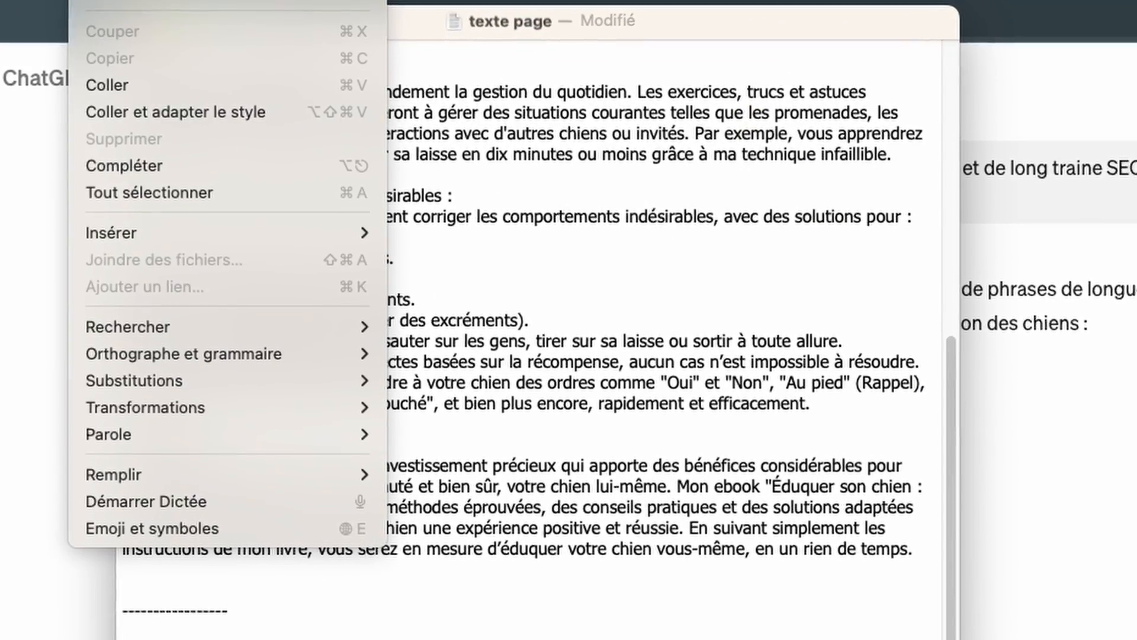
click(163, 111)
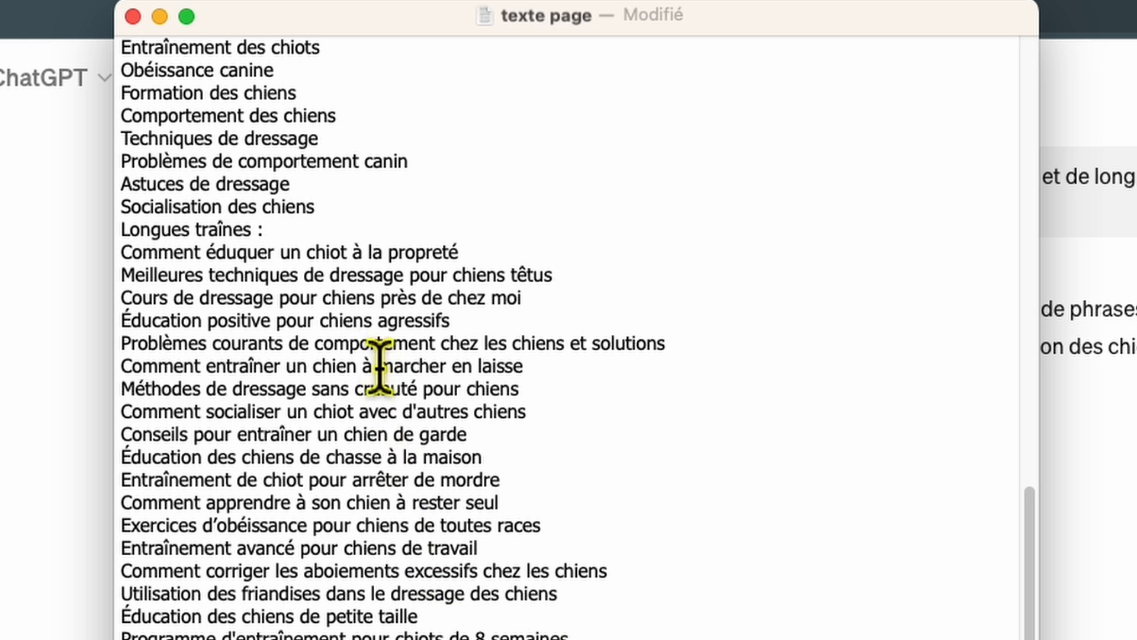
scroll(379, 367, up, 1)
scroll(372, 352, up, 3)
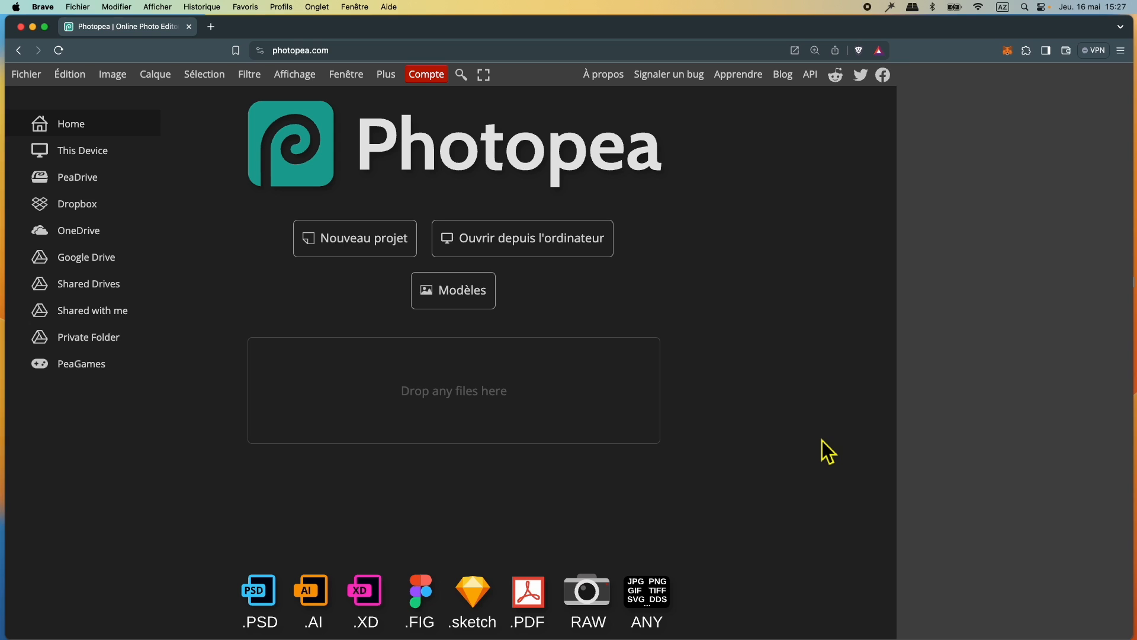
Open all five JPEG images from the ebook folder inside rushes8 in Photopea
click(551, 254)
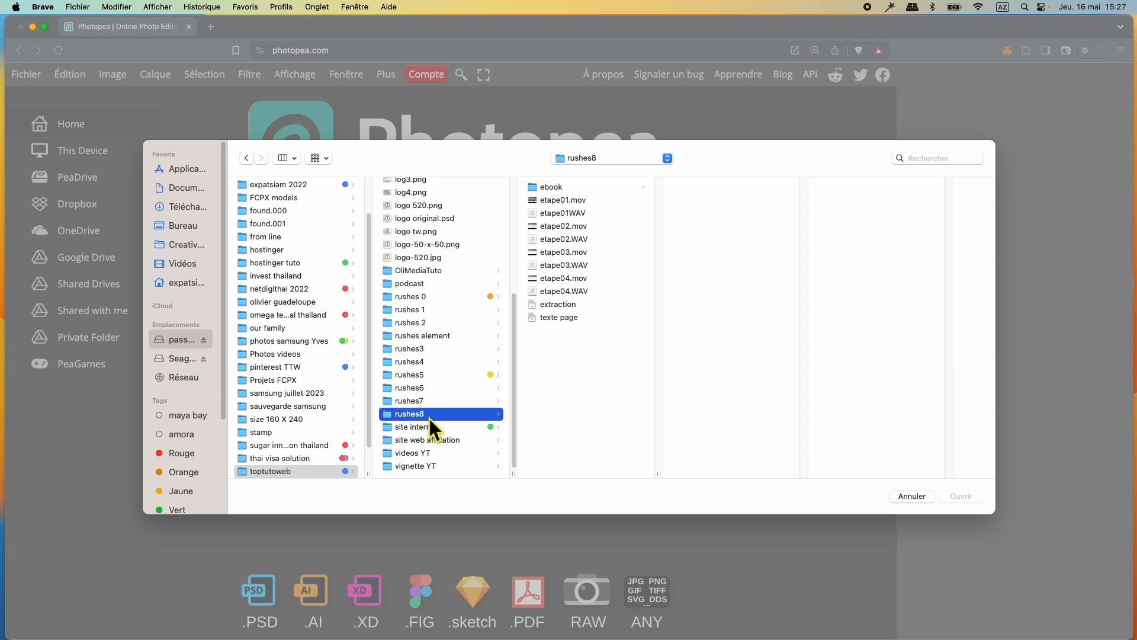
click(552, 187)
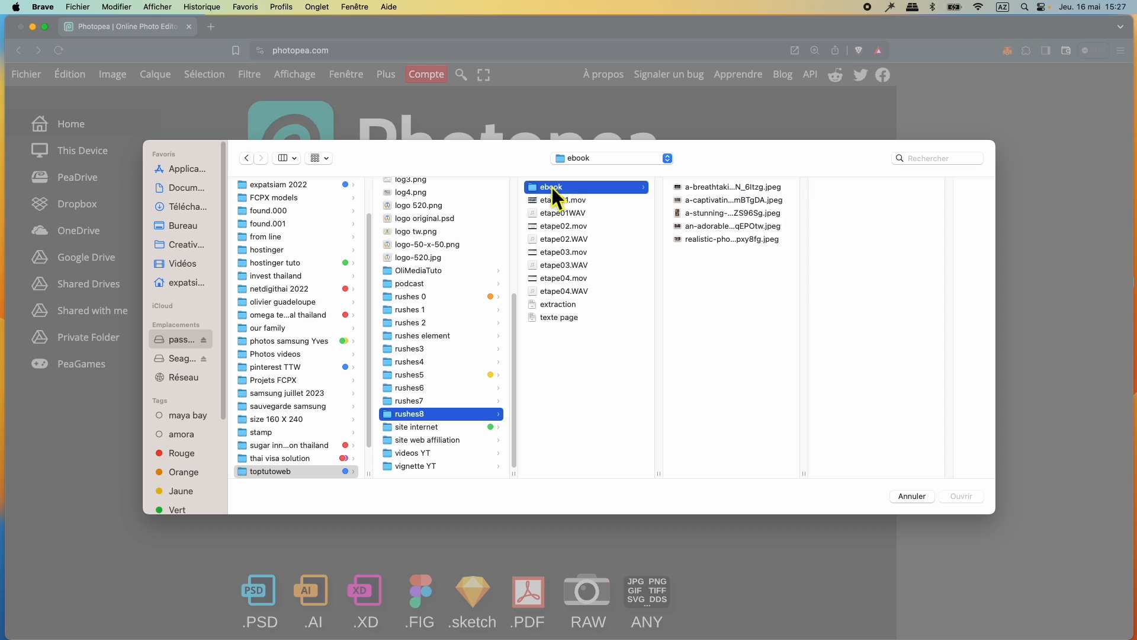
click(796, 186)
shift+click(794, 242)
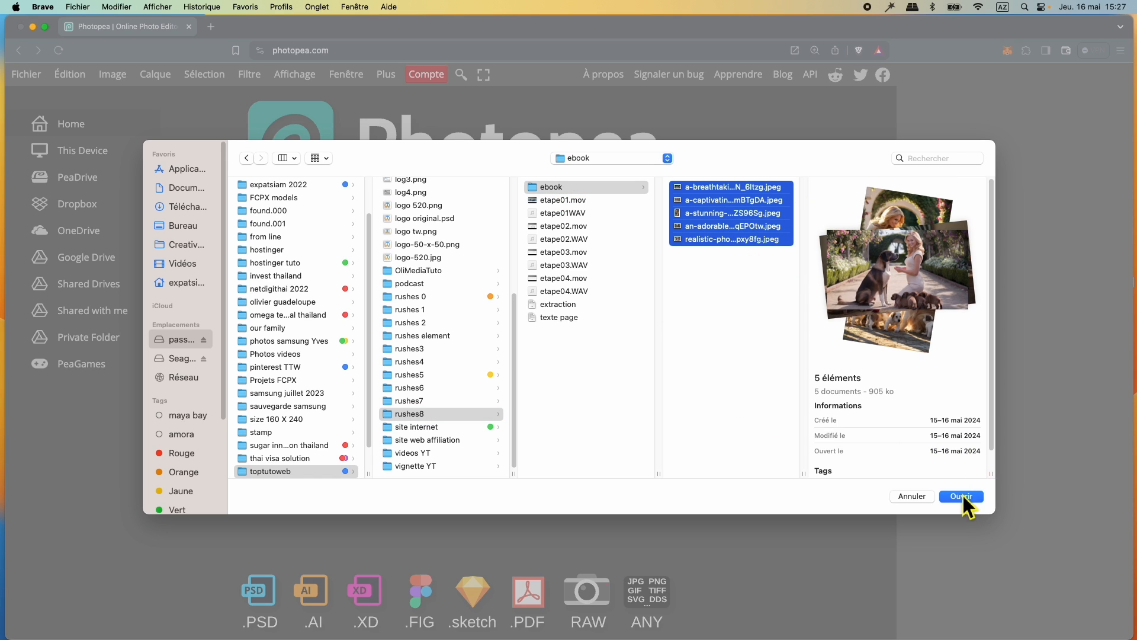
click(962, 496)
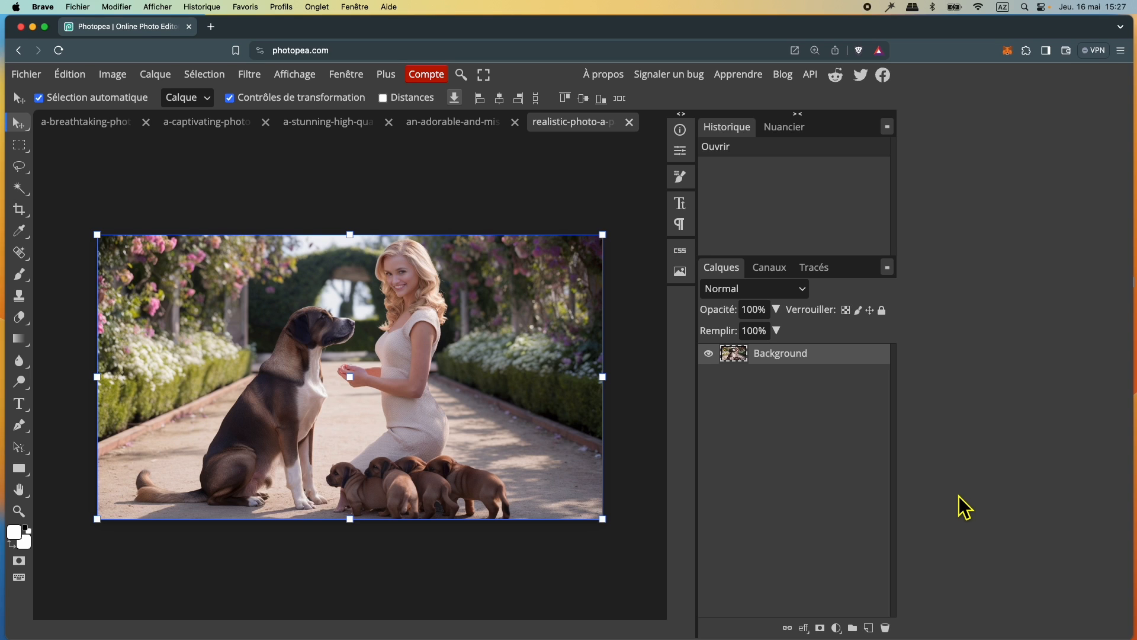
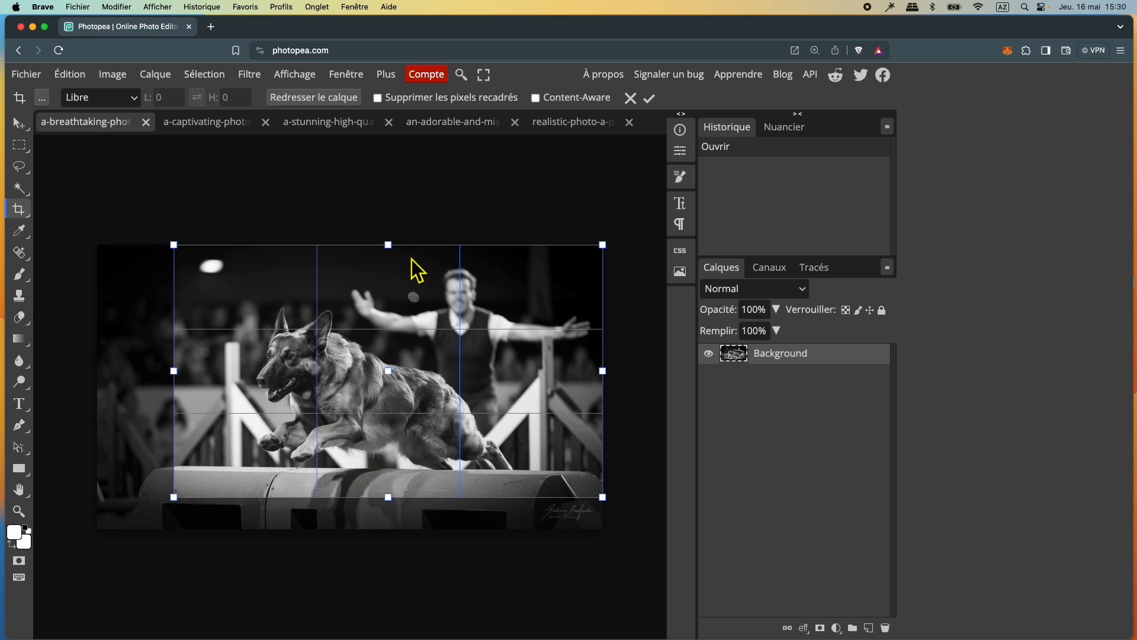
Crop the black-and-white jumping dog photo to about 1086 × 609 px, trimming its upper edge further and deleting the cropped pixels
drag(401, 256, 400, 267)
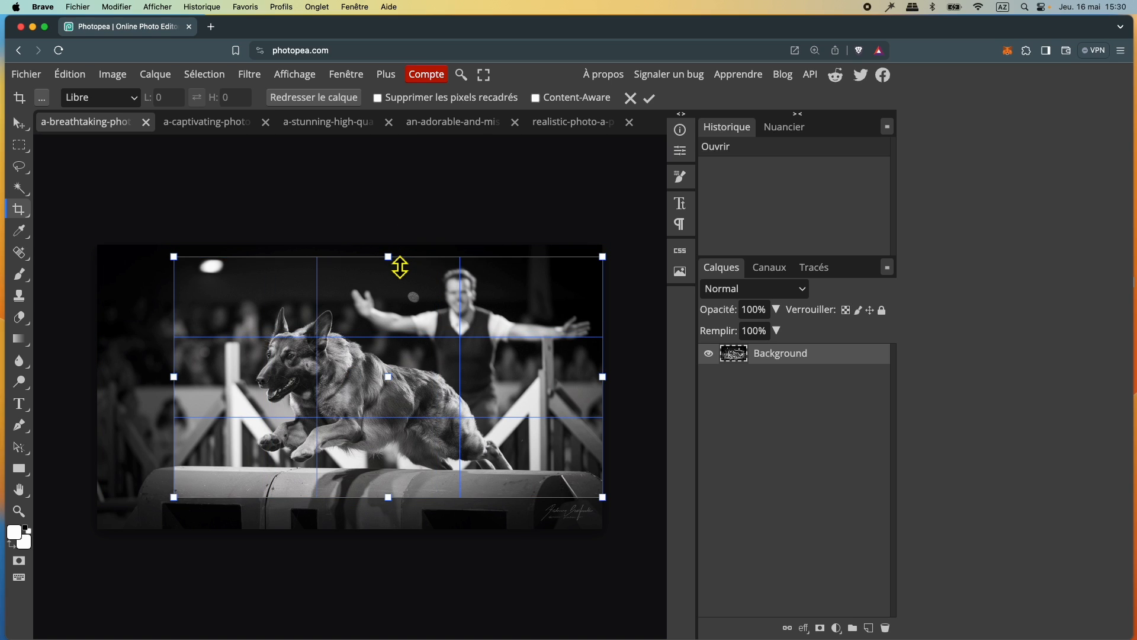
click(377, 98)
click(650, 100)
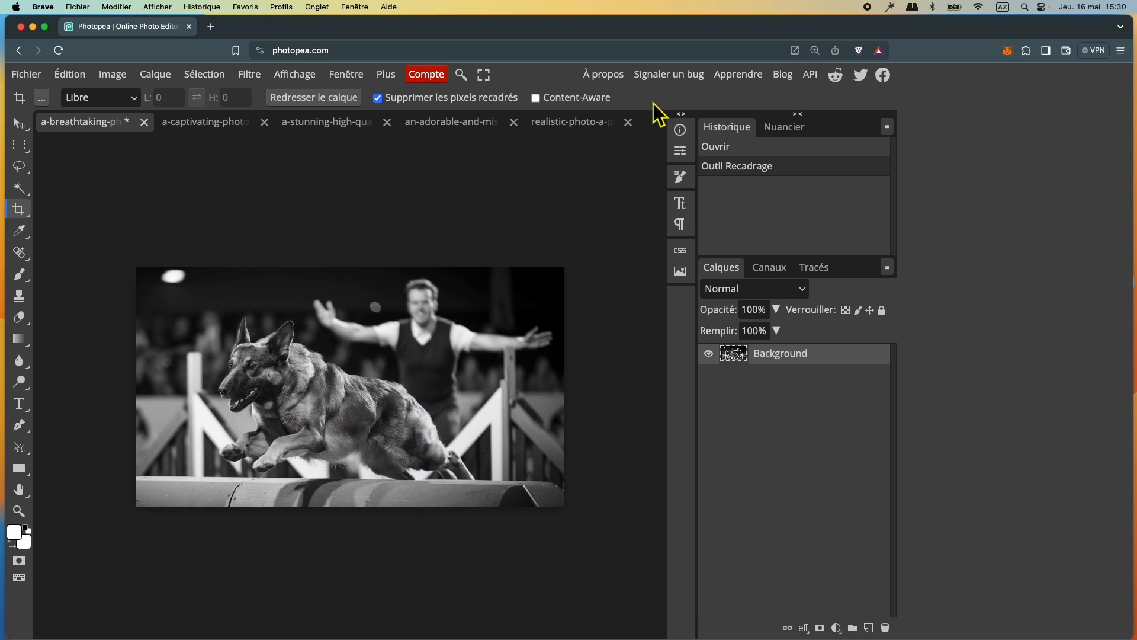
Check the cropped photo's pixel dimensions in the image size settings and bring up the "a-stunning-high-qua" image
click(107, 75)
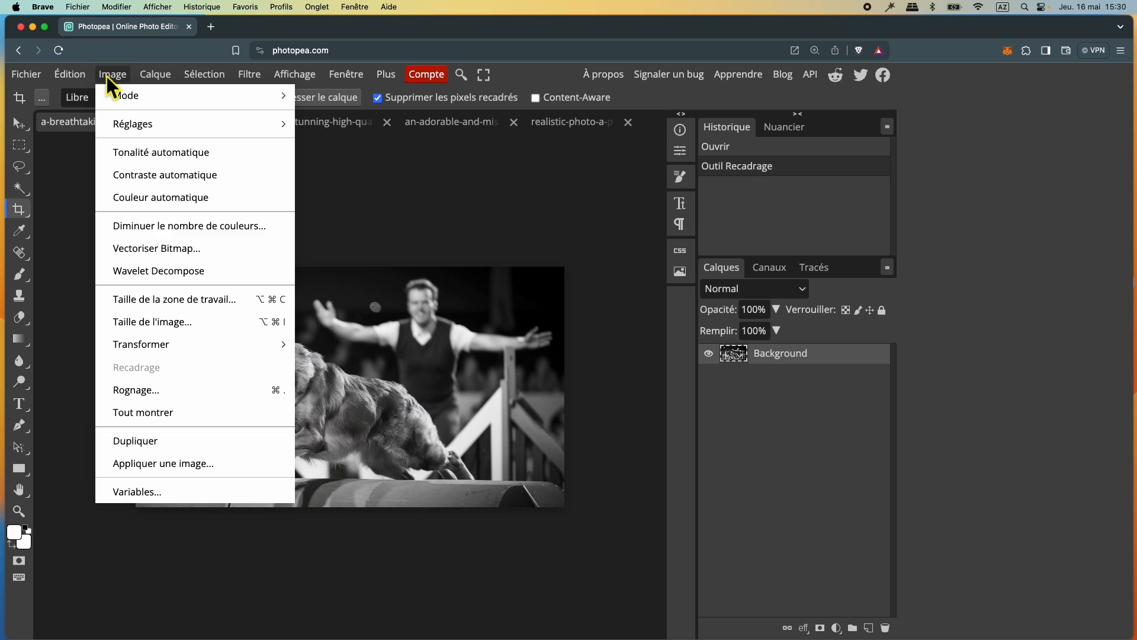
click(155, 322)
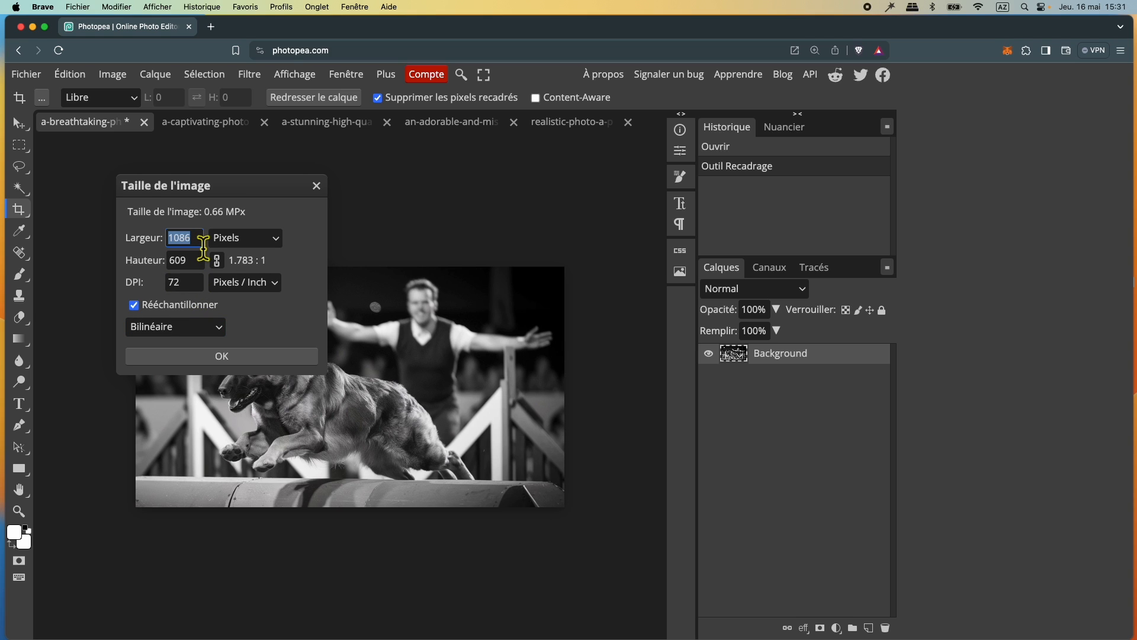
click(240, 362)
click(326, 122)
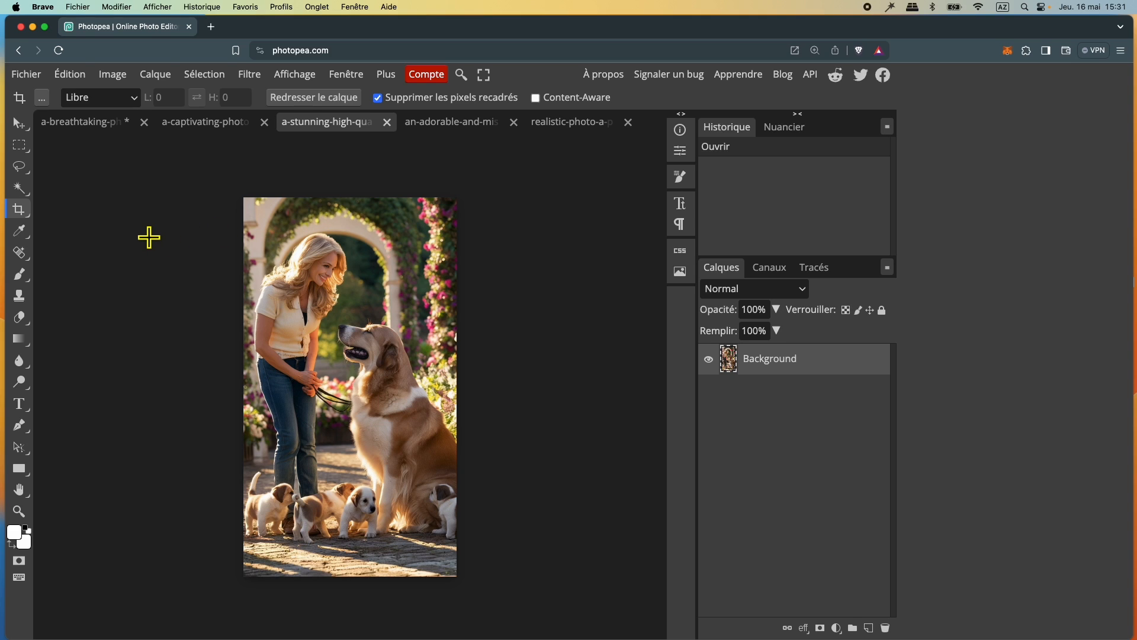
Resize the "a-stunning-high-qua" image by entering a new height in pixels, keeping its proportions linked
click(121, 77)
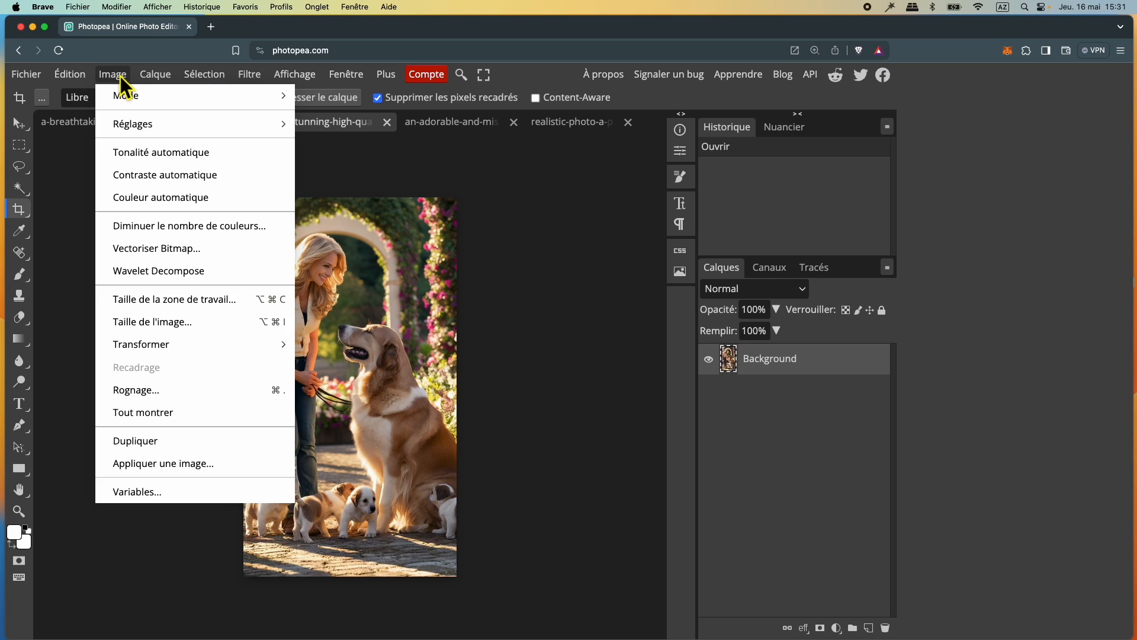
click(156, 322)
click(185, 260)
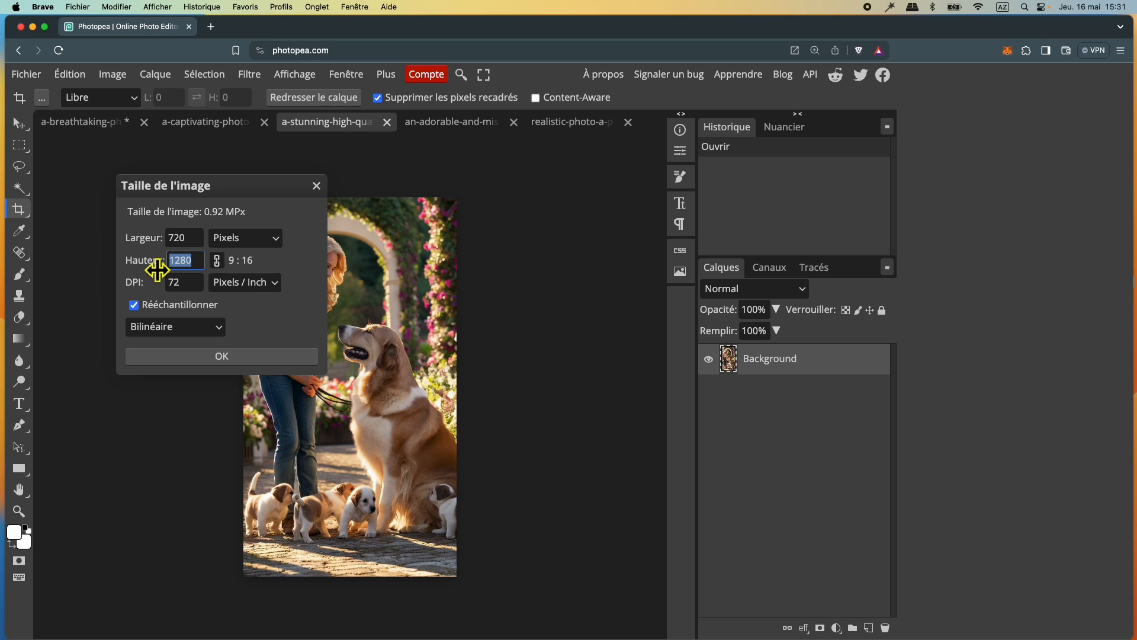
key(Return)
Bring up the "a-captivating-pho" image and set its width to 1000 pixels with proportions kept
click(190, 124)
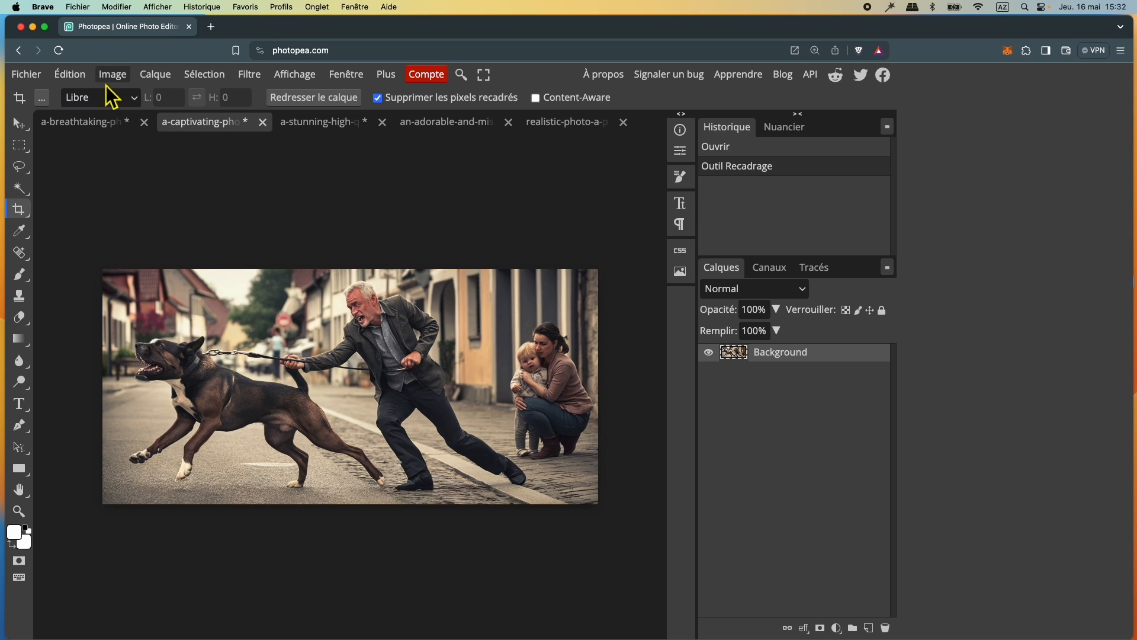
click(104, 82)
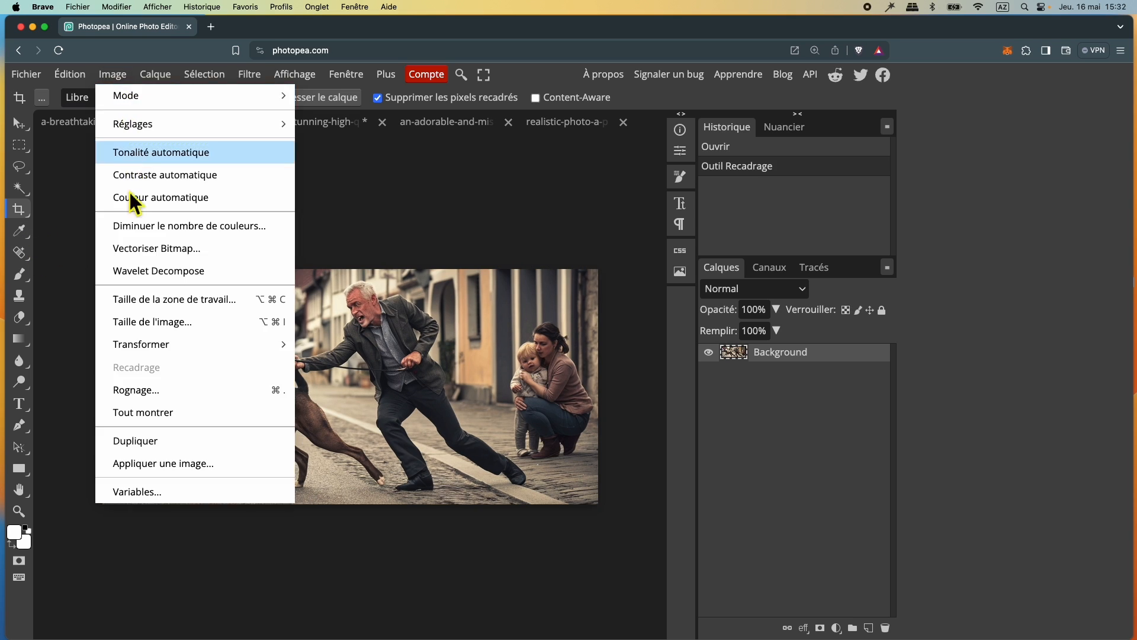
click(139, 321)
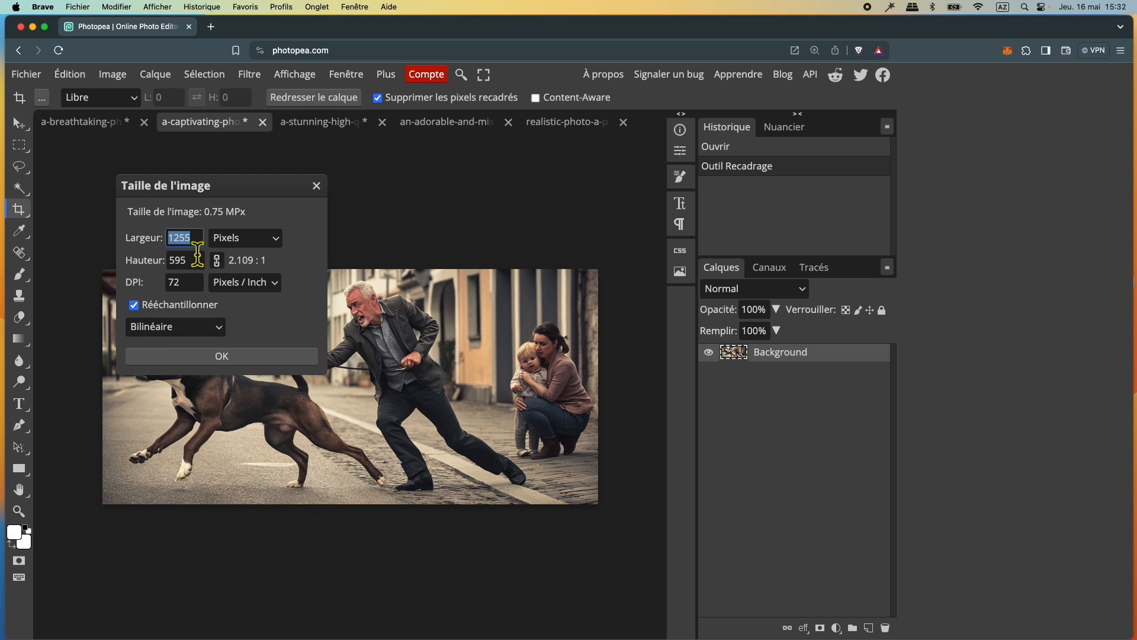
text(1000)
key(Return)
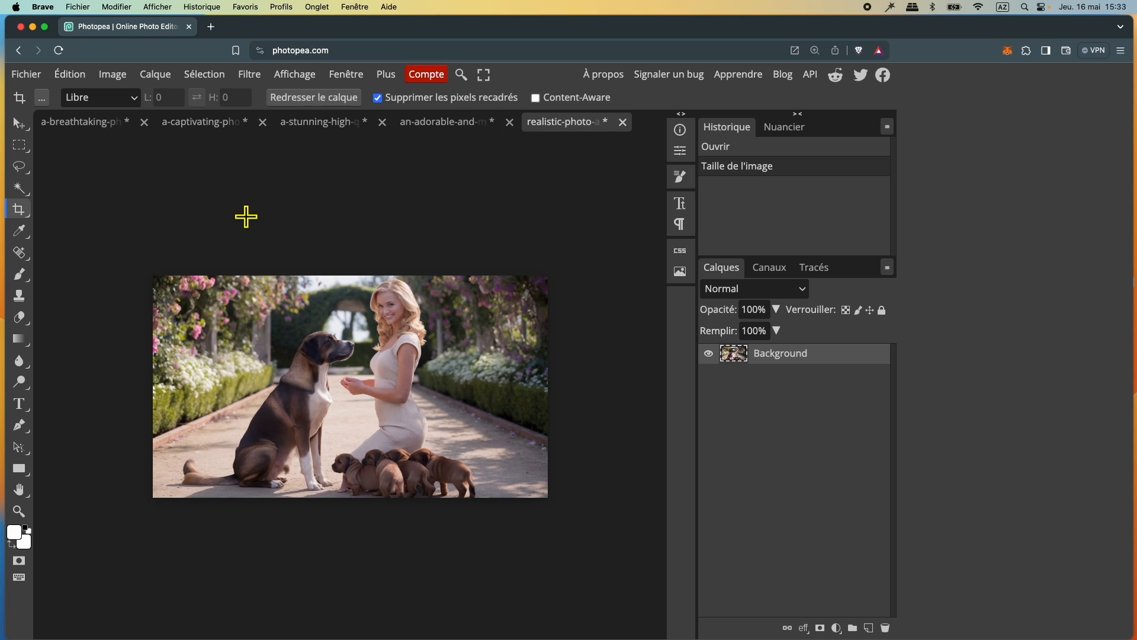
Start a WebP export of the "realistic-photo" image and select the keyword "Comment éduquer son chien" in the TextEdit notes for copying
click(29, 75)
mouse_move(59, 288)
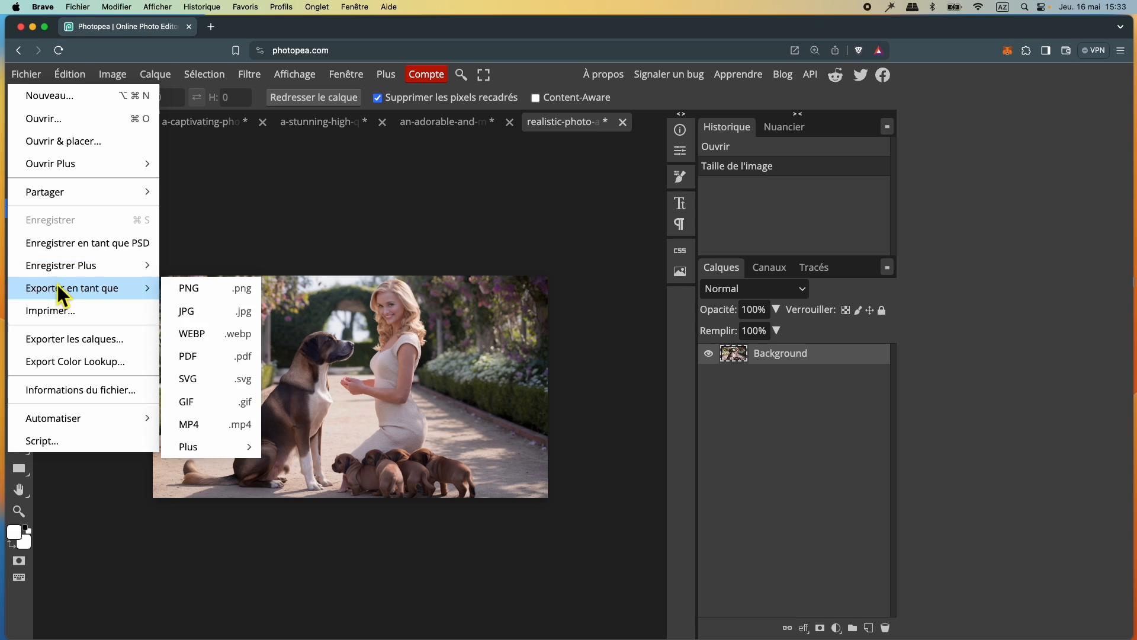
click(215, 333)
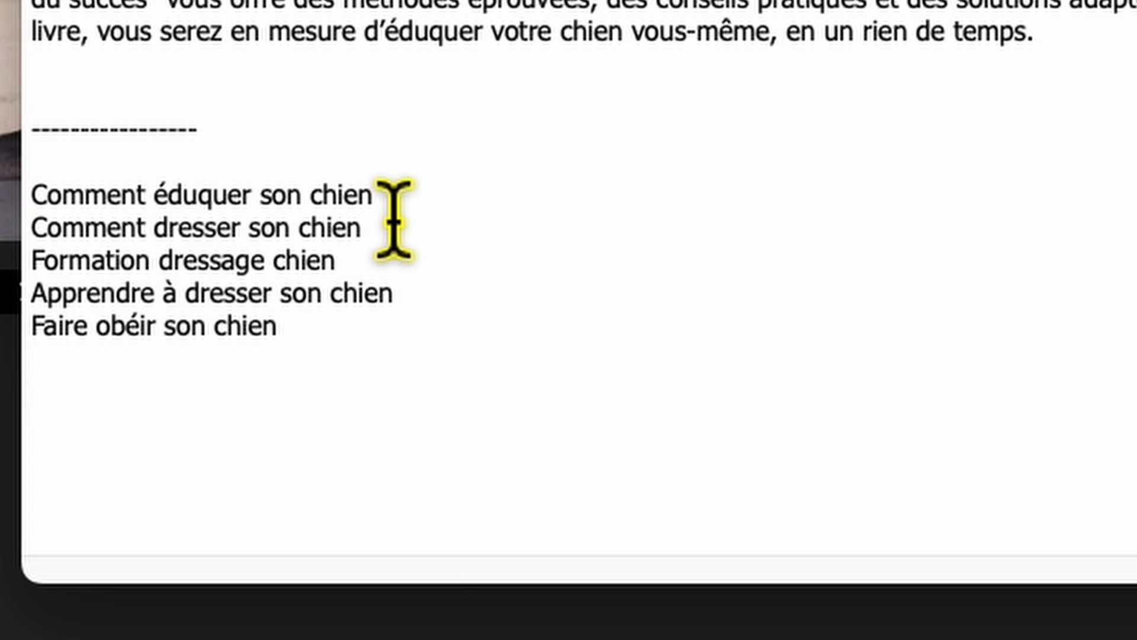
click(398, 196)
drag(400, 198, 31, 196)
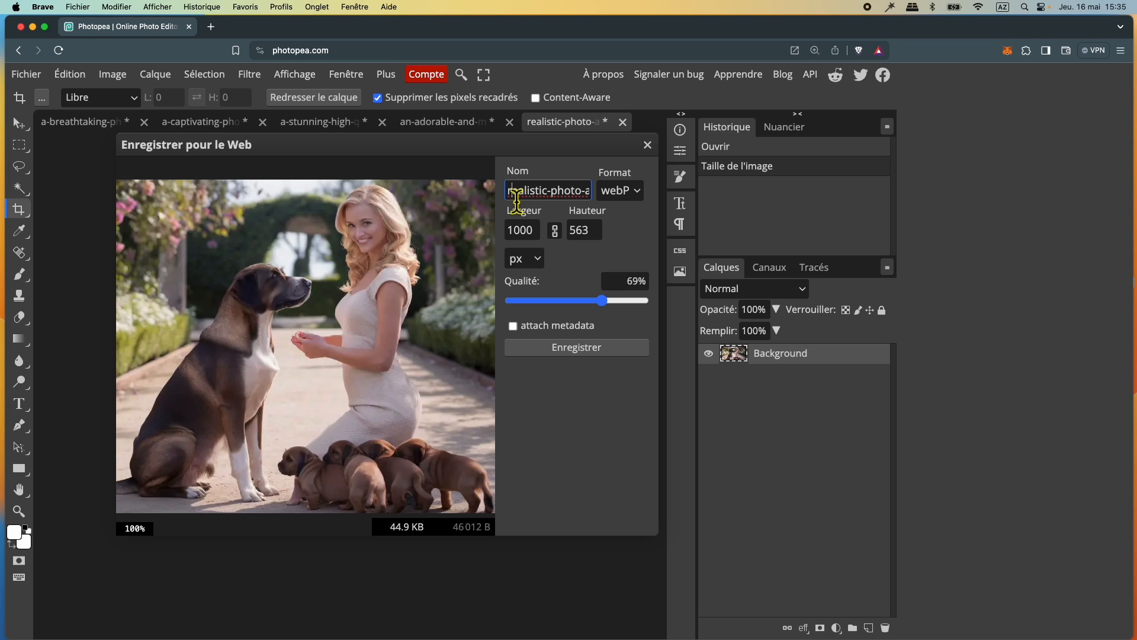
Replace the export file name with the copied keyword "Comment éduquer son chien"
key(super+a)
key(BackSpace)
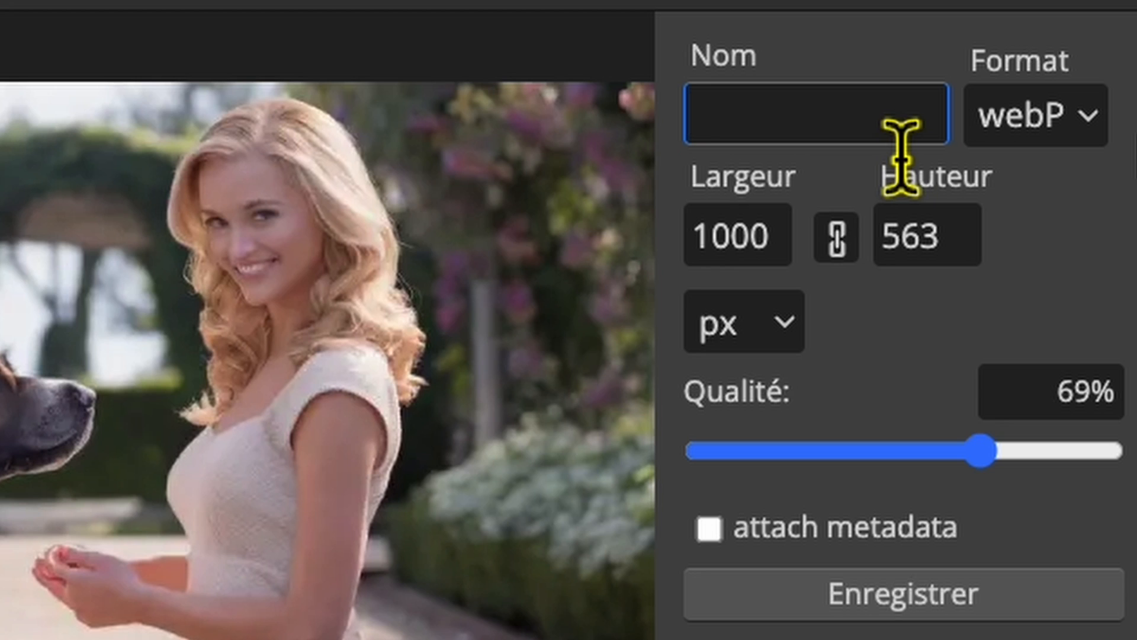
right_click(895, 136)
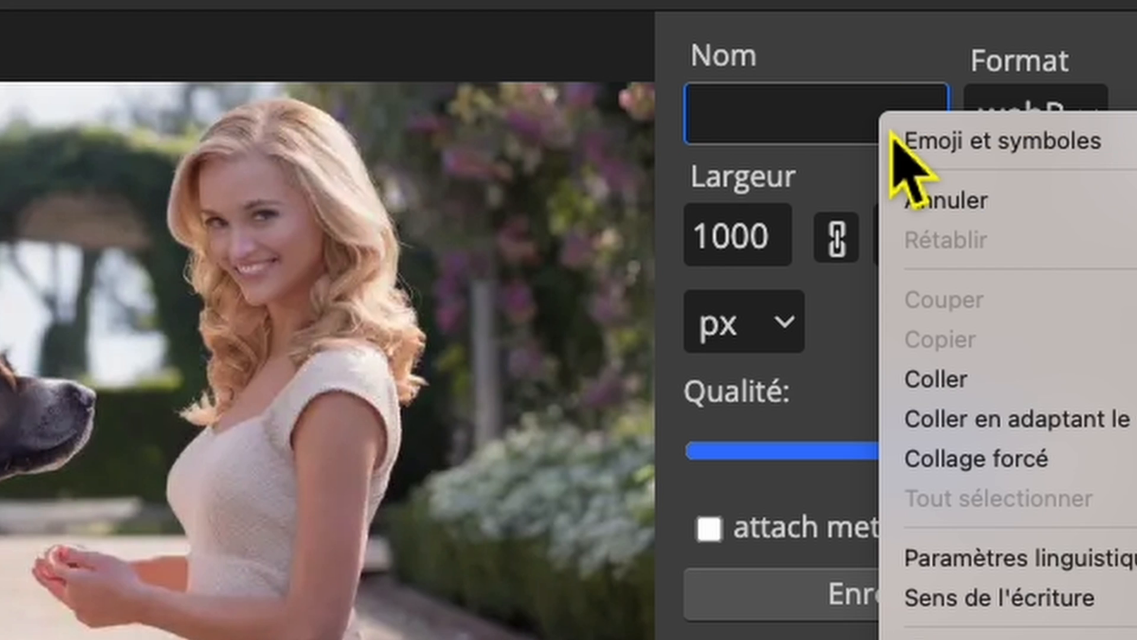
click(936, 379)
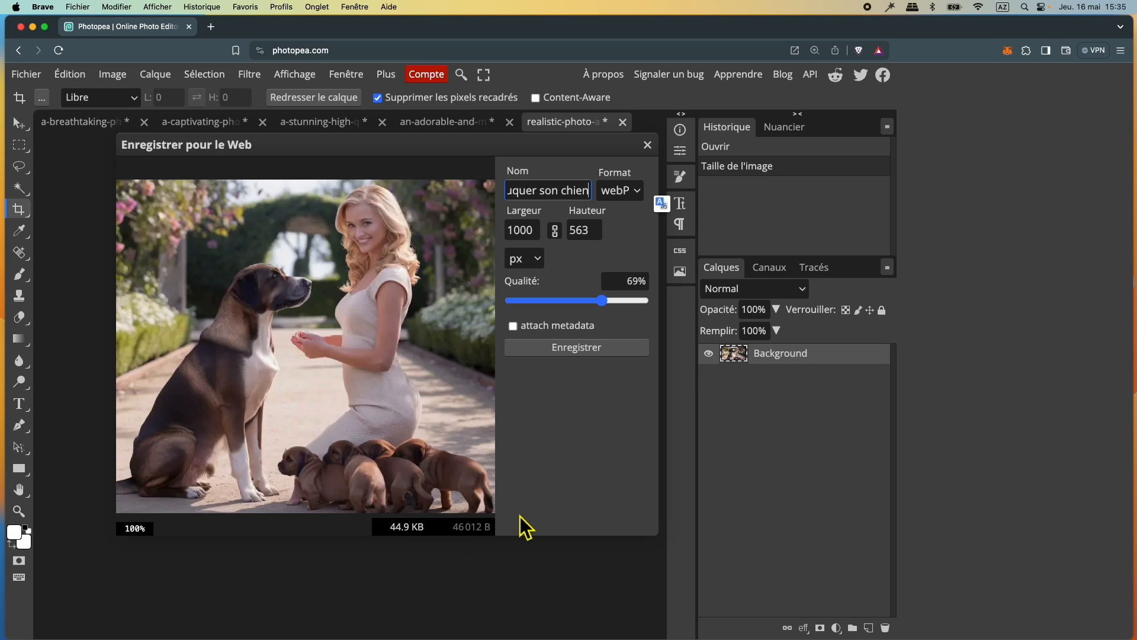
Save the WebP file in the ebook folder under toptutoweb/rushes8, and close the "realistic-photo" image
click(561, 349)
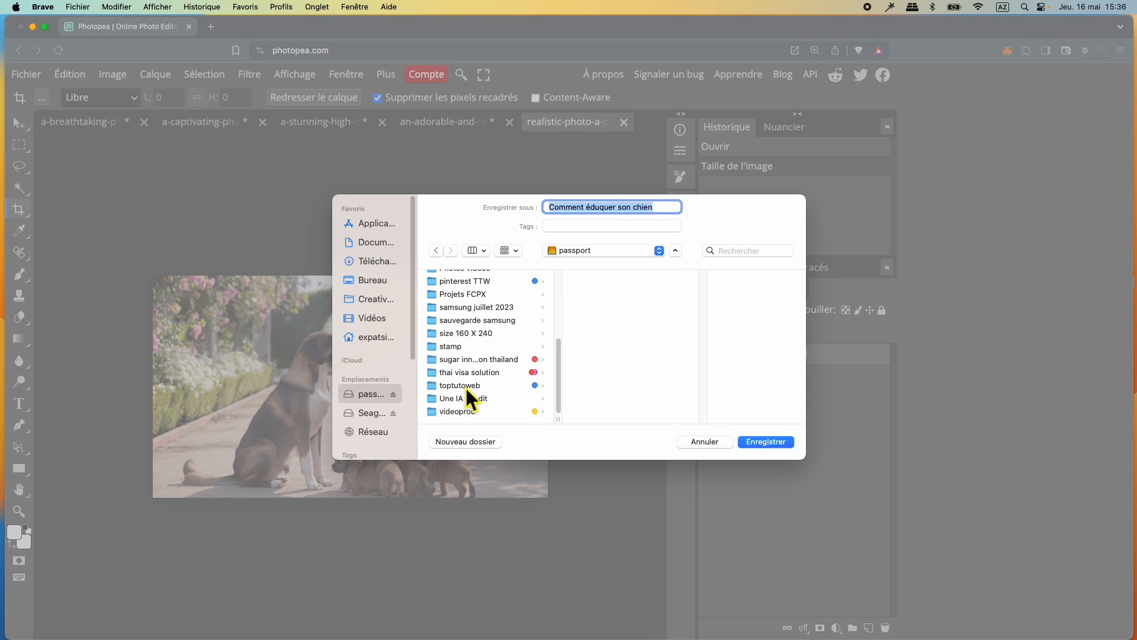
click(475, 385)
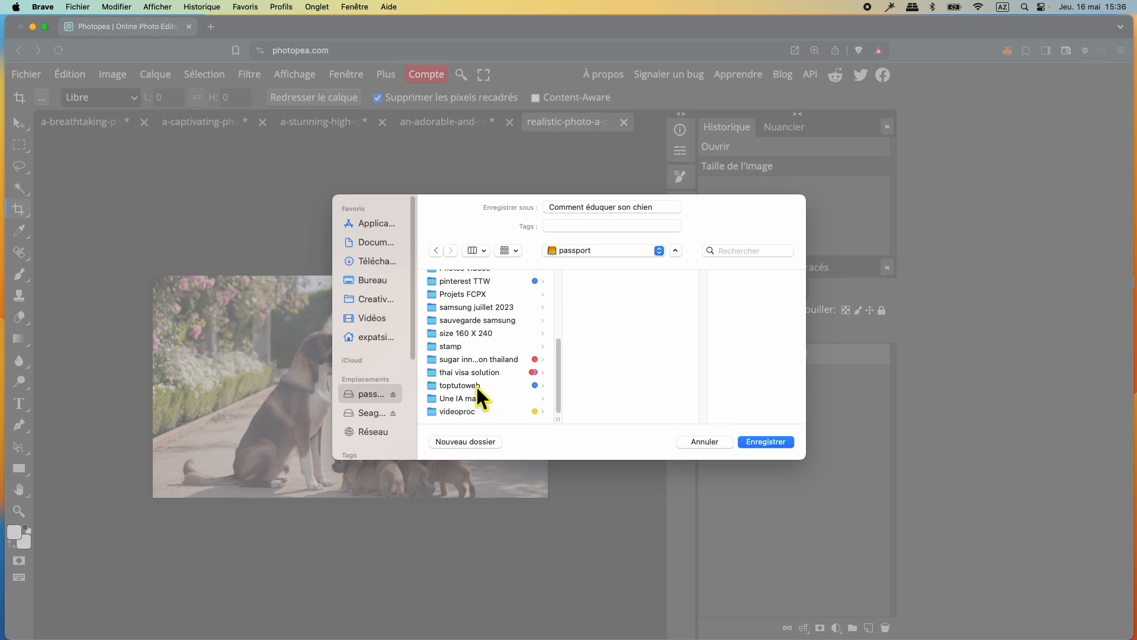
scroll(624, 353, down, 3)
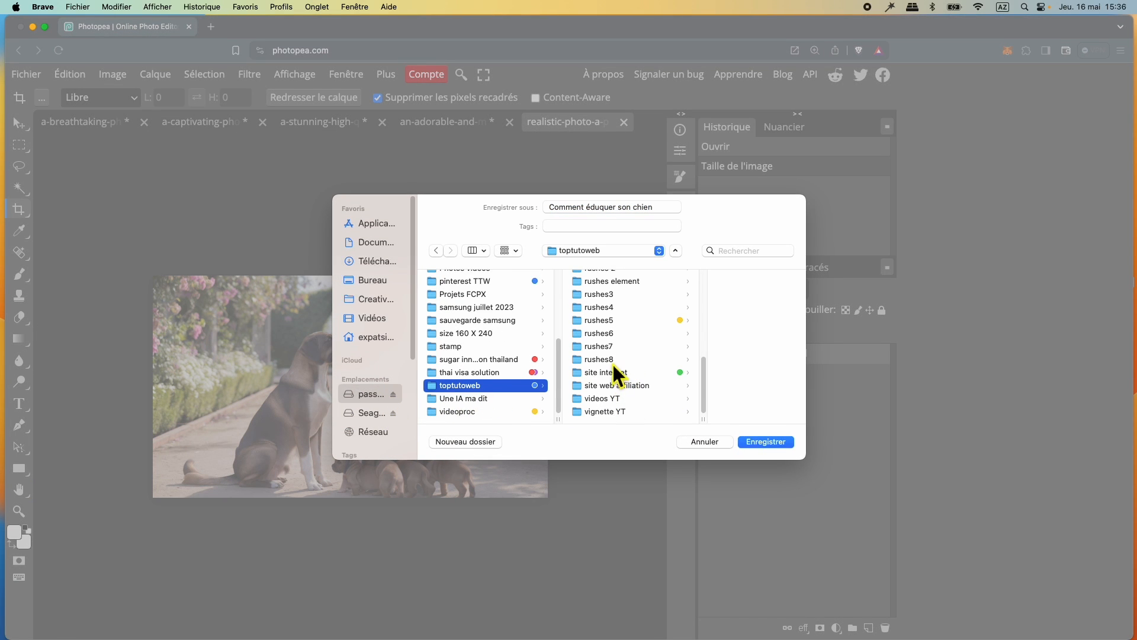
click(611, 360)
click(698, 279)
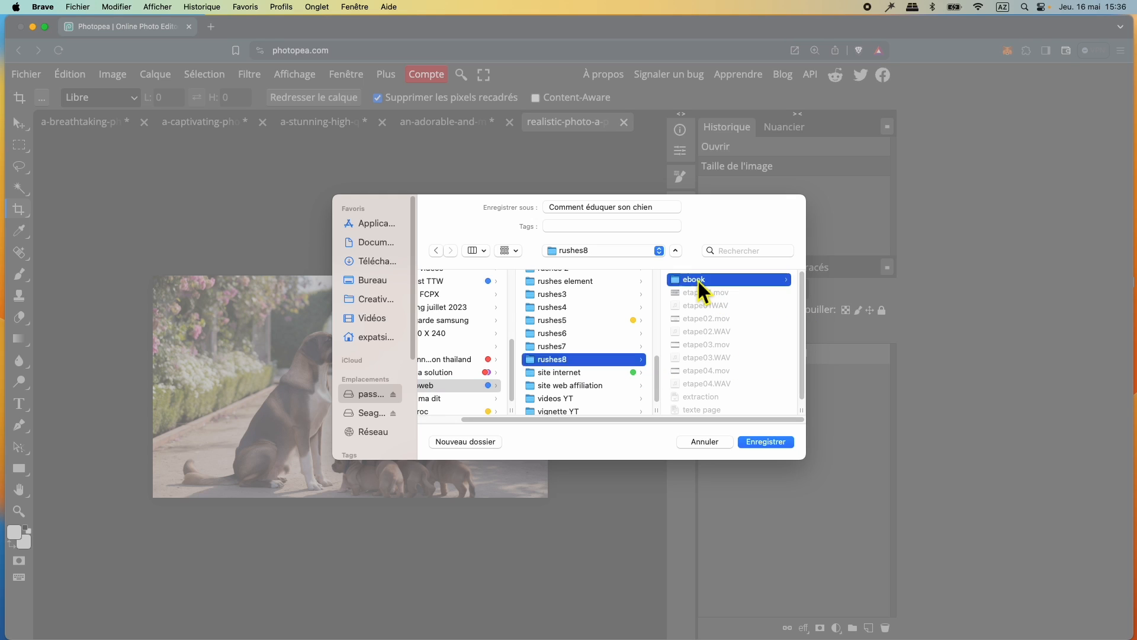
click(776, 444)
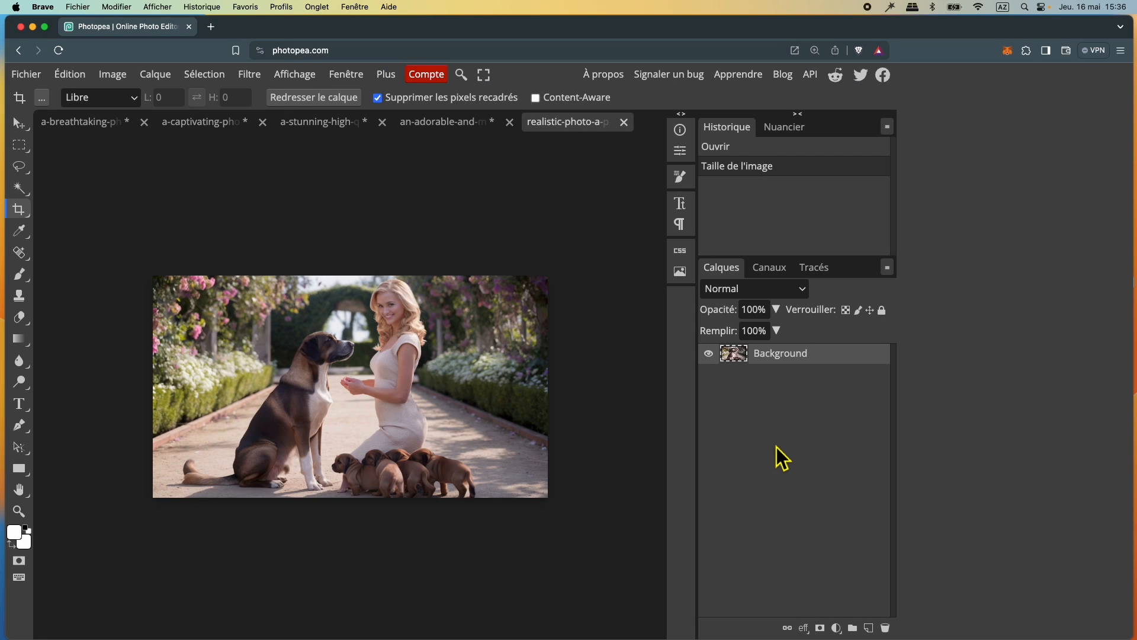
click(624, 121)
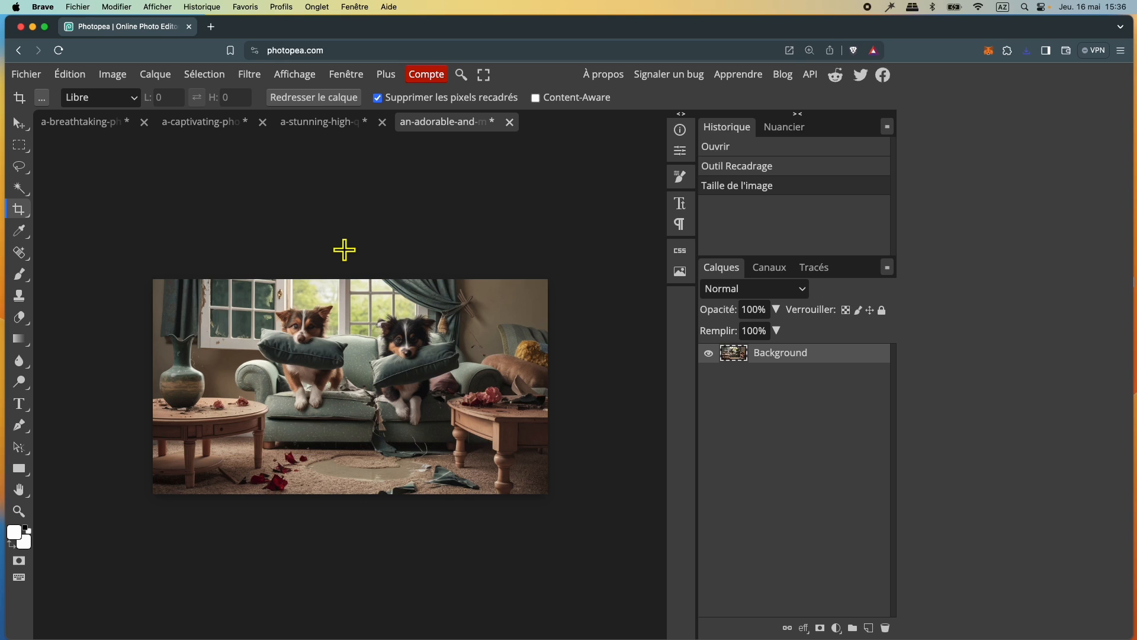
Start a WebP export of the "an-adorable-and-mi" puppies image and copy the keyword "Comment dresser son chien" from the TextEdit notes
click(28, 74)
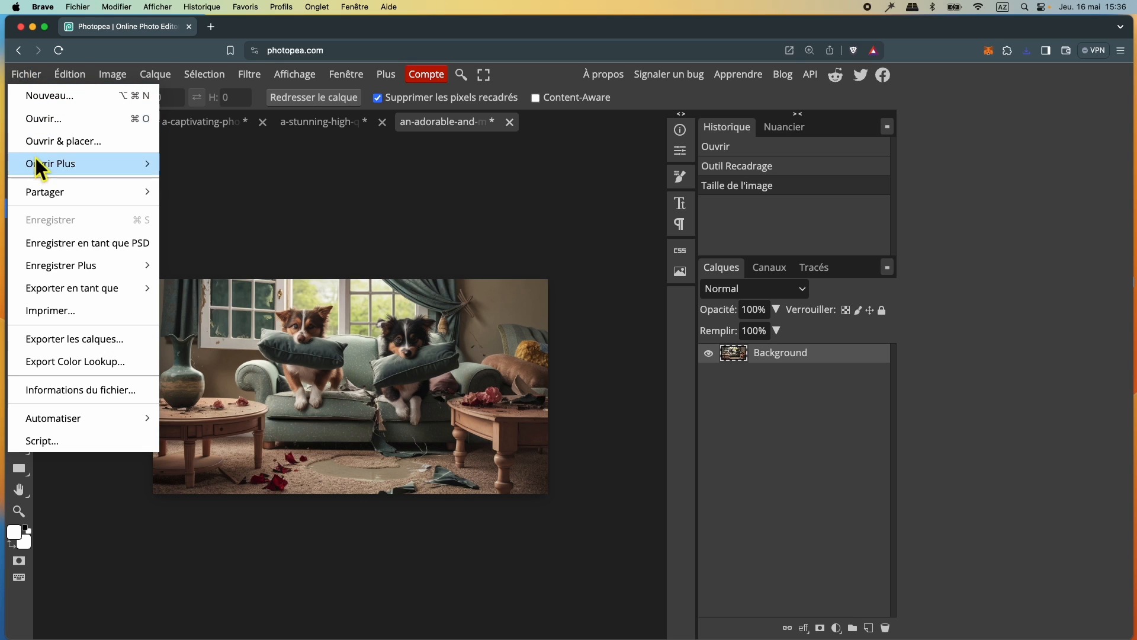
mouse_move(45, 289)
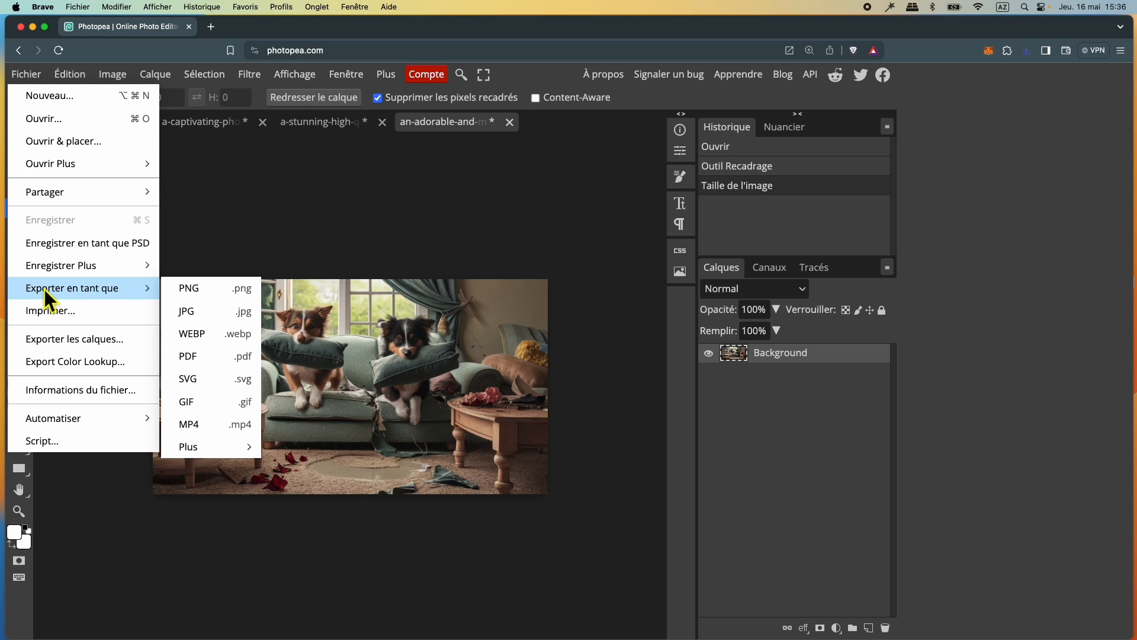
click(202, 332)
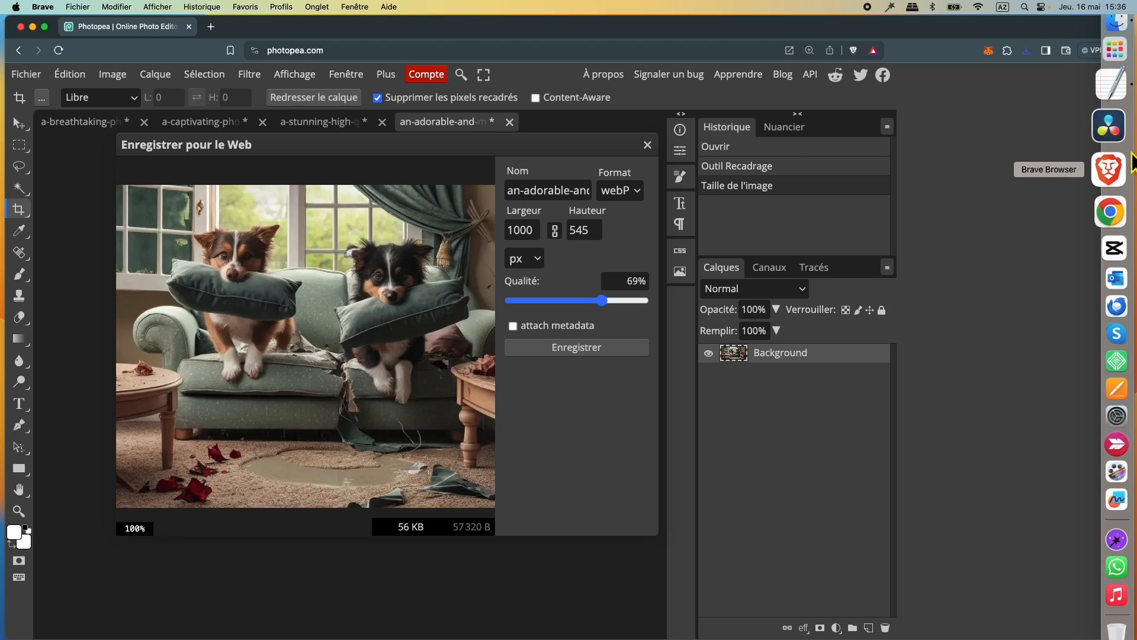
click(1118, 120)
click(263, 512)
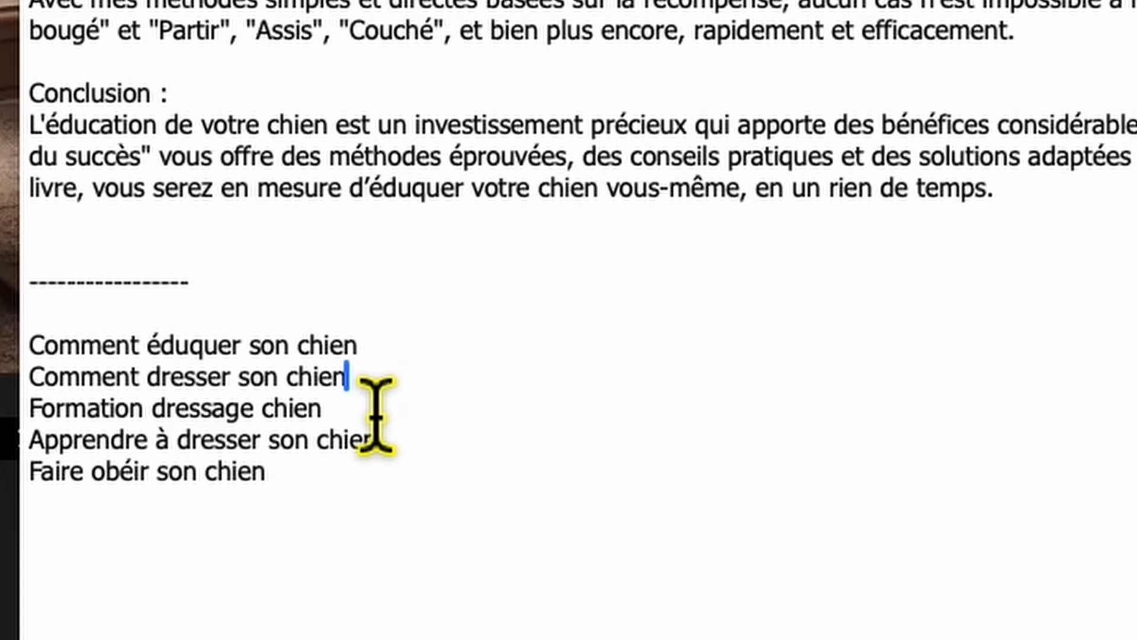
drag(379, 391, 67, 385)
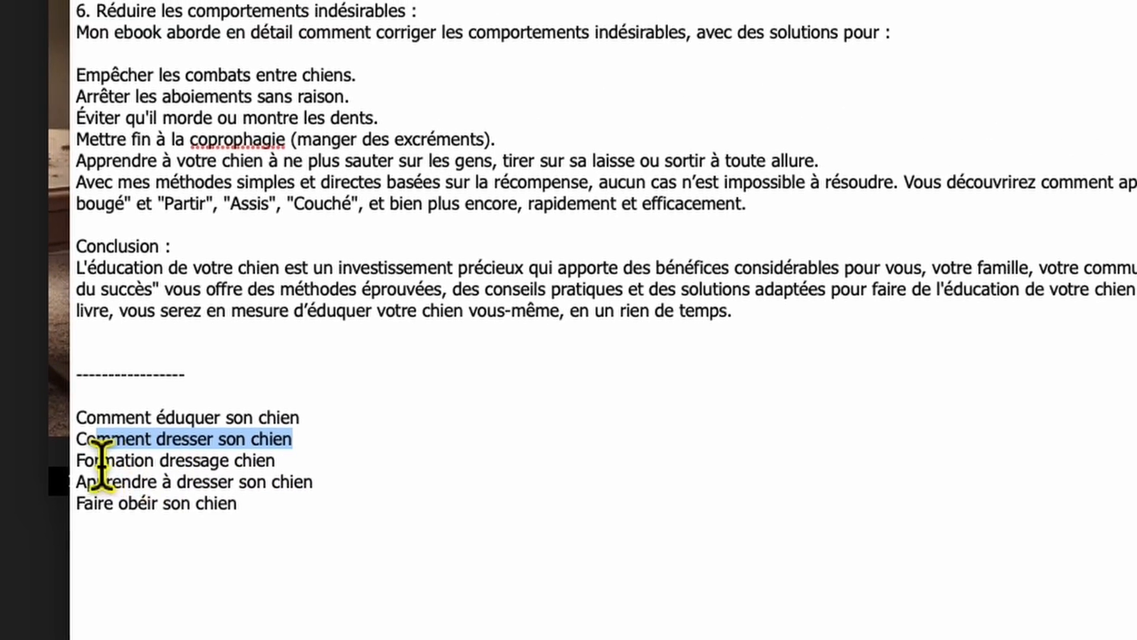
drag(103, 461, 75, 439)
key(super+c)
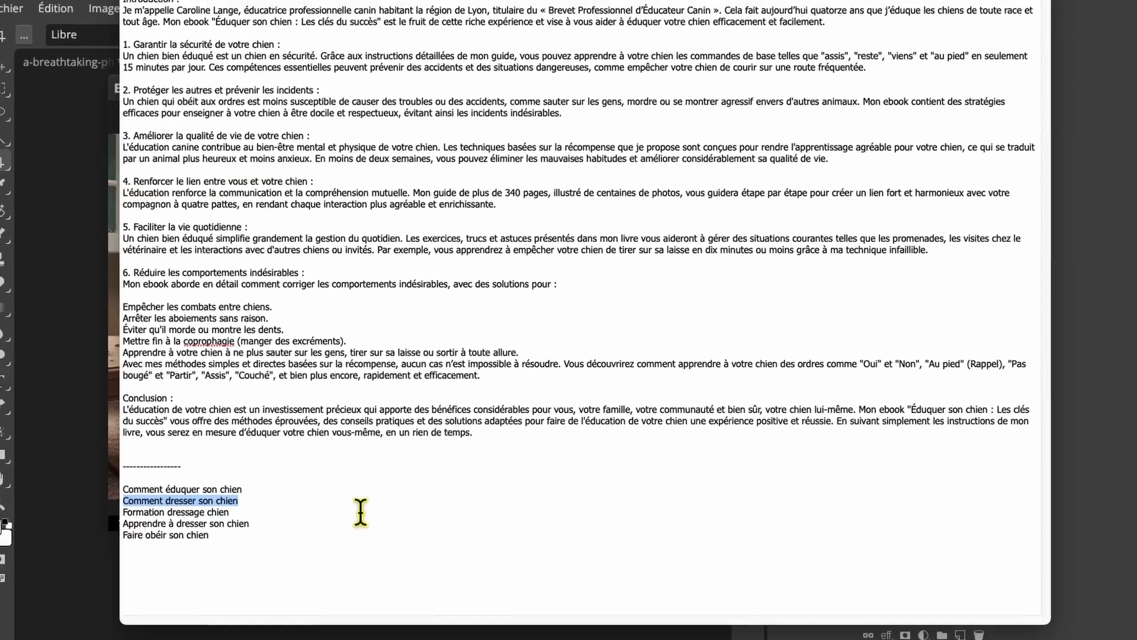
Return to the export settings in Photopea, name the file "Comment dresser son chien" and save it in the ebook folder
key(super+Tab)
text(a)
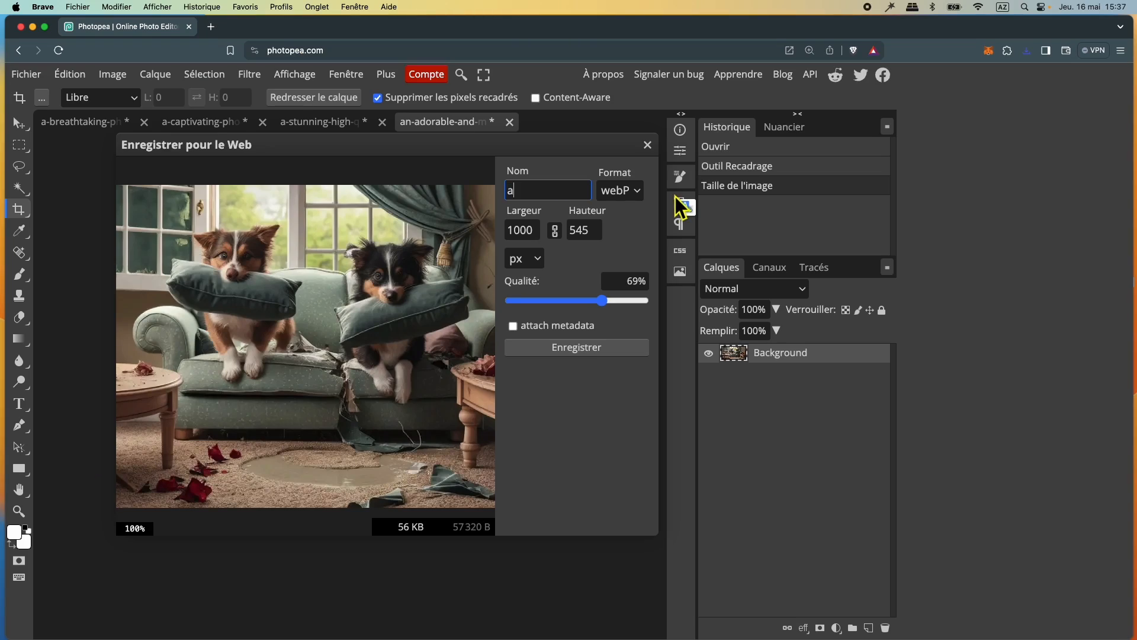
key(BackSpace)
right_click(536, 202)
click(560, 275)
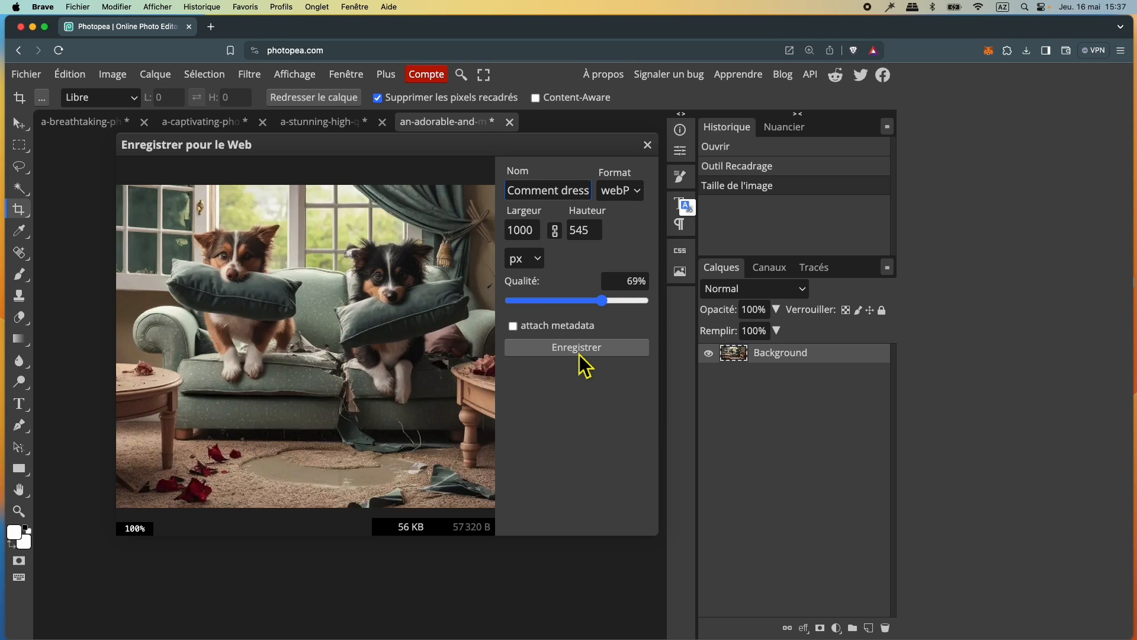
click(576, 348)
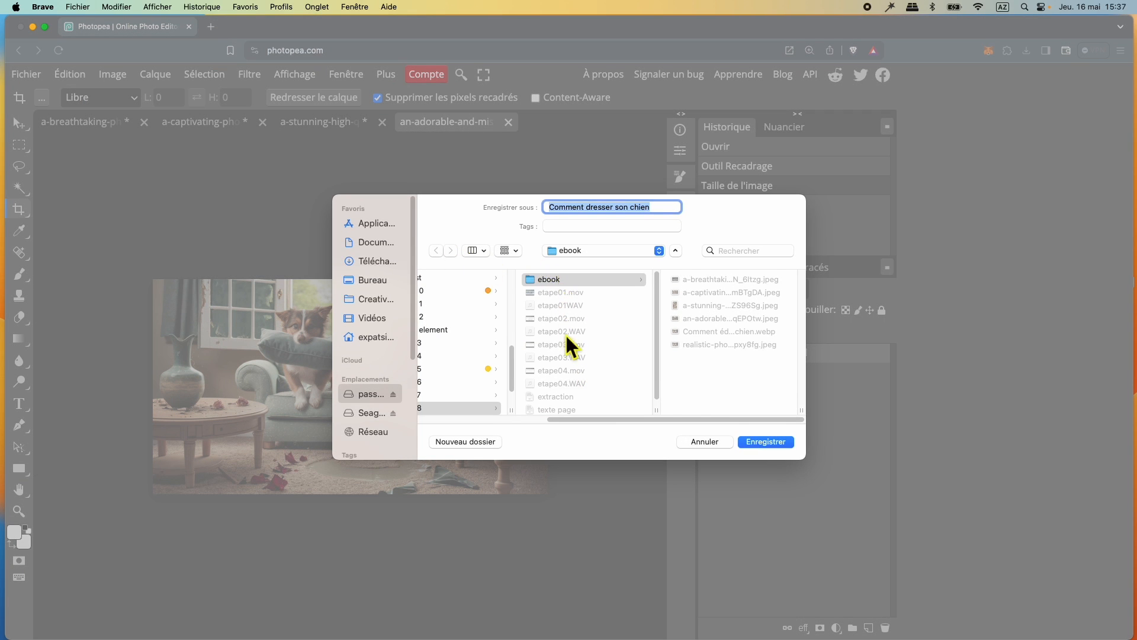
click(764, 442)
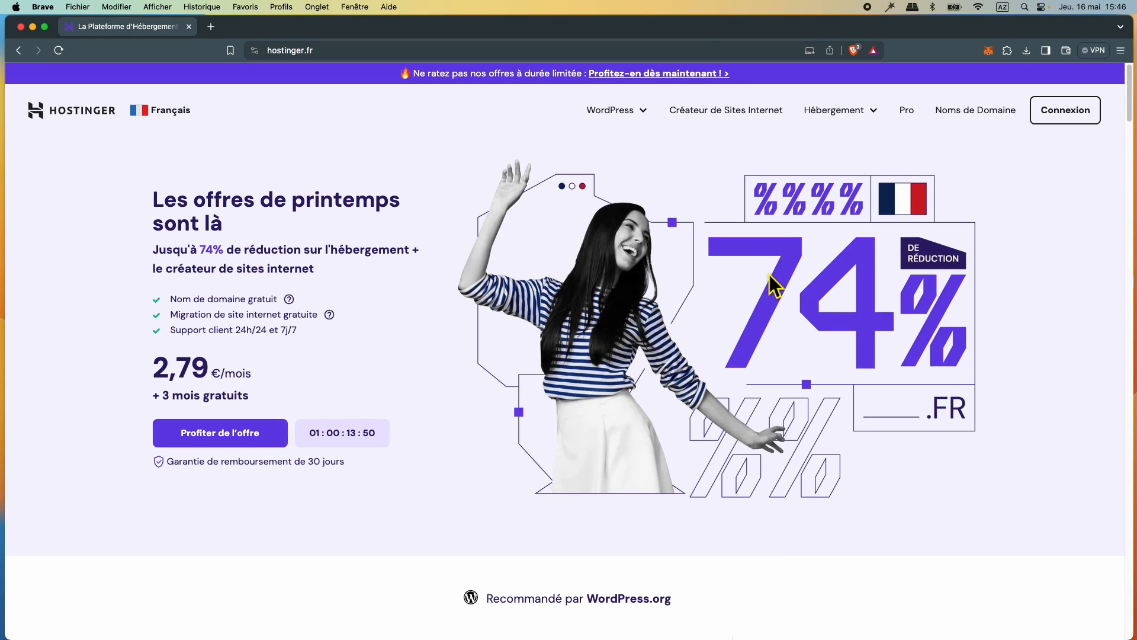
Open Hostinger's web hosting page and examine the four plans' prices, main resources, WordPress, site builder and security features
click(834, 117)
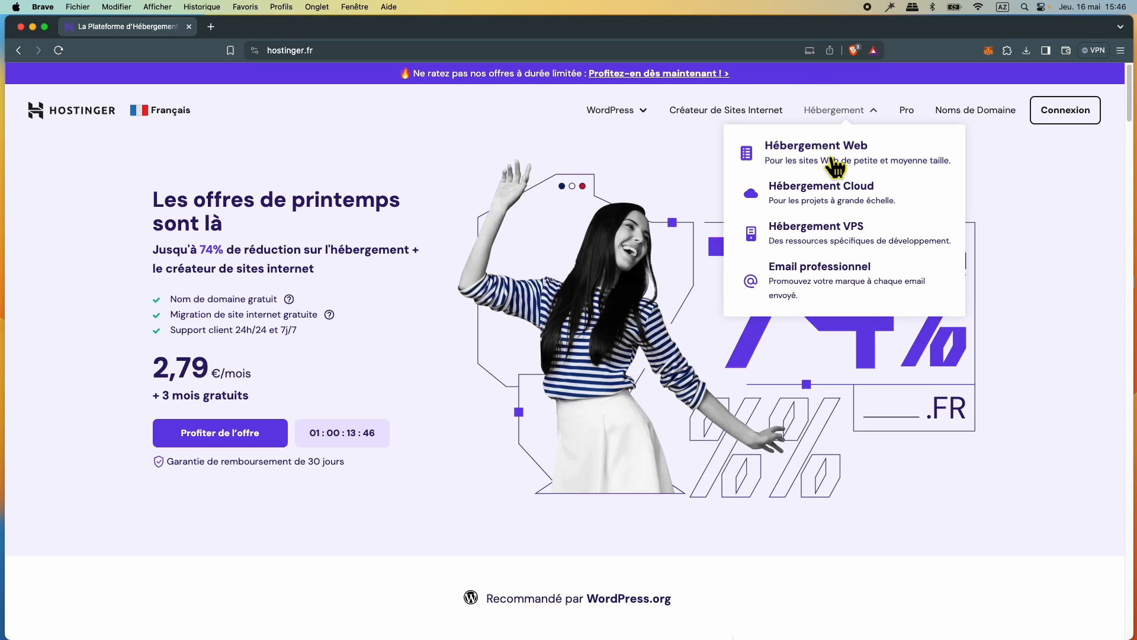
click(769, 151)
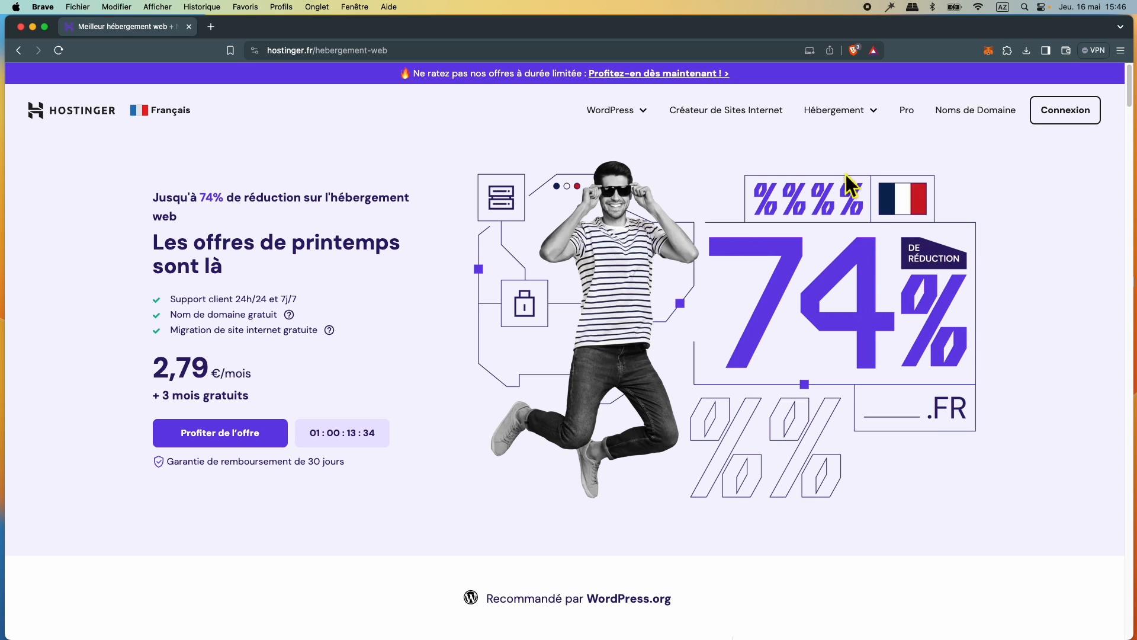
scroll(904, 366, down, 10)
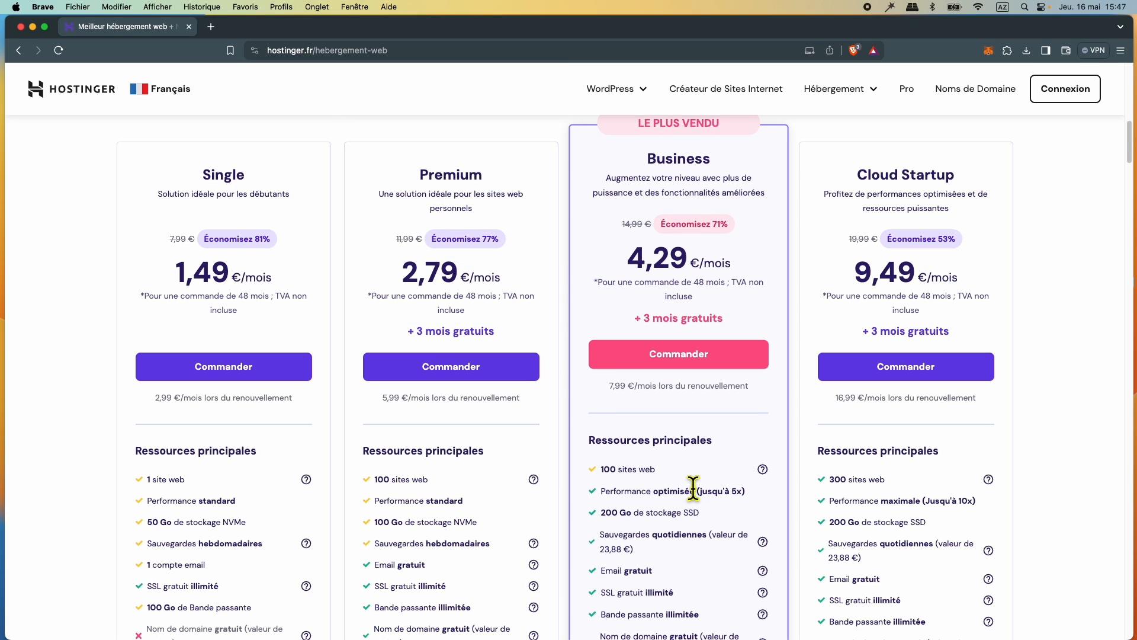
scroll(693, 491, down, 5)
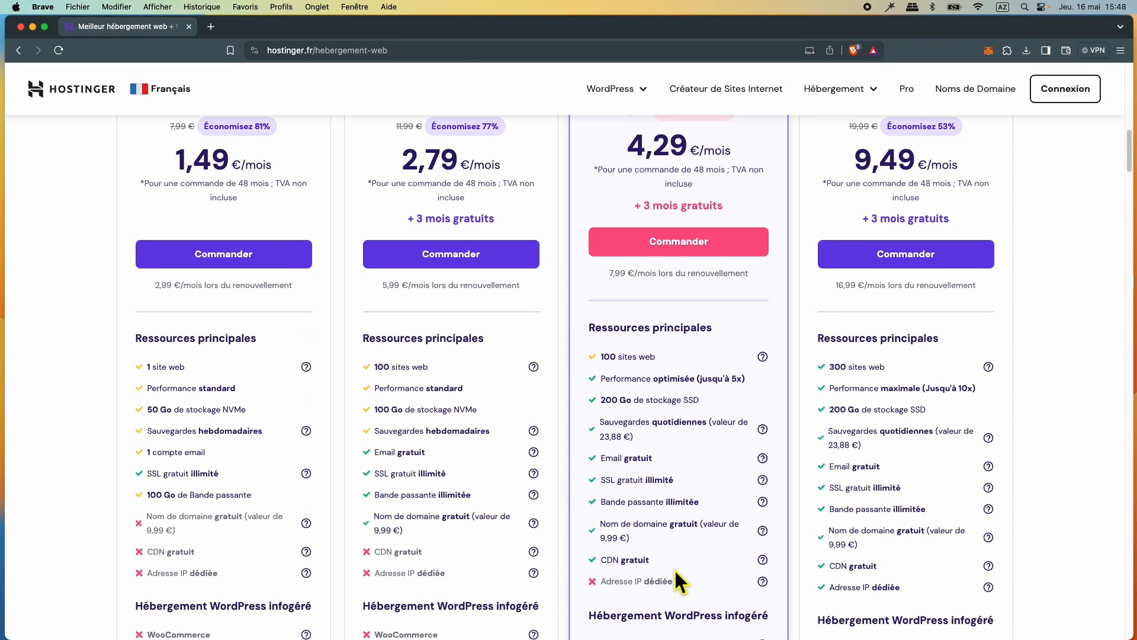
scroll(674, 568, down, 6)
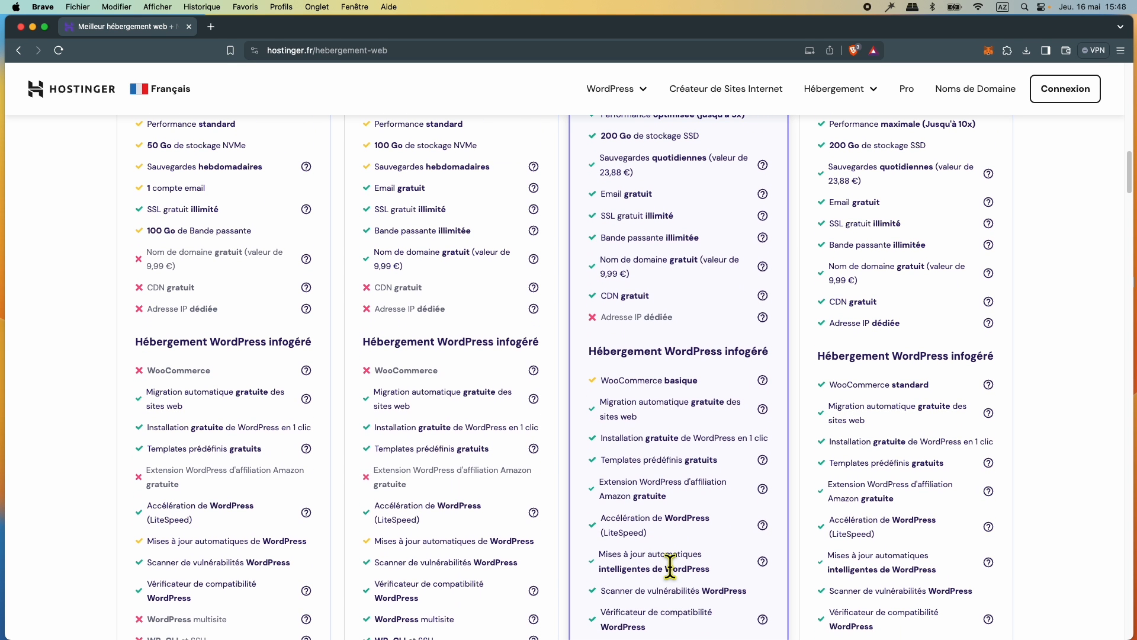
scroll(670, 567, down, 9)
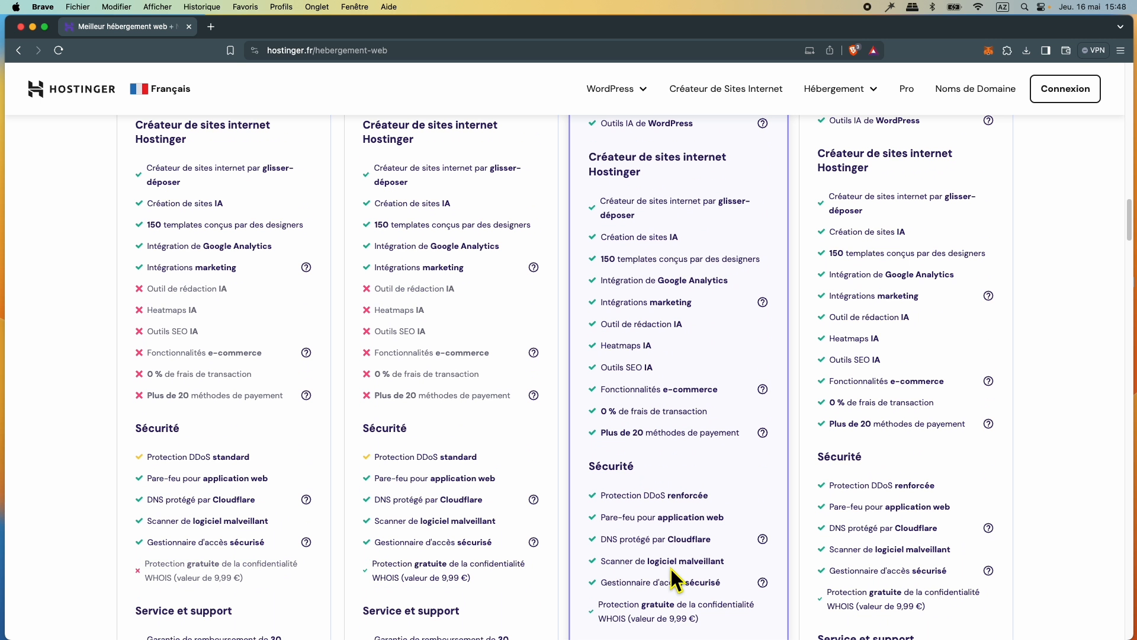
scroll(679, 553, down, 1)
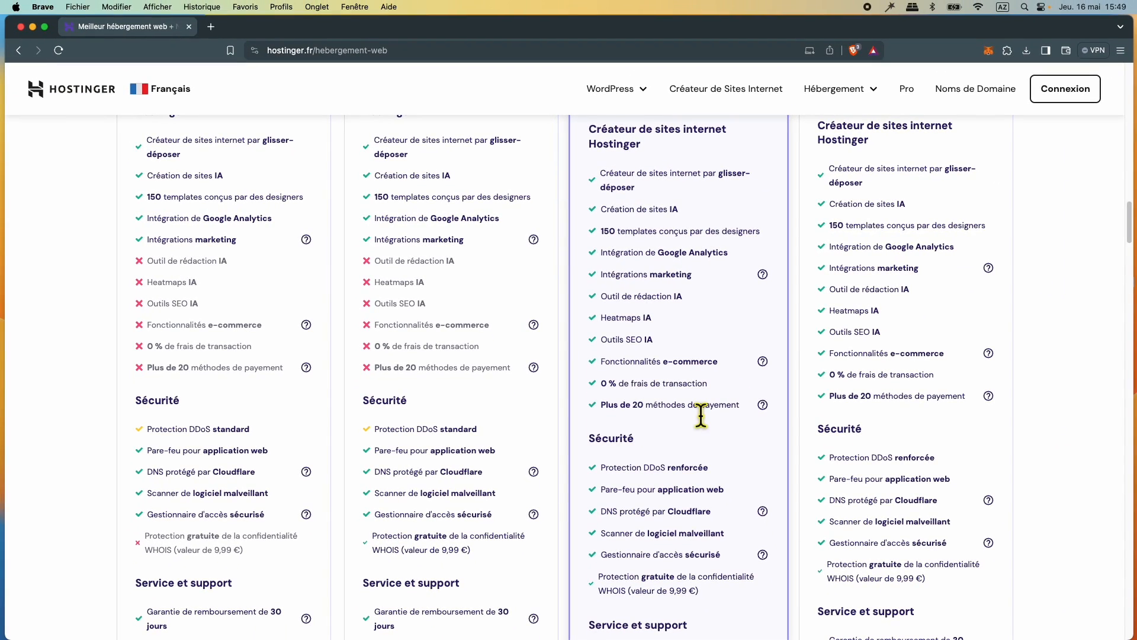
Order the Business hosting plan and review the billing periods and account section of the checkout
scroll(701, 415, up, 10)
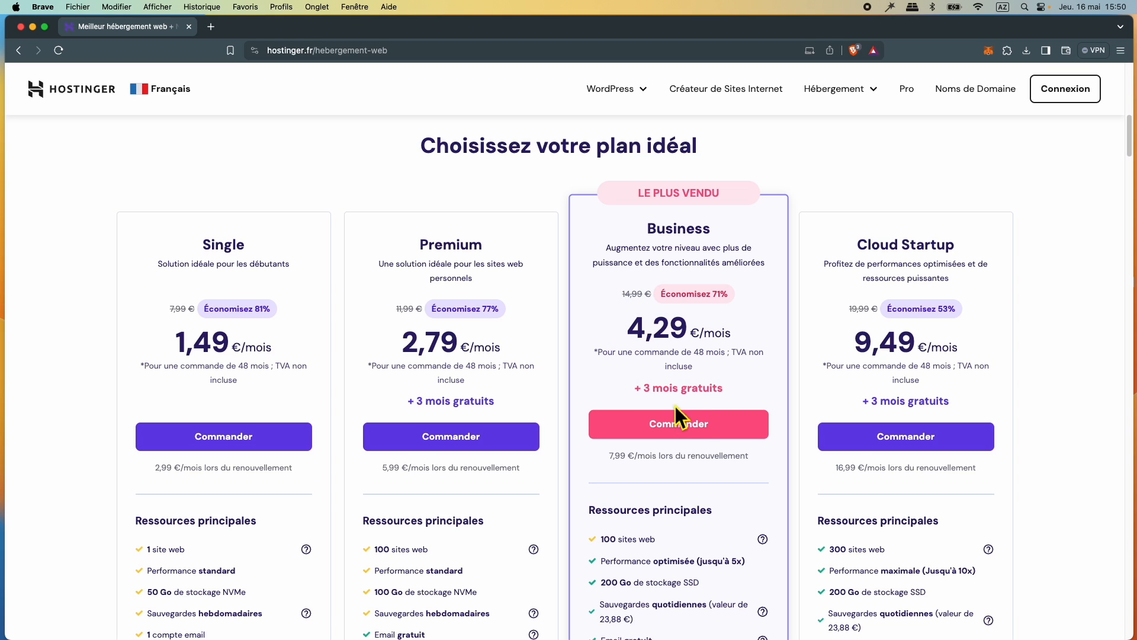
click(679, 424)
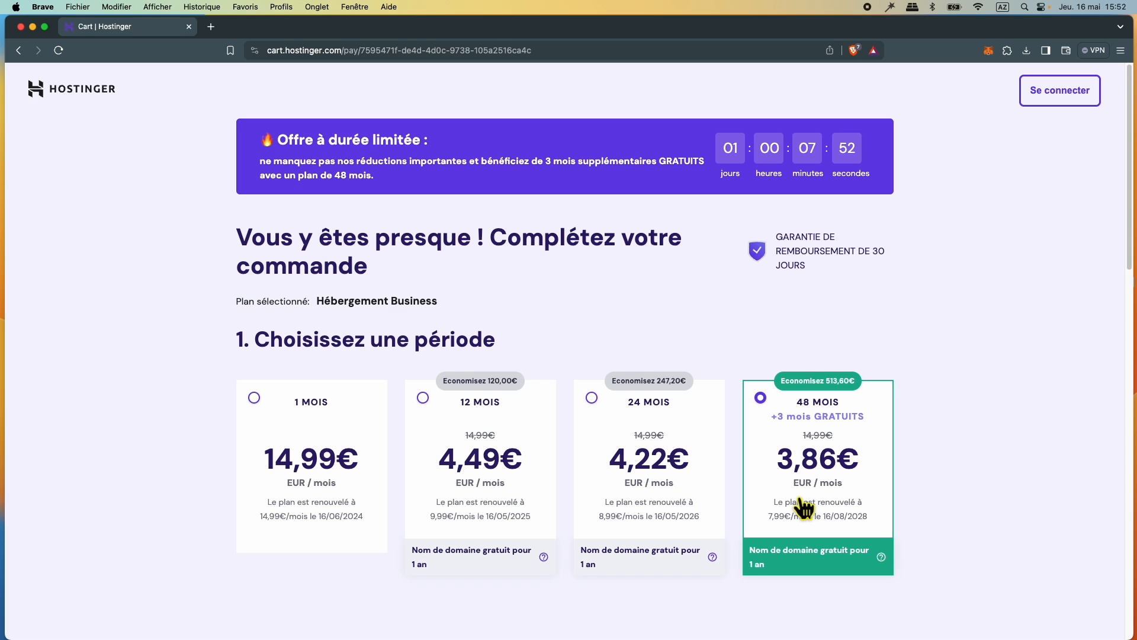
scroll(804, 508, down, 1)
scroll(804, 508, down, 2)
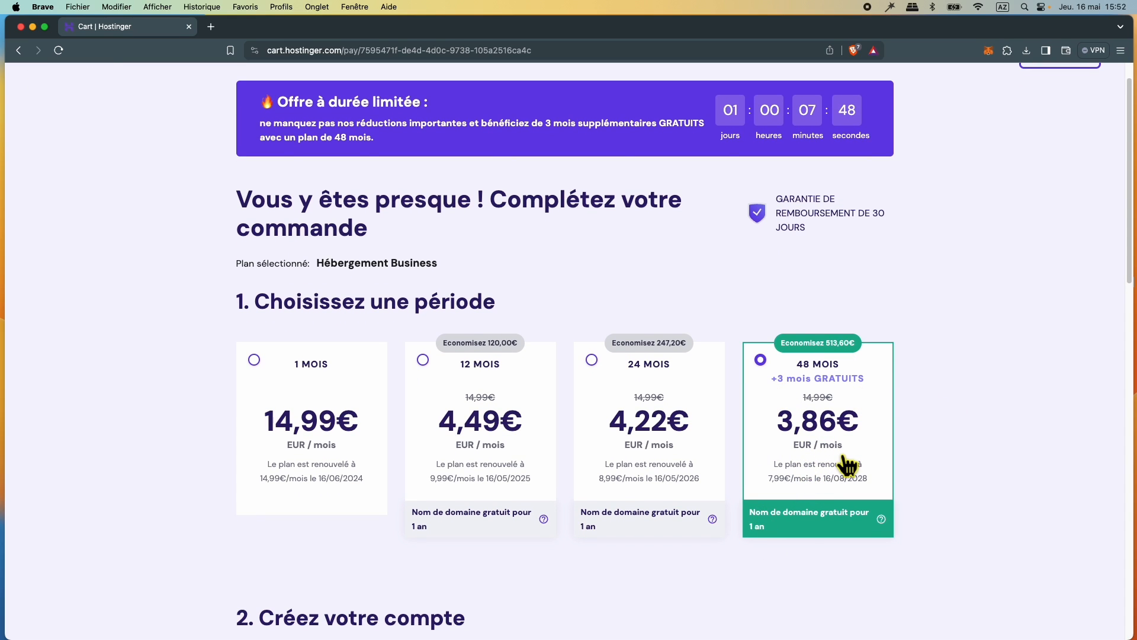
scroll(847, 465, down, 5)
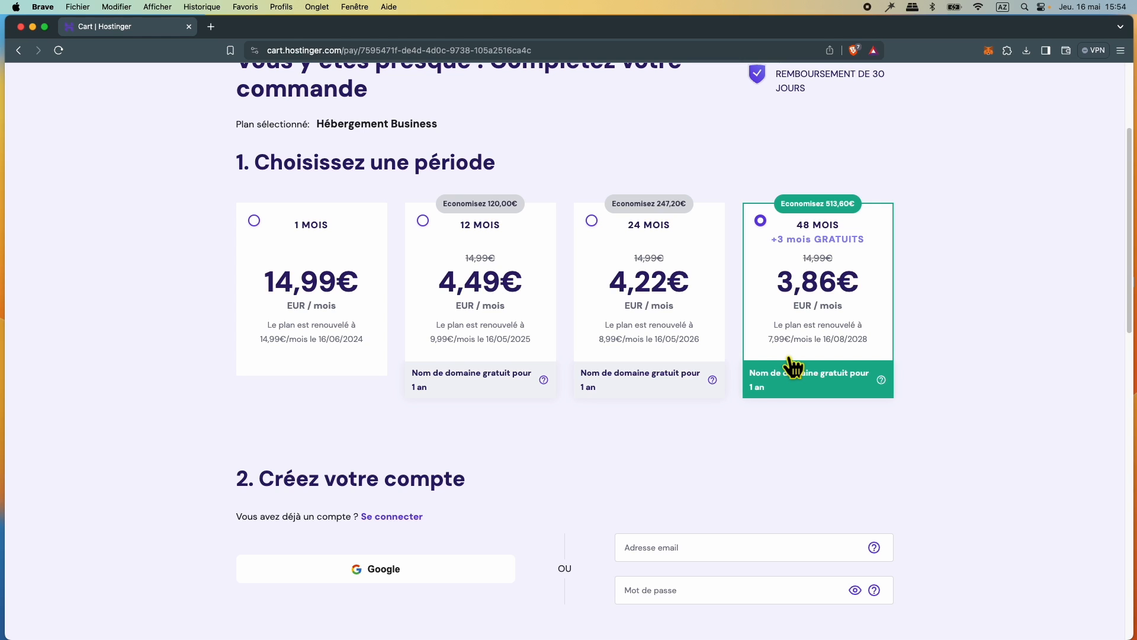
scroll(632, 149, down, 6)
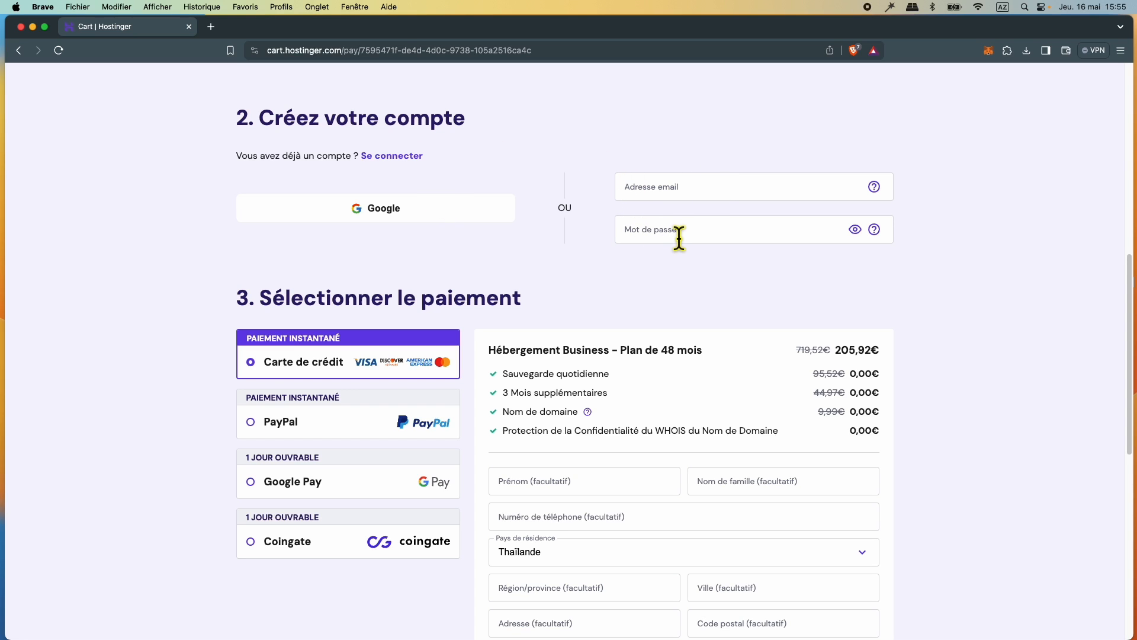
Apply the coupon code TOPTUTOWEB to the 48-month Business plan order
scroll(831, 478, down, 3)
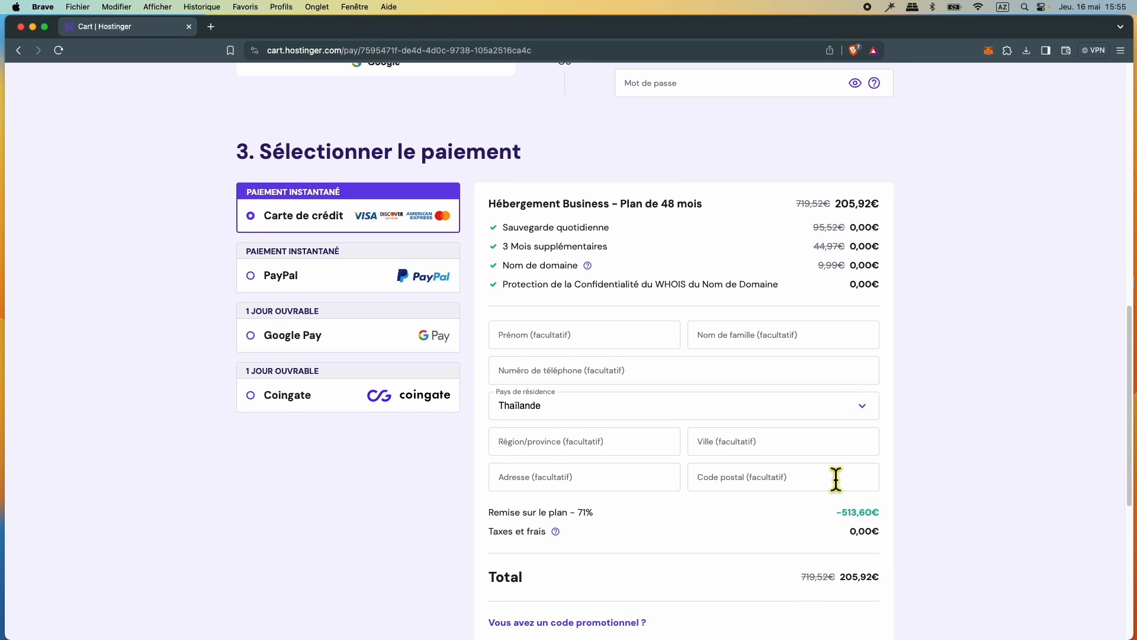
scroll(835, 478, down, 1)
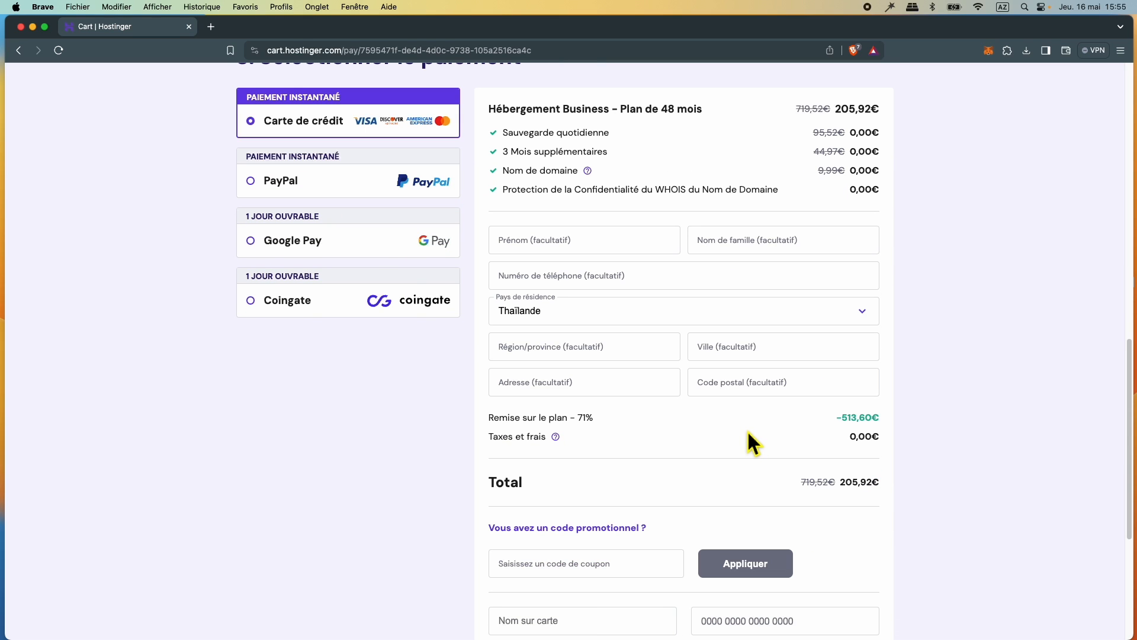
scroll(748, 432, down, 2)
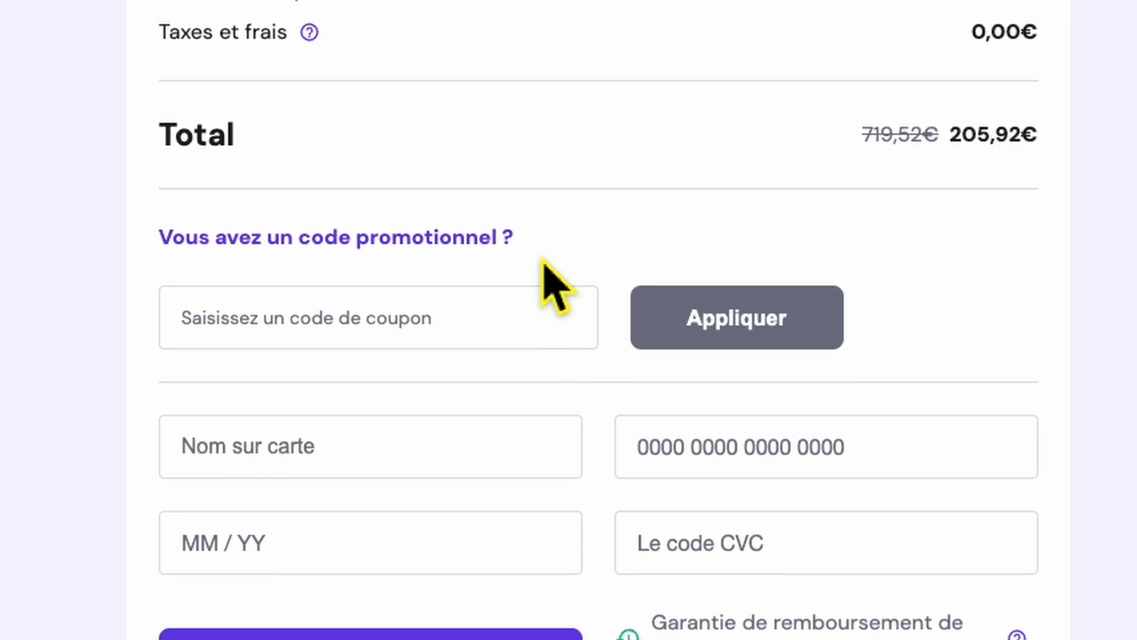
click(239, 346)
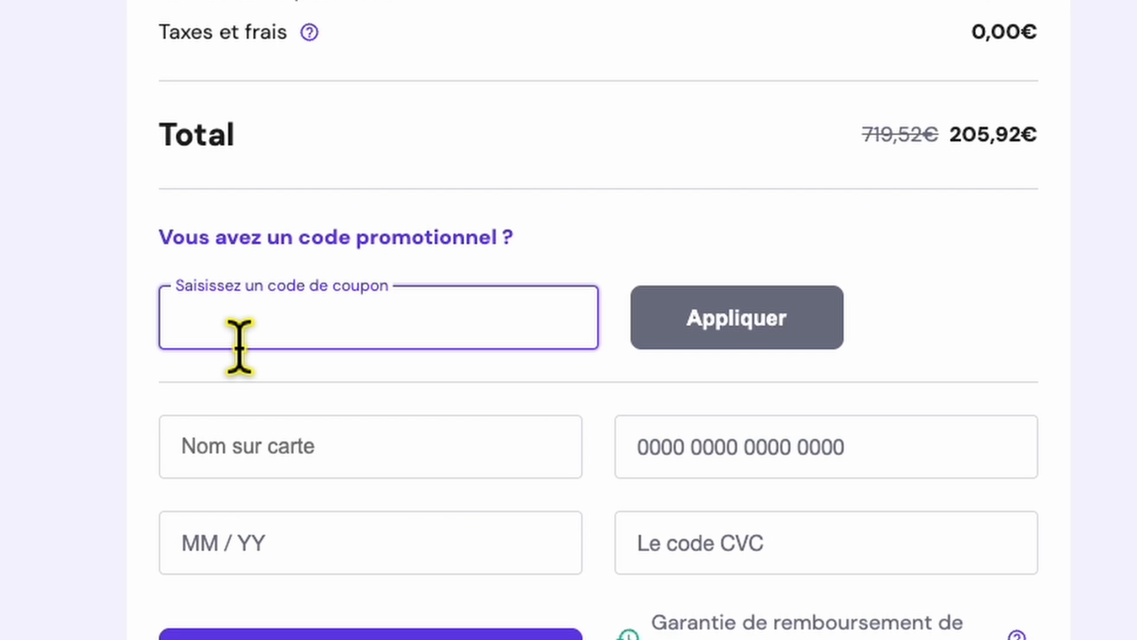
text(TOPTUTOWEB)
click(722, 346)
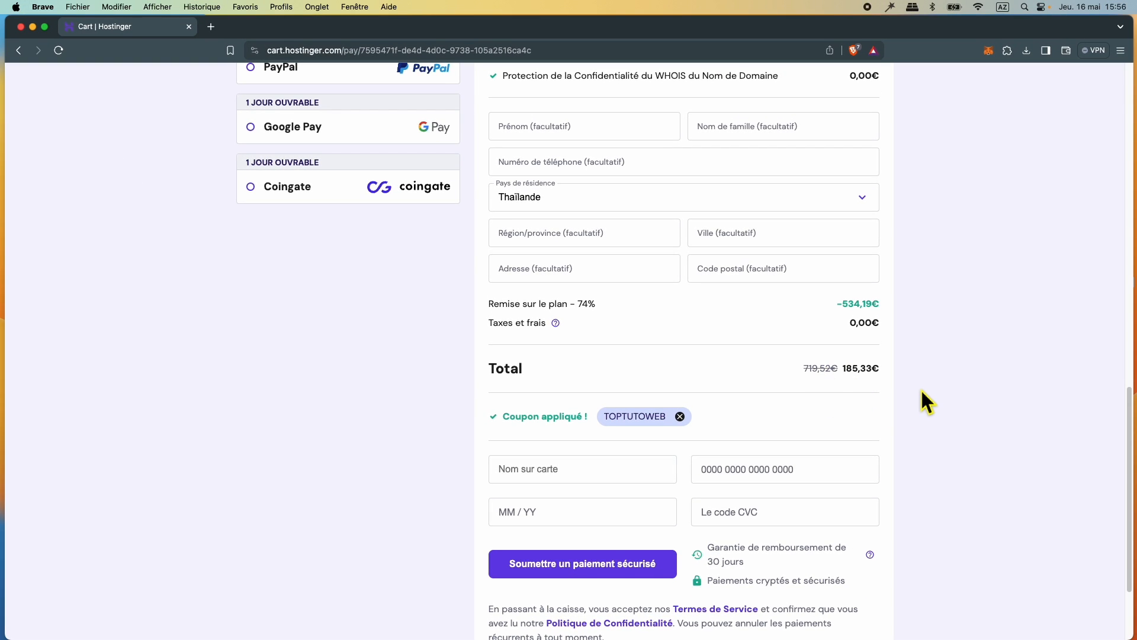
scroll(922, 391, up, 3)
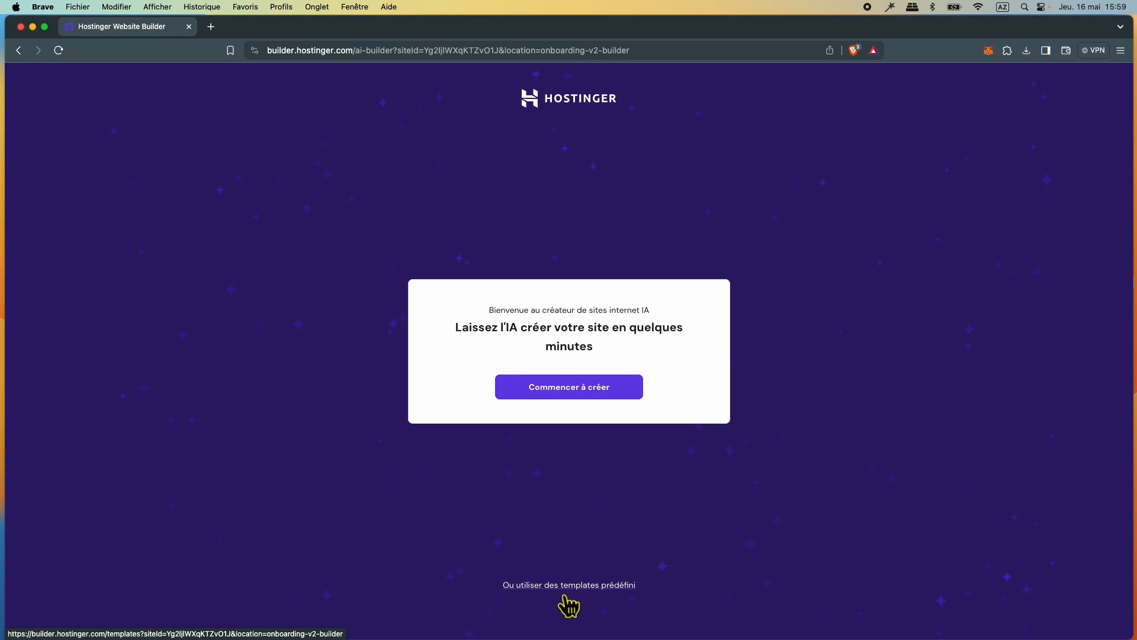
Start an AI-built site with the brand name "Dressage canin" and the site type Landing page
click(578, 395)
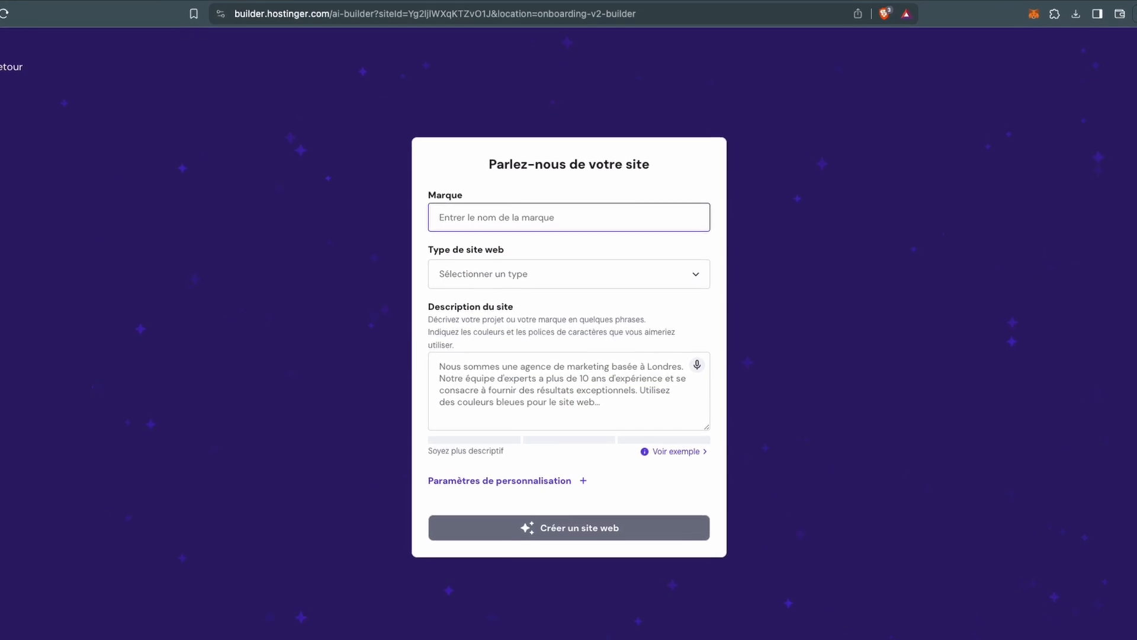
text(Dressage canin)
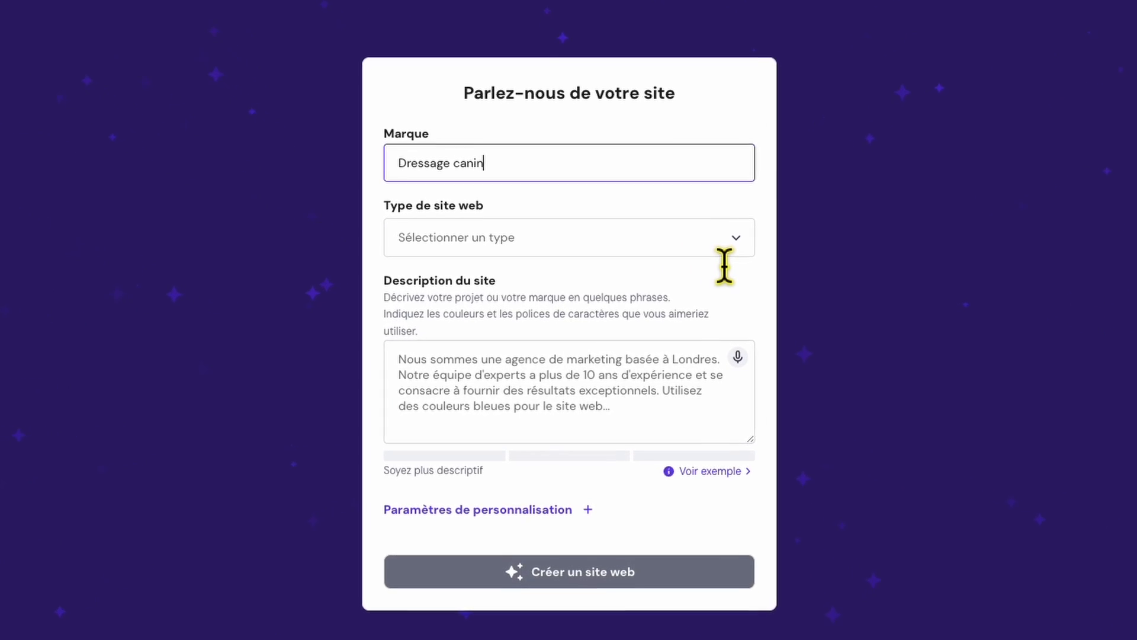
click(738, 252)
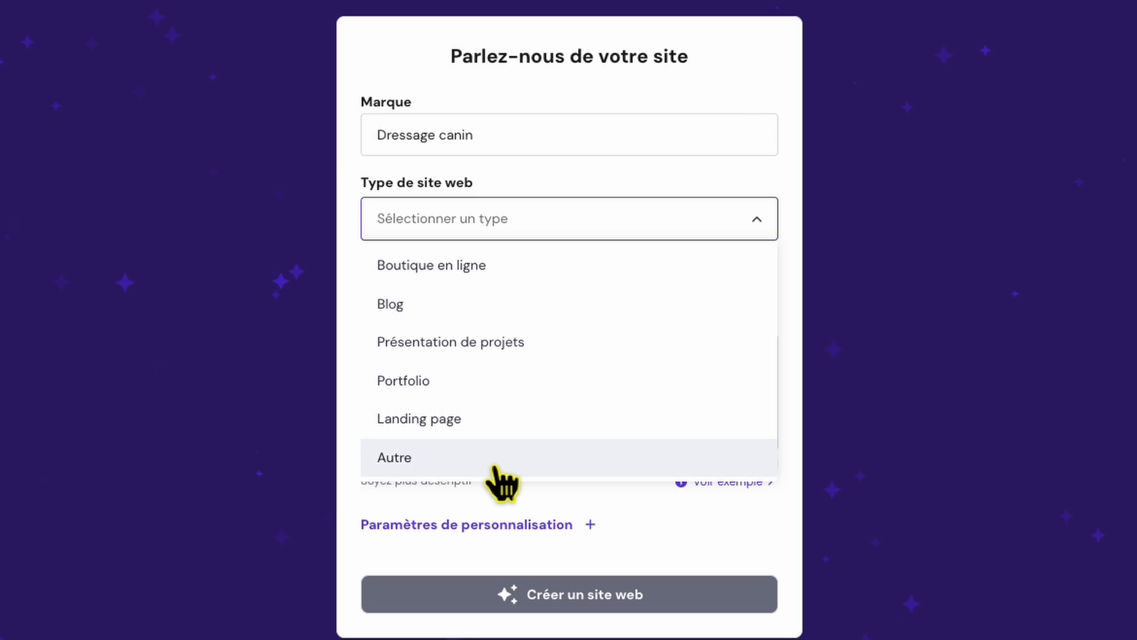
click(551, 419)
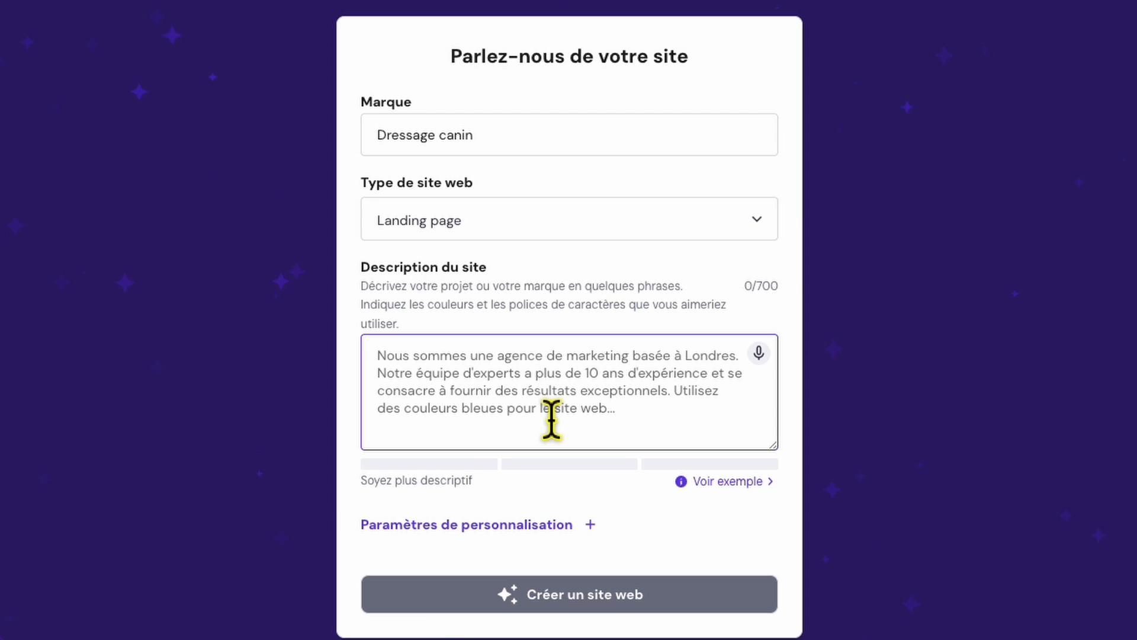
Describe the site in French as a single page selling an illustrated ebook on training a dog in 15 minutes a day, and generate it
text(page unique pour vendre un ebook destiné à l'éducation canine. le thématique est comme t dresser son chien en seulement 15 minutes par jour grâce à des exercices que chacun peut faire faire à son animal de compagnie. Grâce au livre richement illustré, vous pourrez éduquer votre chien.)
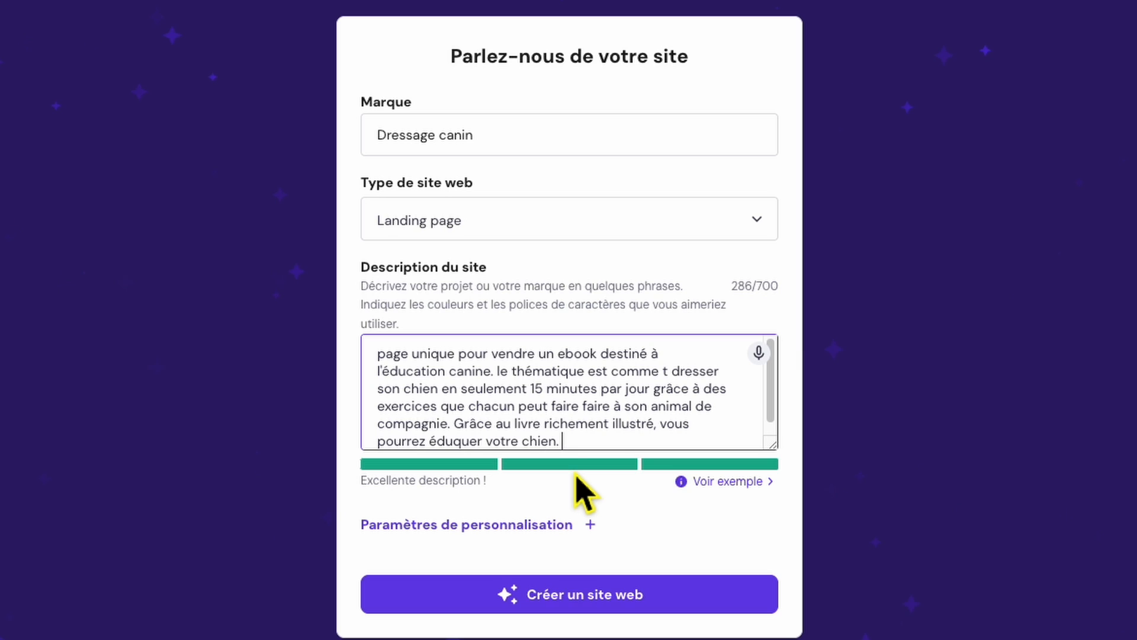
click(663, 372)
key(BackSpace)
text(n)
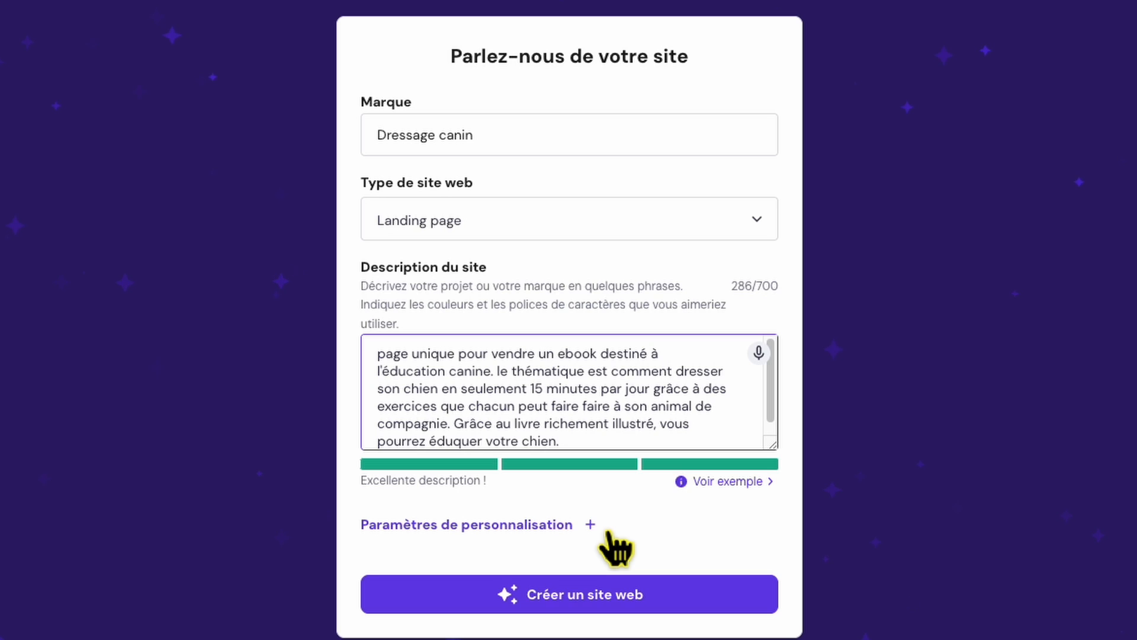
click(609, 533)
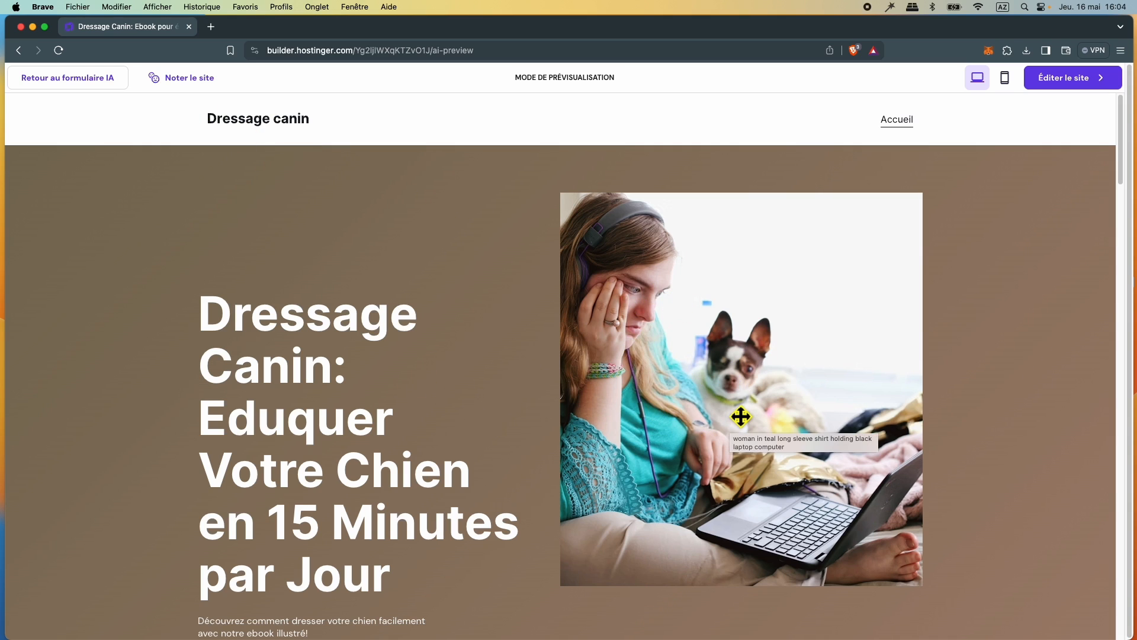
Examine the generated page's hero, ebook, review, article, contact form and footer sections, and switch to the mobile preview
scroll(230, 403, down, 5)
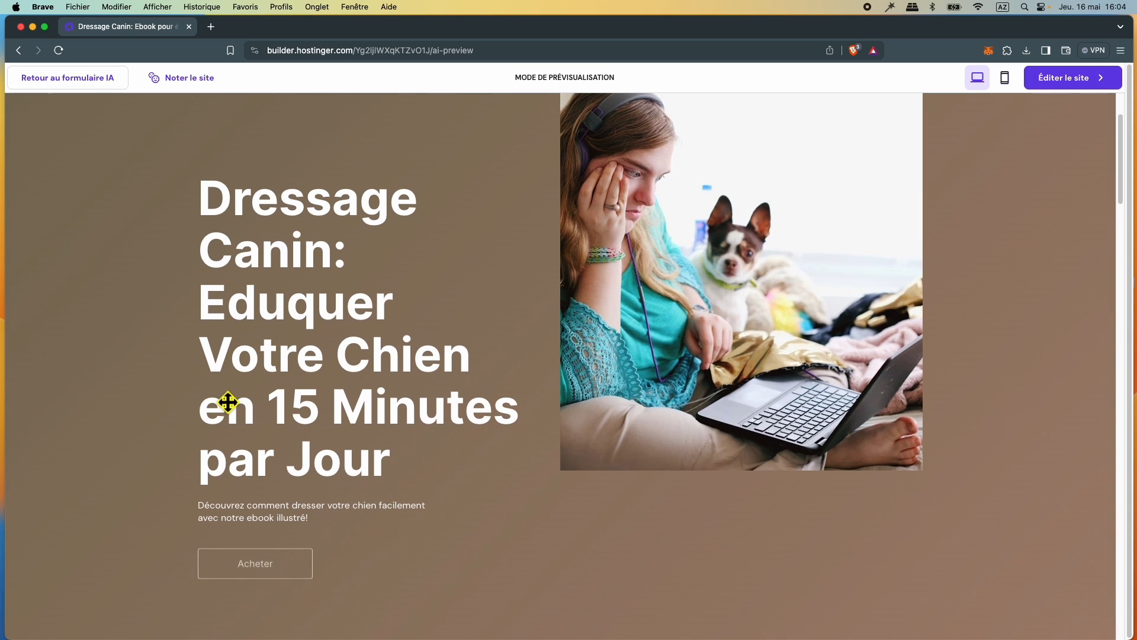
scroll(529, 453, down, 7)
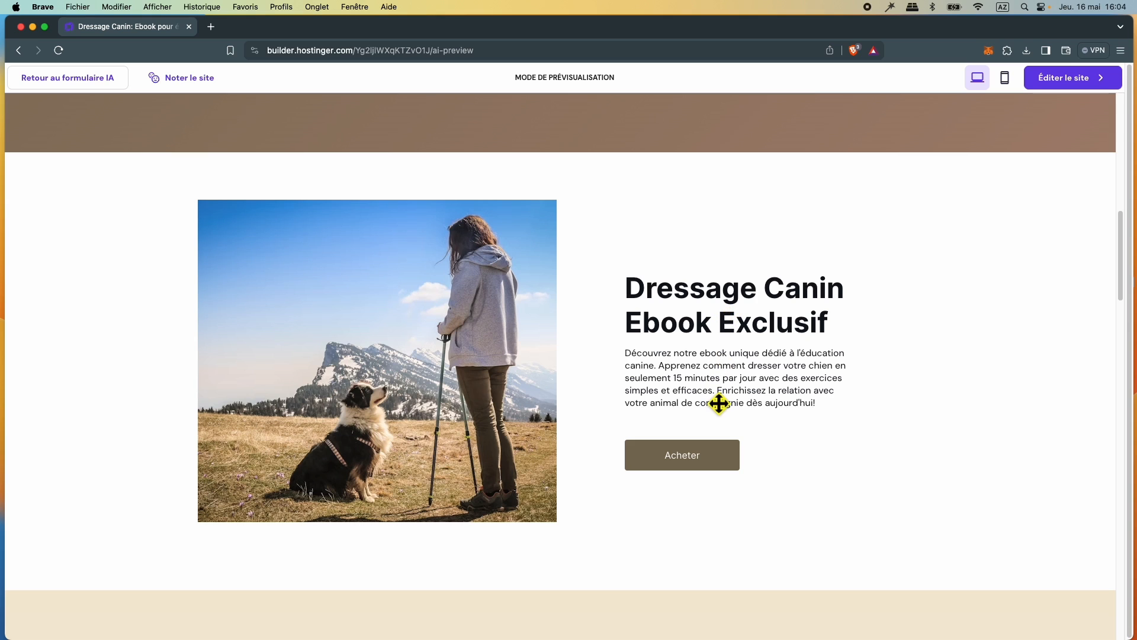
scroll(863, 510, down, 7)
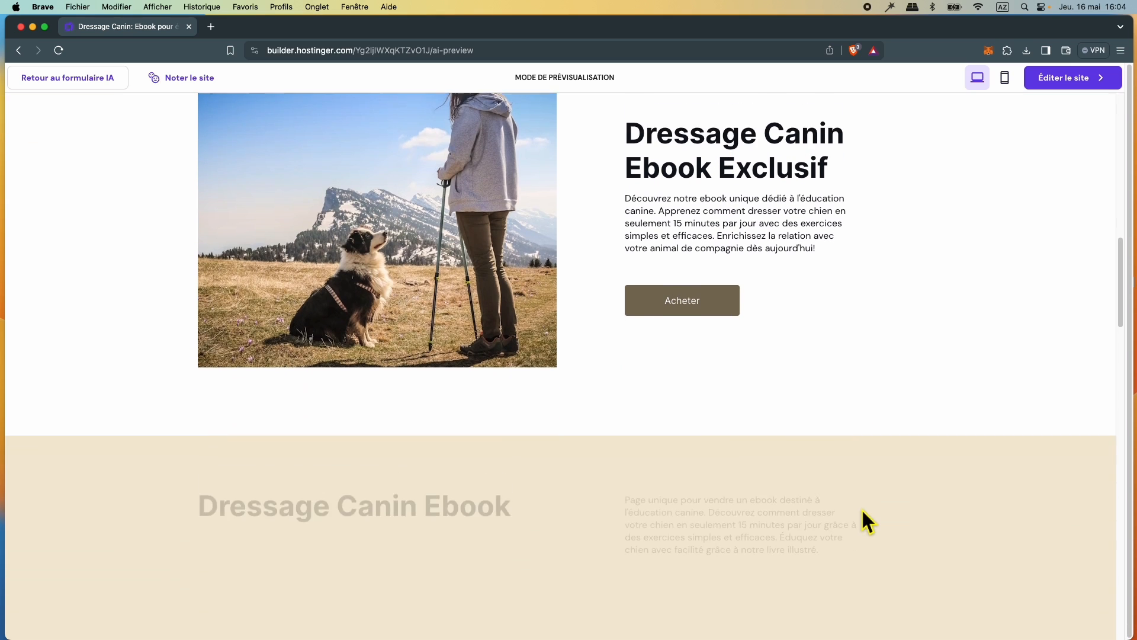
scroll(859, 509, down, 2)
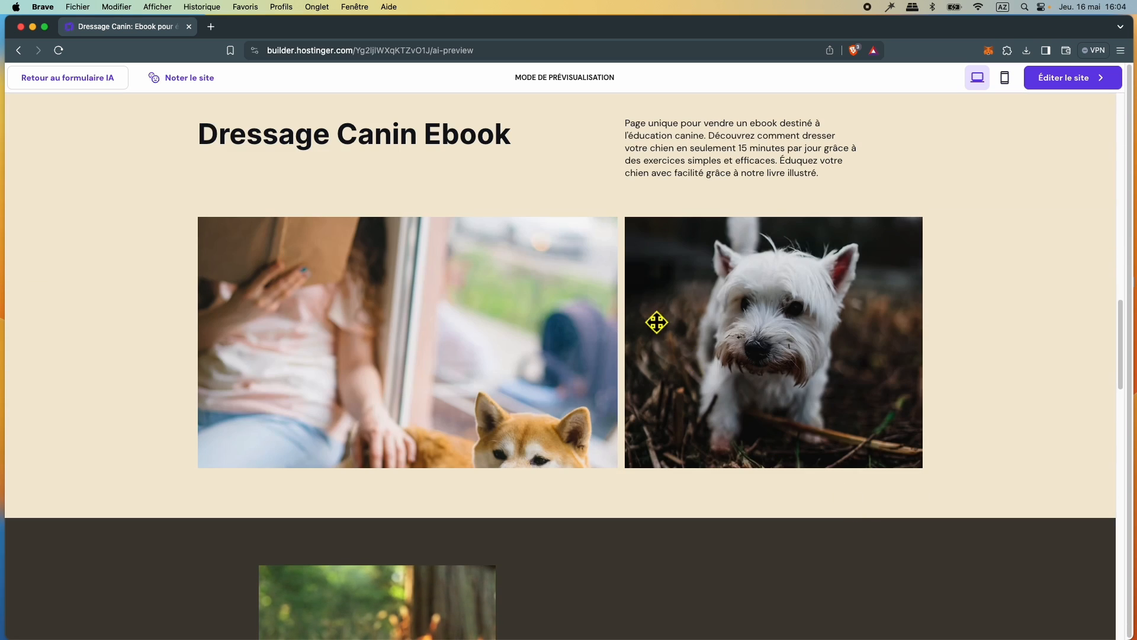
scroll(648, 391, down, 7)
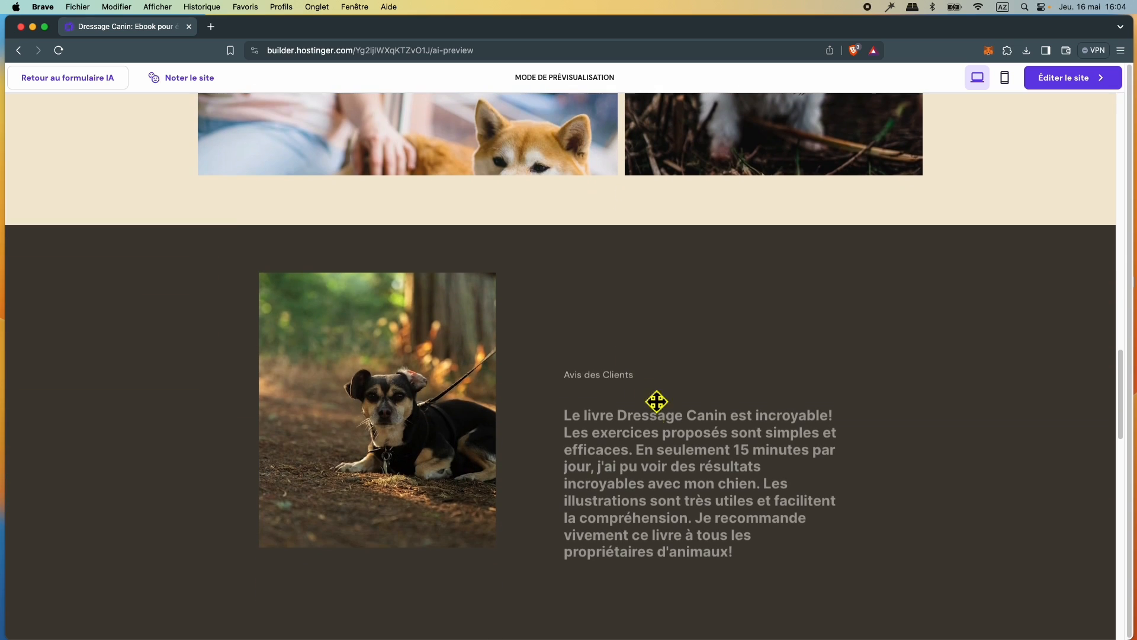
scroll(658, 404, down, 7)
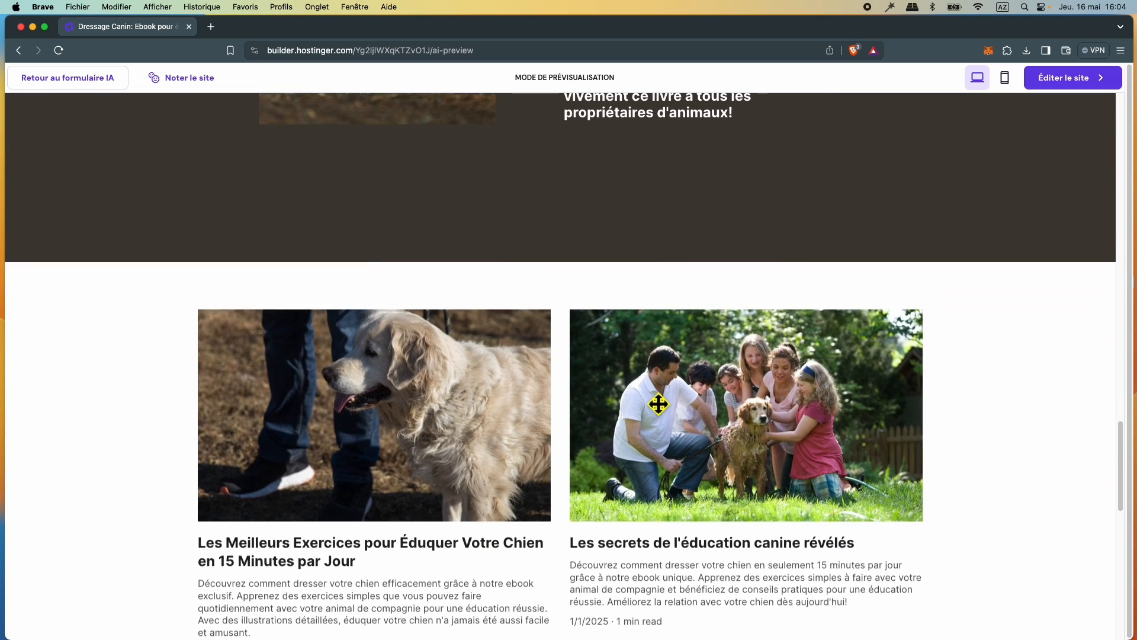
scroll(594, 426, up, 2)
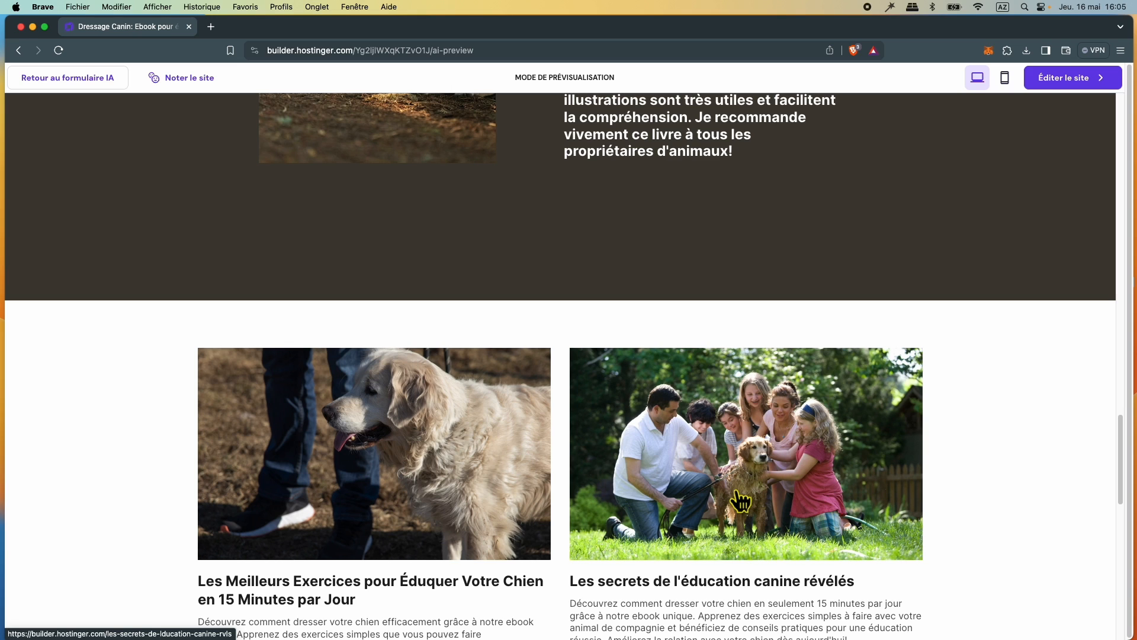
scroll(737, 499, down, 4)
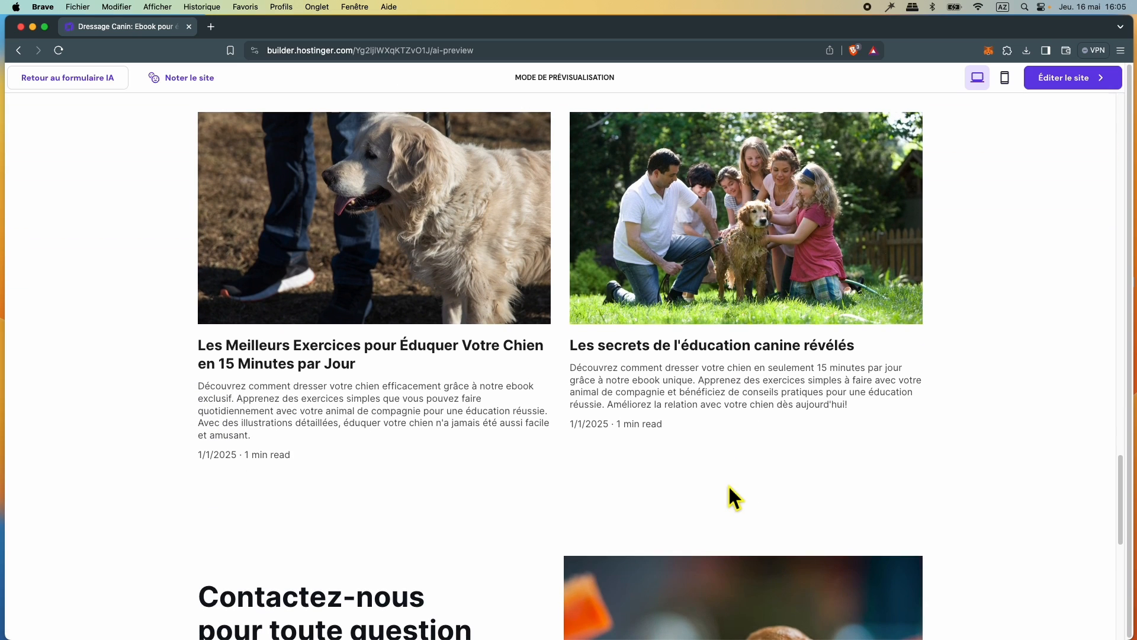
scroll(730, 489, down, 2)
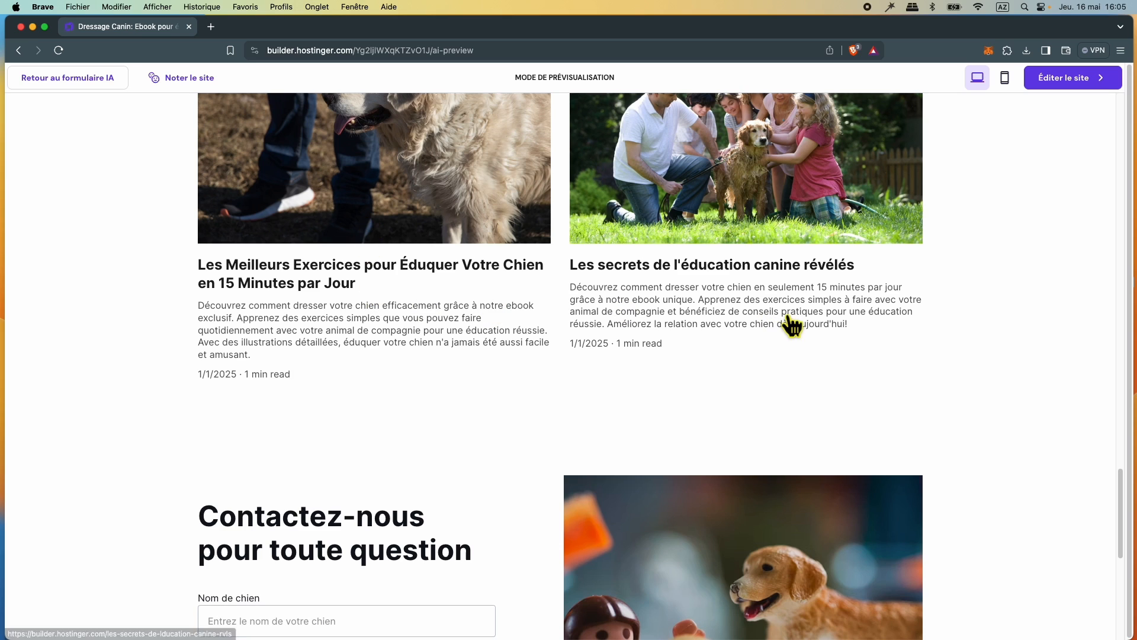
scroll(561, 426, down, 5)
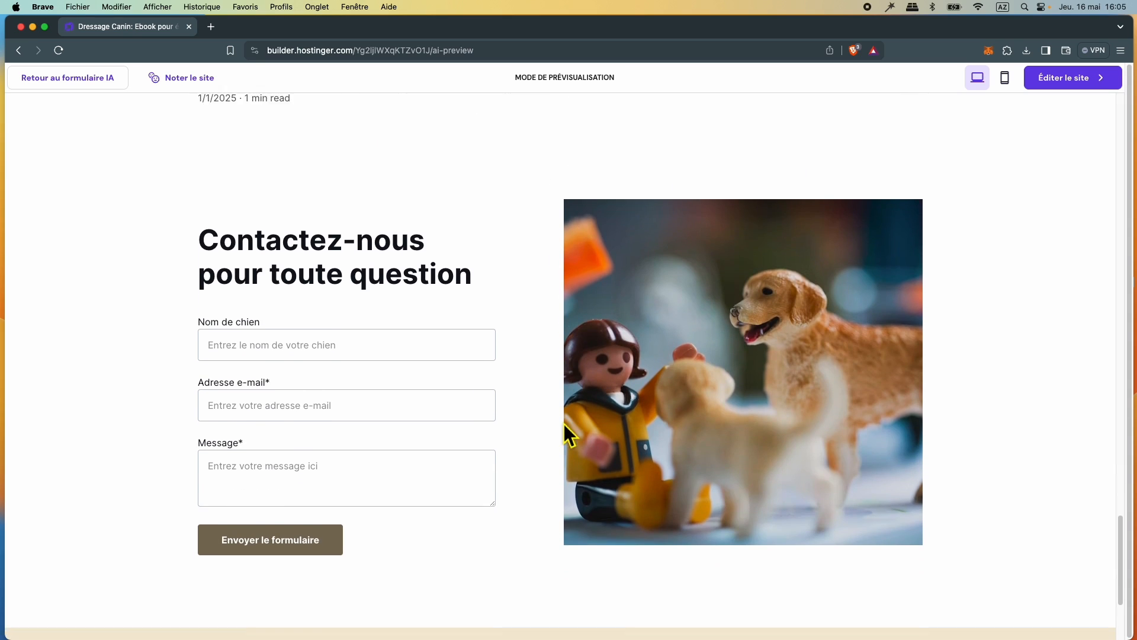
scroll(563, 422, down, 4)
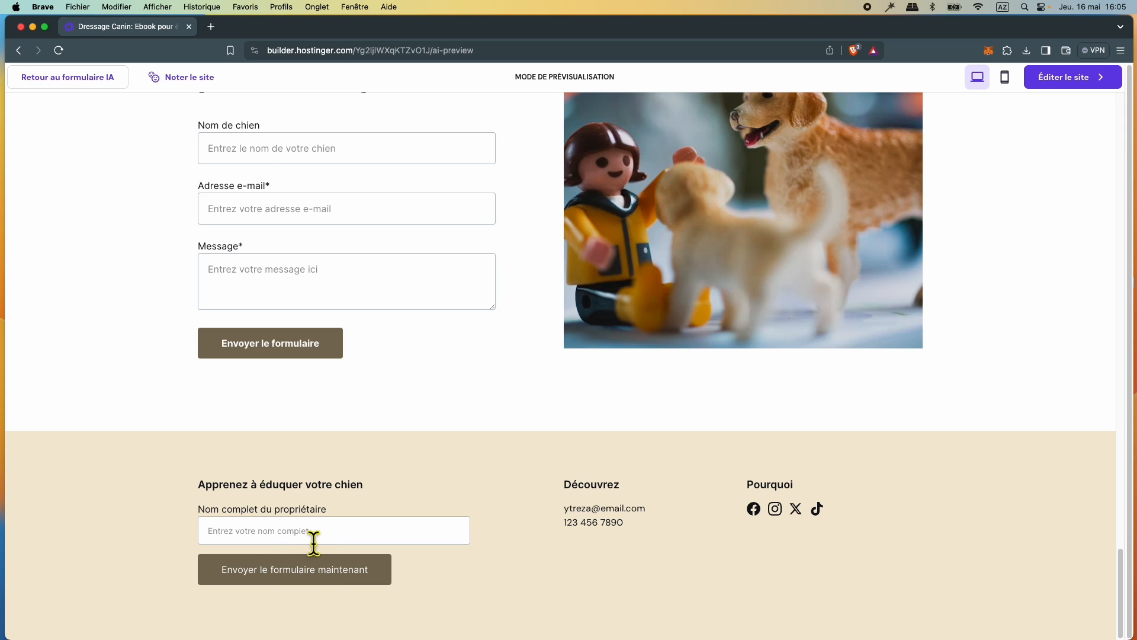
scroll(534, 461, up, 15)
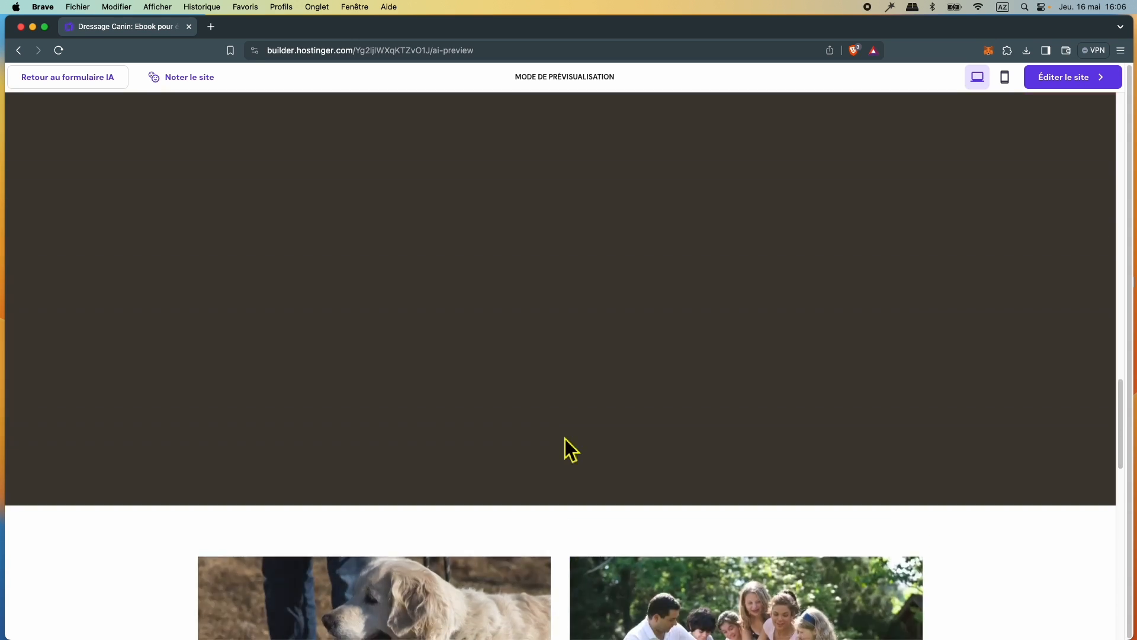
scroll(569, 438, up, 10)
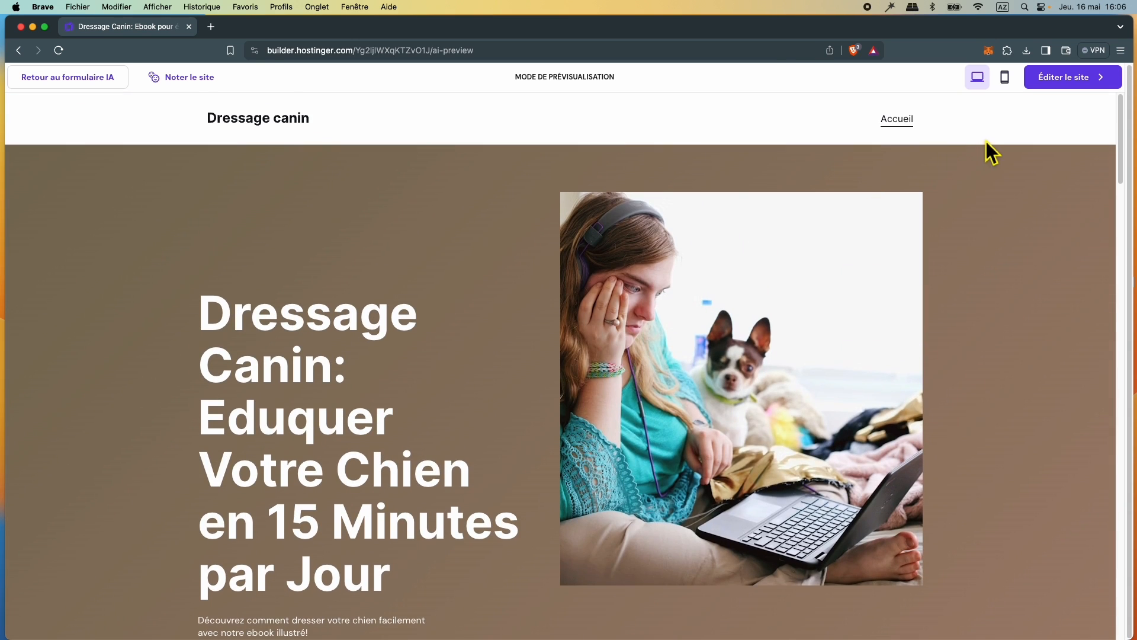
click(1014, 92)
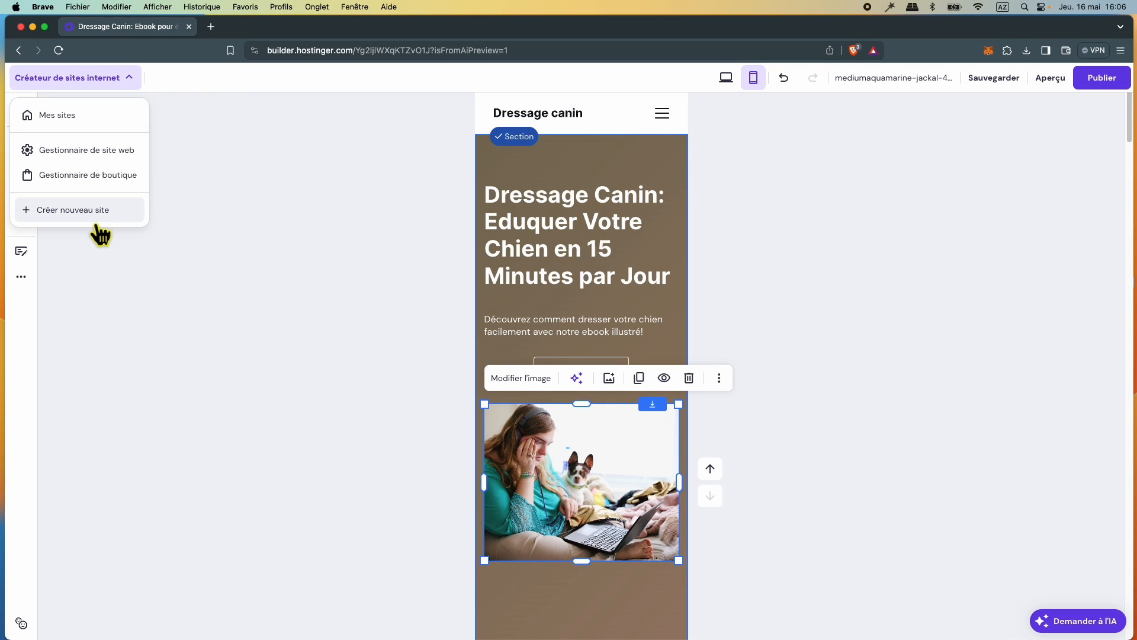
Start another new site with the AI builder and correct "sectionsn" to "sections;" in its site description
click(93, 221)
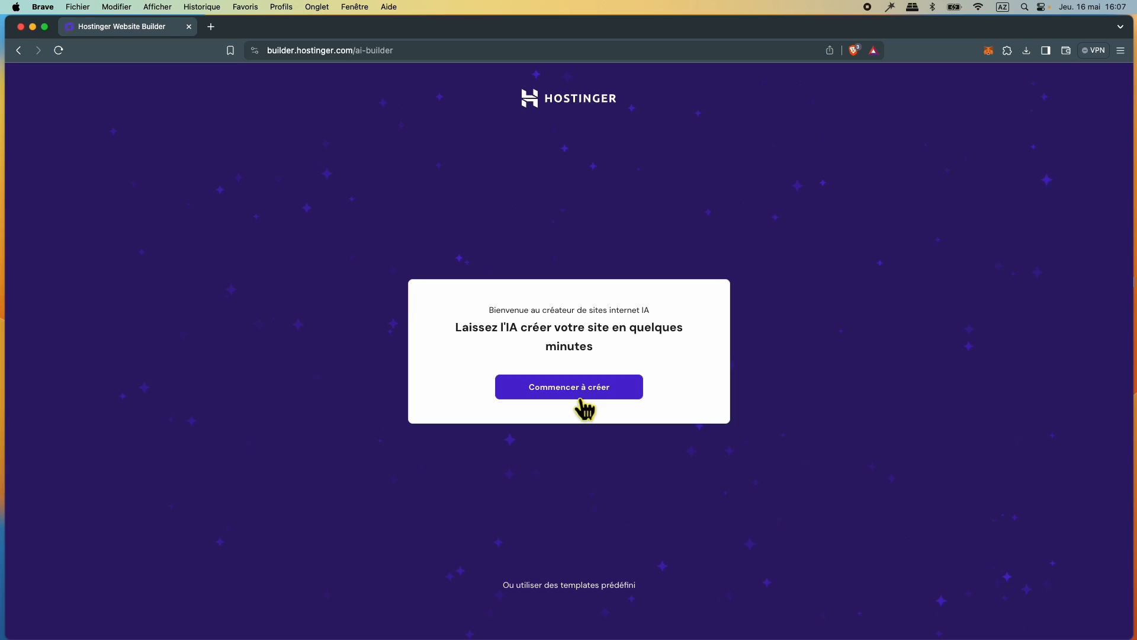
click(581, 397)
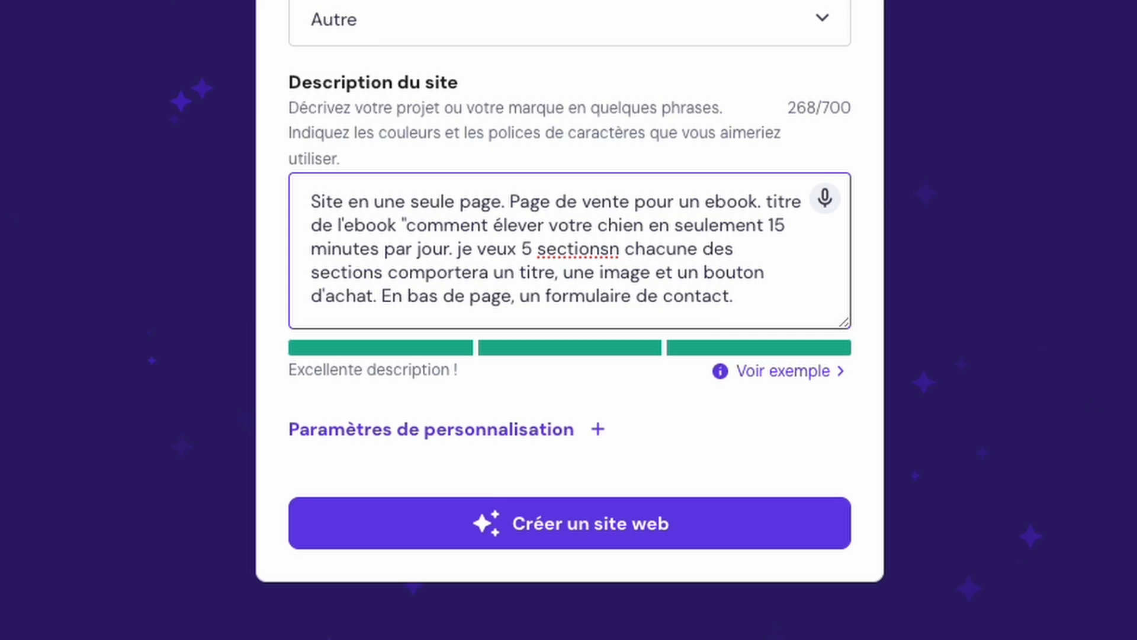
click(620, 249)
key(BackSpace)
text(;)
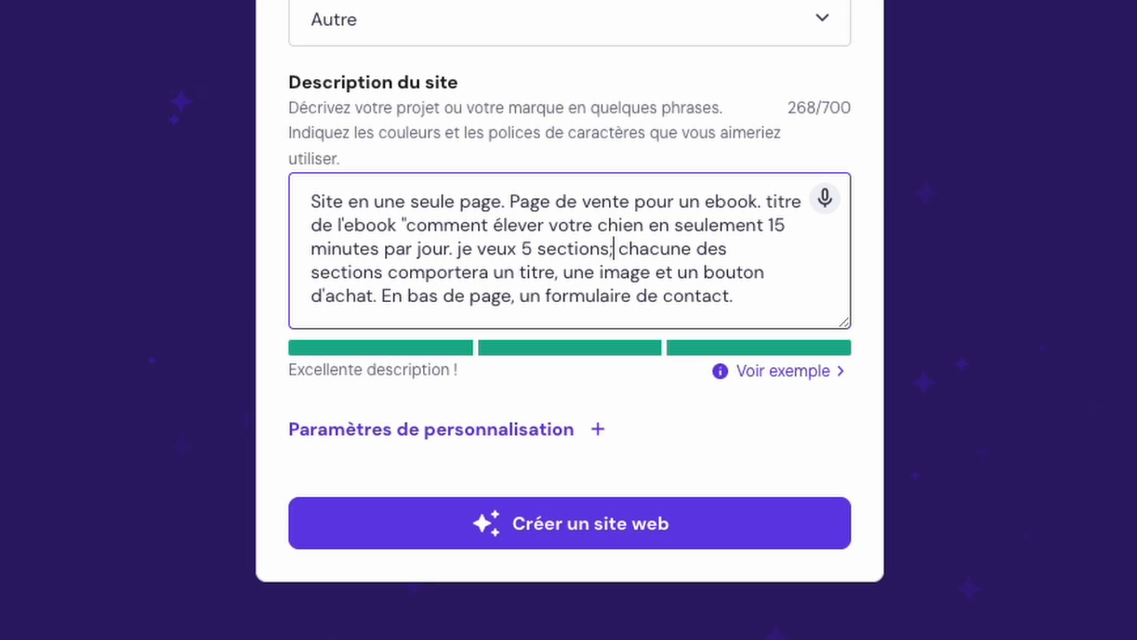
Generate the site with the "Surprenez-moi" style and examine the resulting page from the hero to the contact form and footer
click(504, 429)
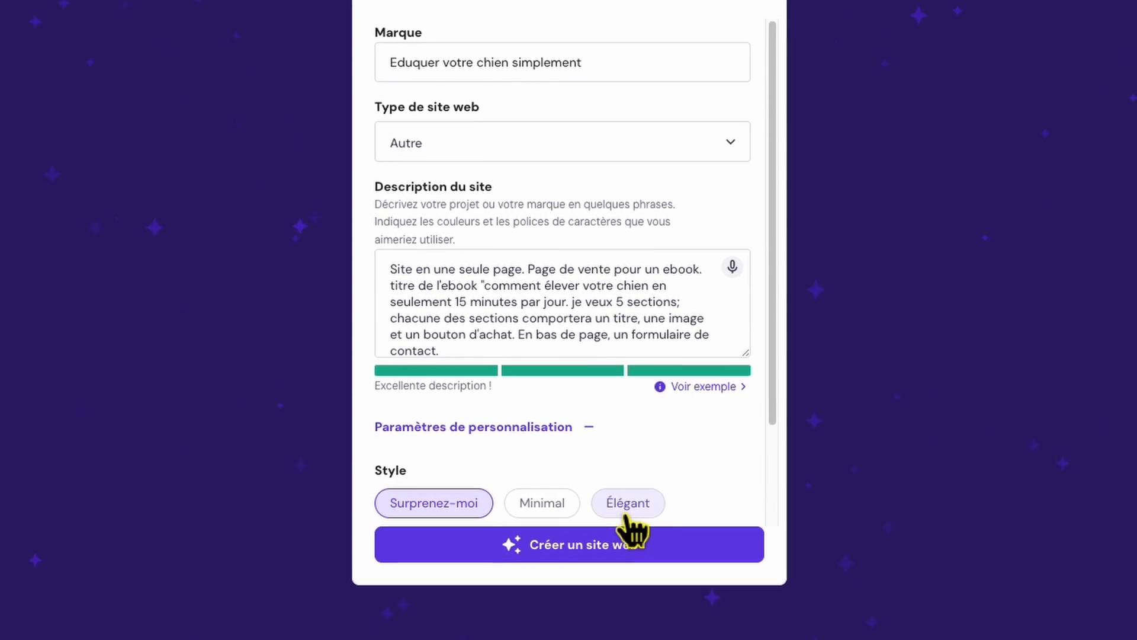
click(525, 546)
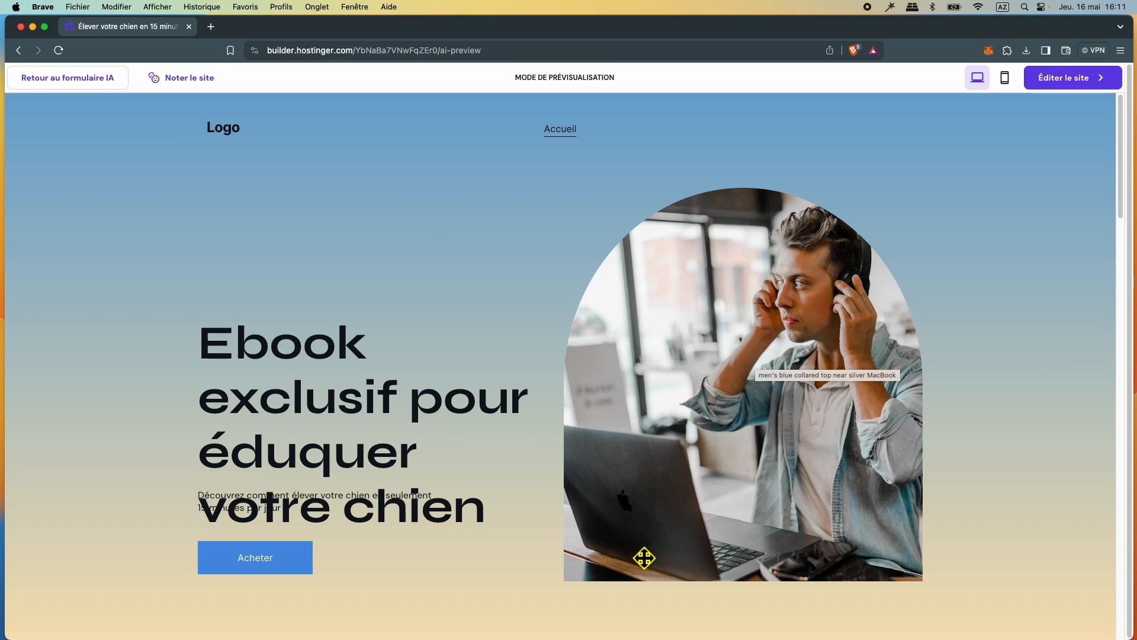
scroll(812, 474, down, 1)
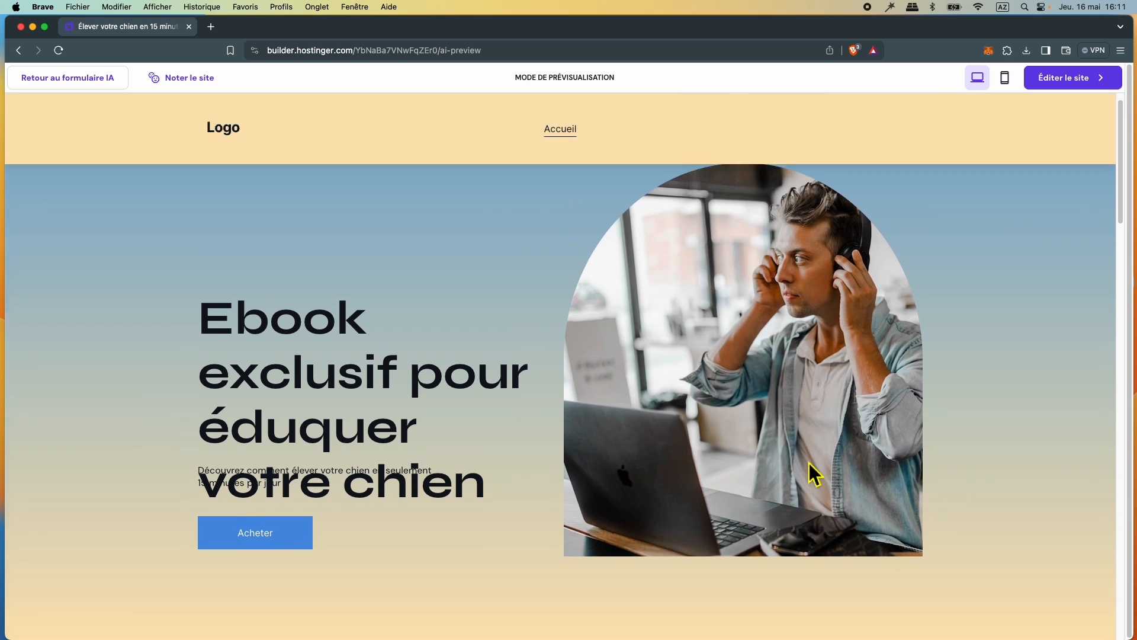
scroll(809, 464, down, 10)
scroll(809, 463, down, 10)
scroll(810, 464, down, 10)
scroll(816, 469, down, 5)
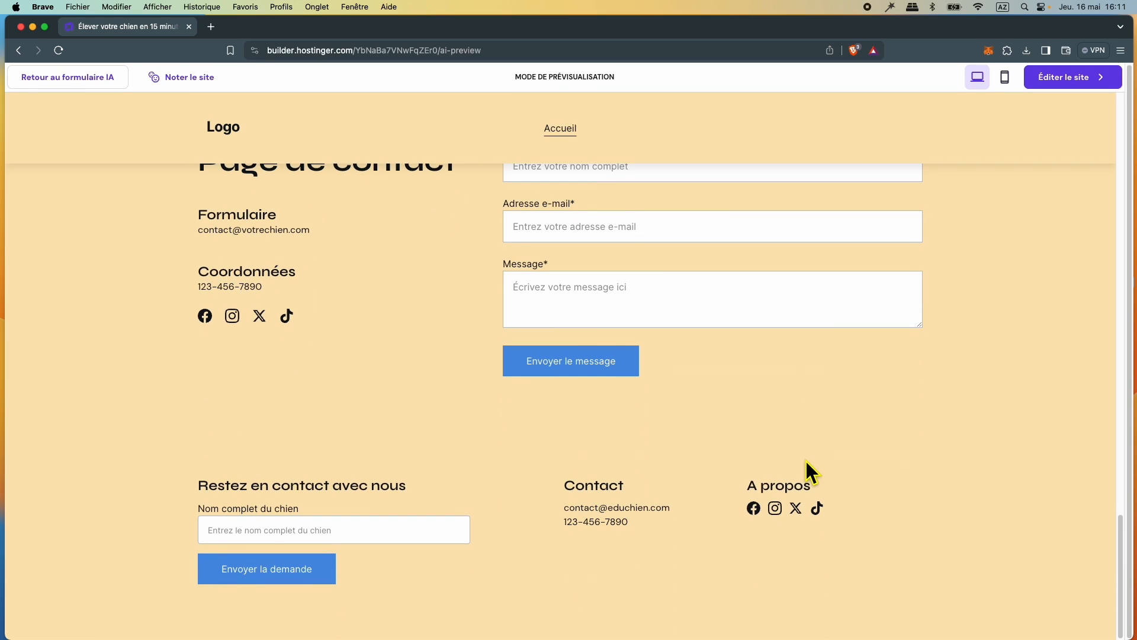
key(Home)
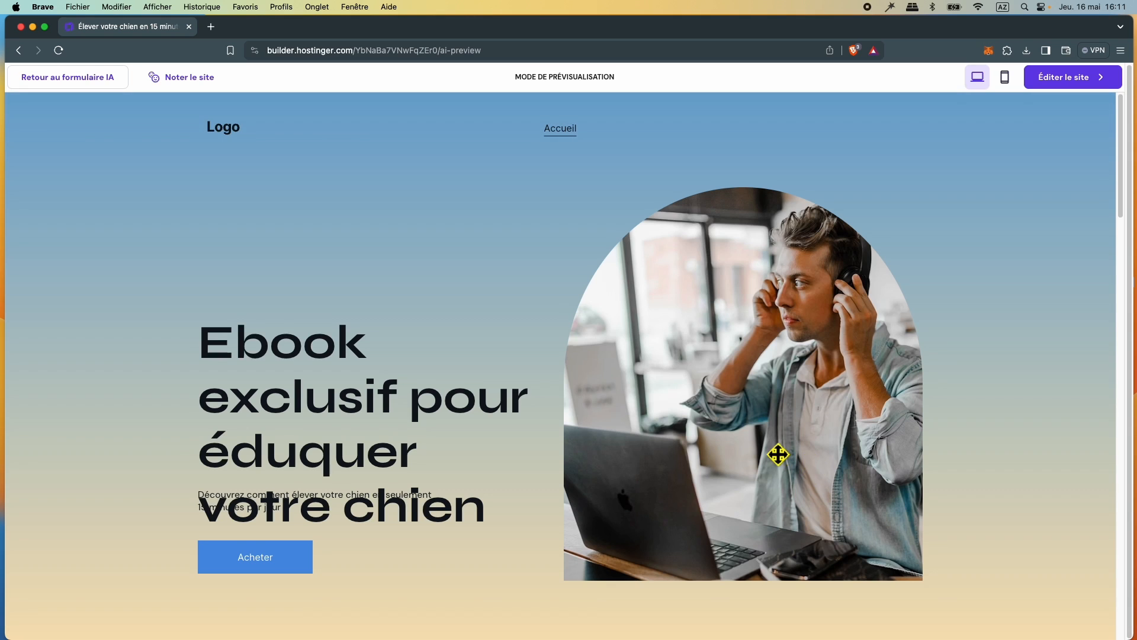
Edit the generated site and move the hero heading, image, subtitle and "Acheter" button up so the texts no longer overlap
drag(319, 404, 280, 317)
drag(741, 436, 744, 408)
drag(261, 515, 266, 476)
drag(288, 563, 343, 543)
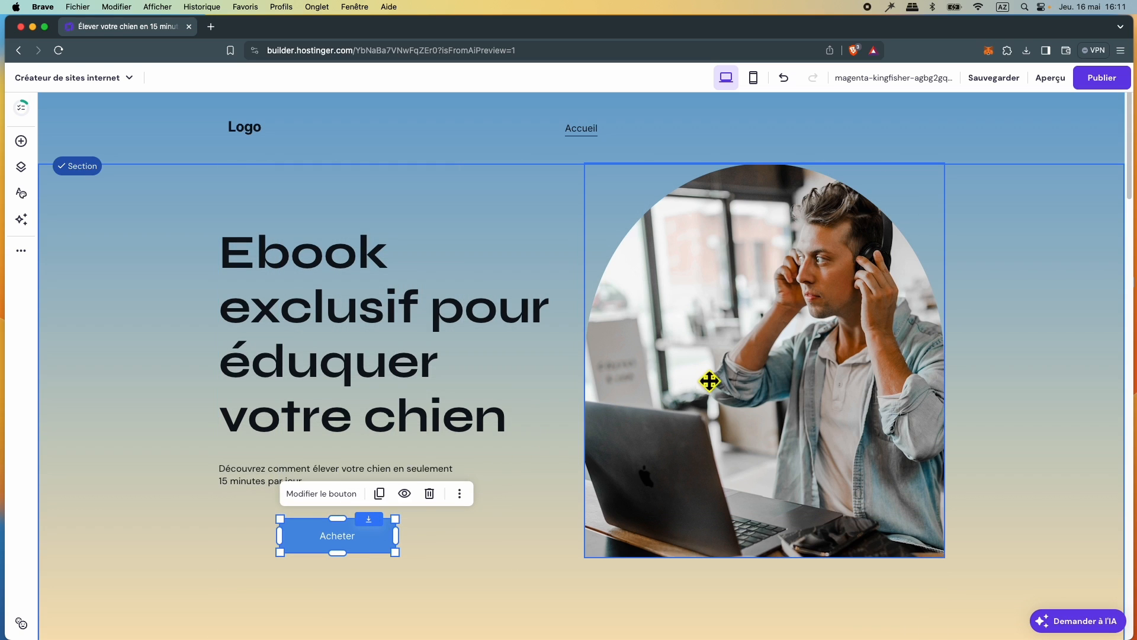
Replace the hero image with the uploaded file "Comment éduquer son chien.webp"
click(716, 381)
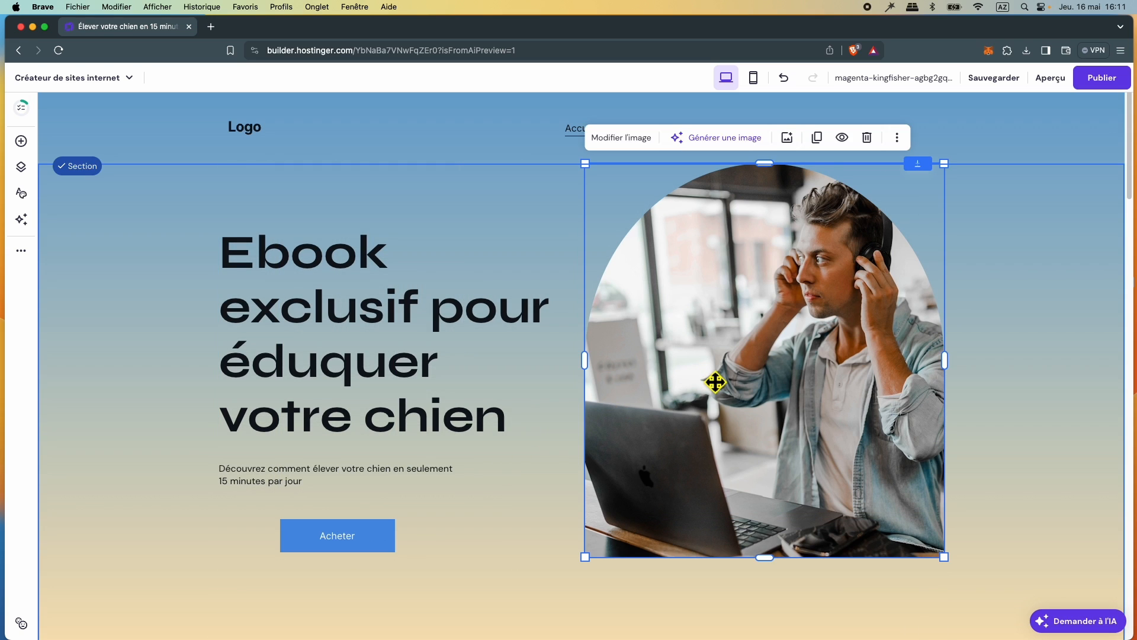
click(631, 137)
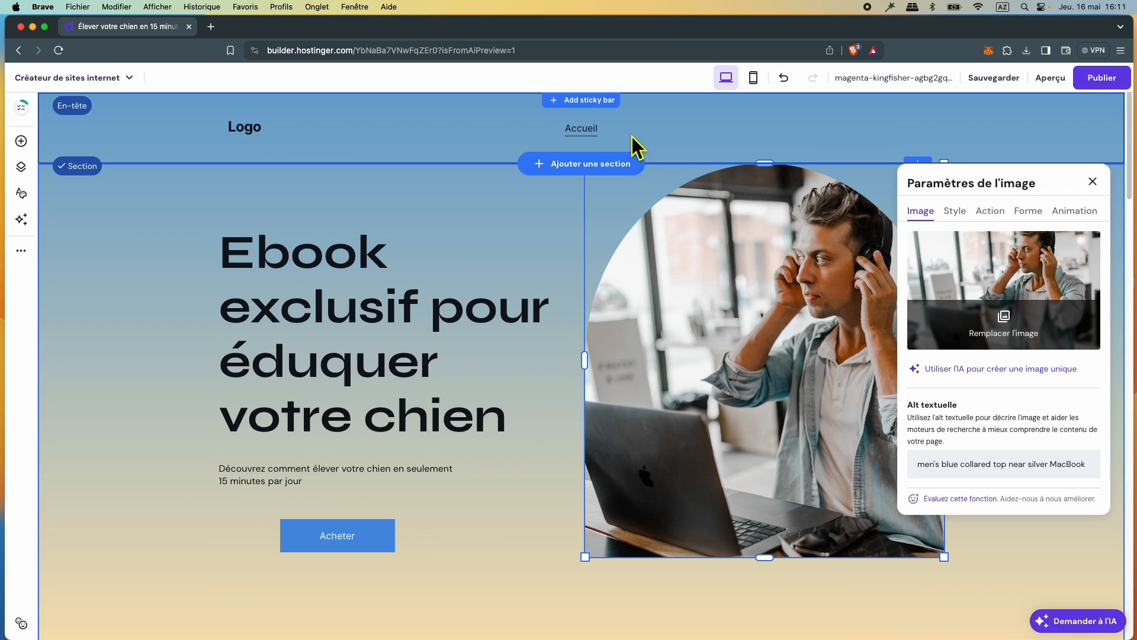
click(1034, 335)
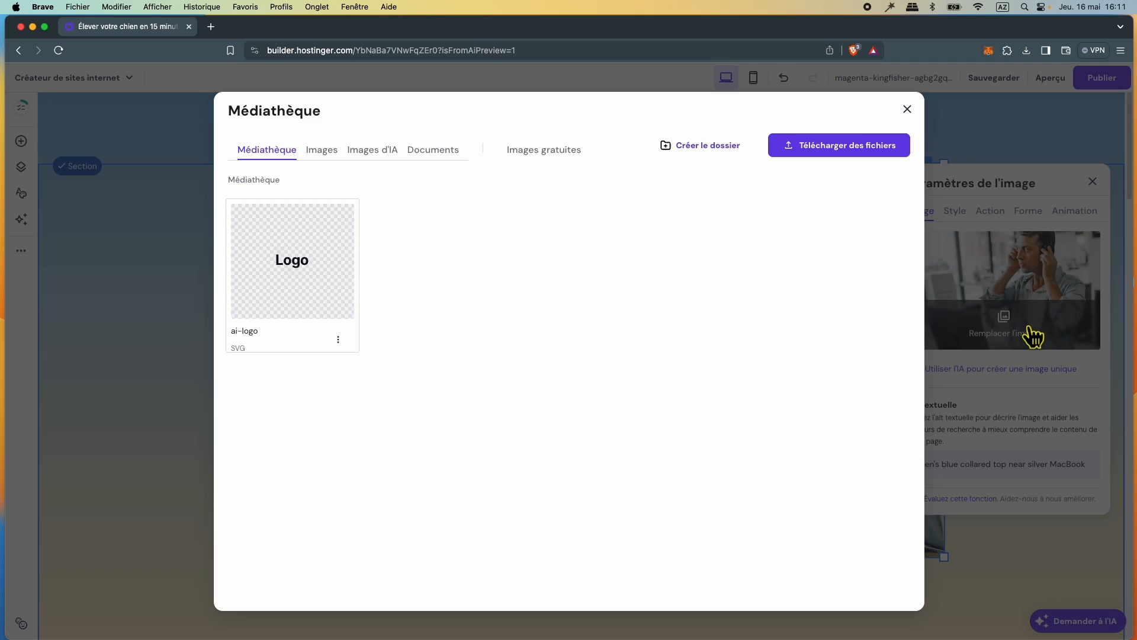
click(858, 151)
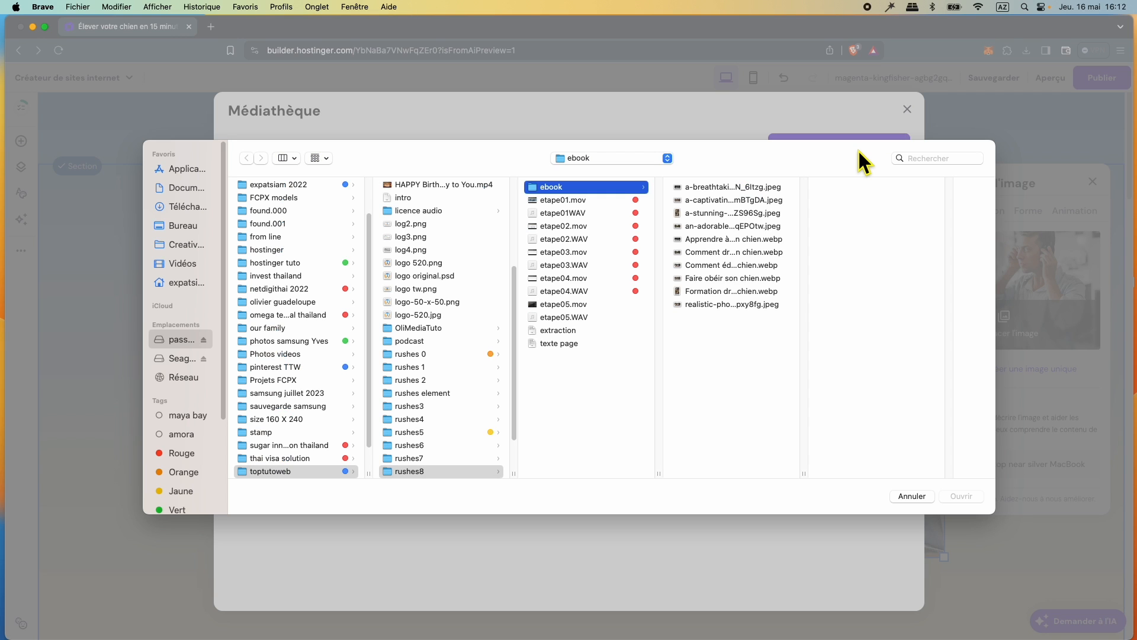
click(732, 267)
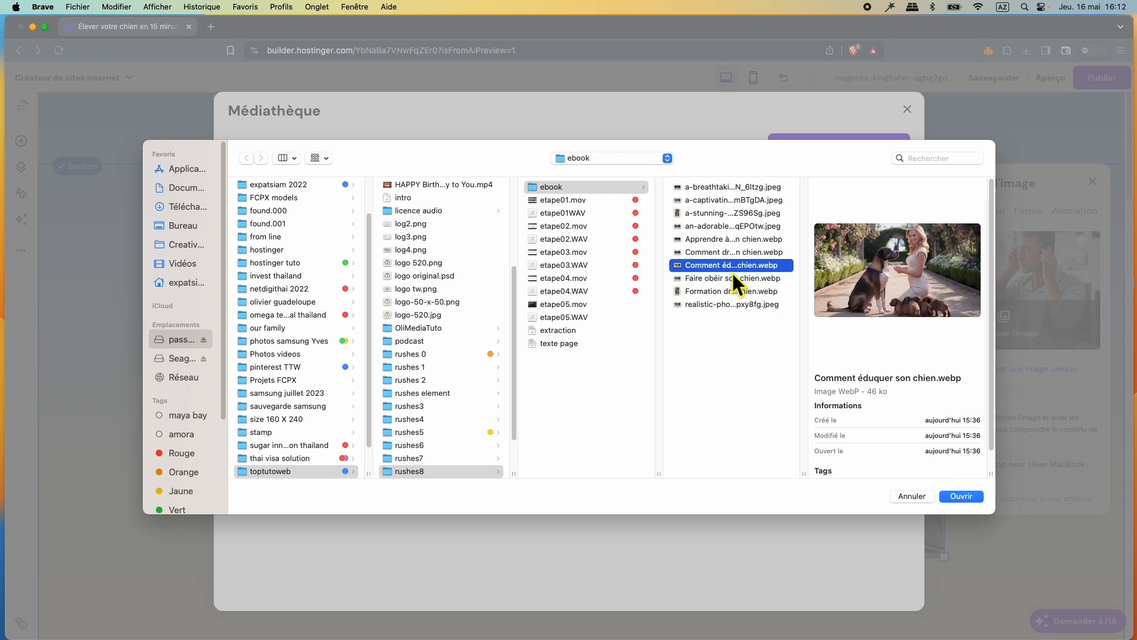
click(961, 497)
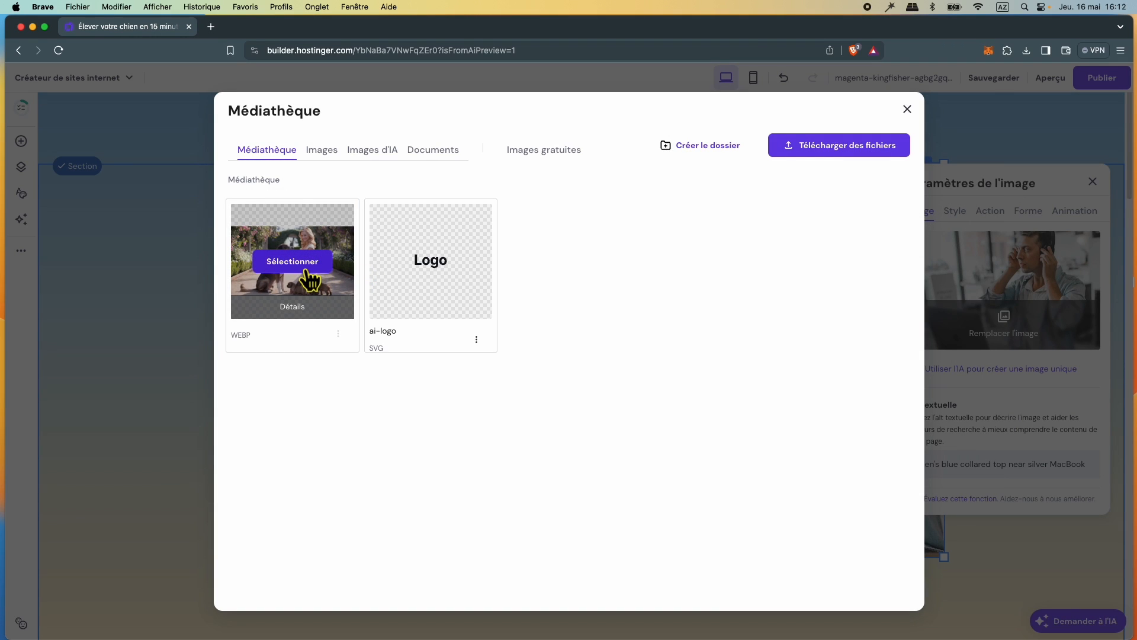
click(306, 262)
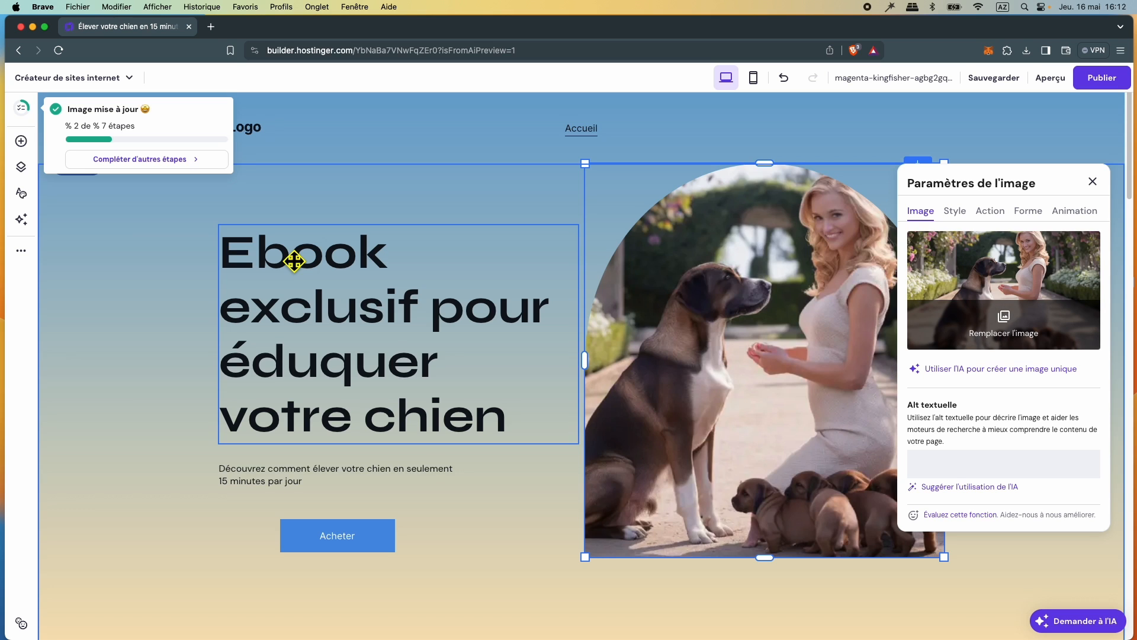
Reset the hero image's proportions and stretch its frame downward into a tall arch
drag(741, 295, 830, 322)
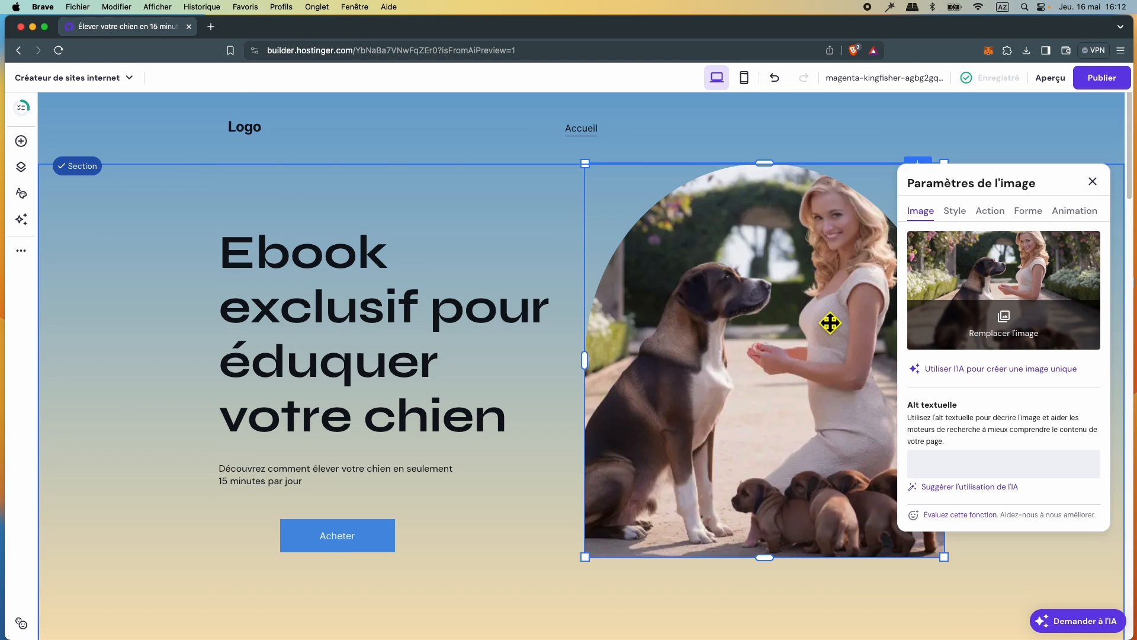
click(962, 220)
click(996, 243)
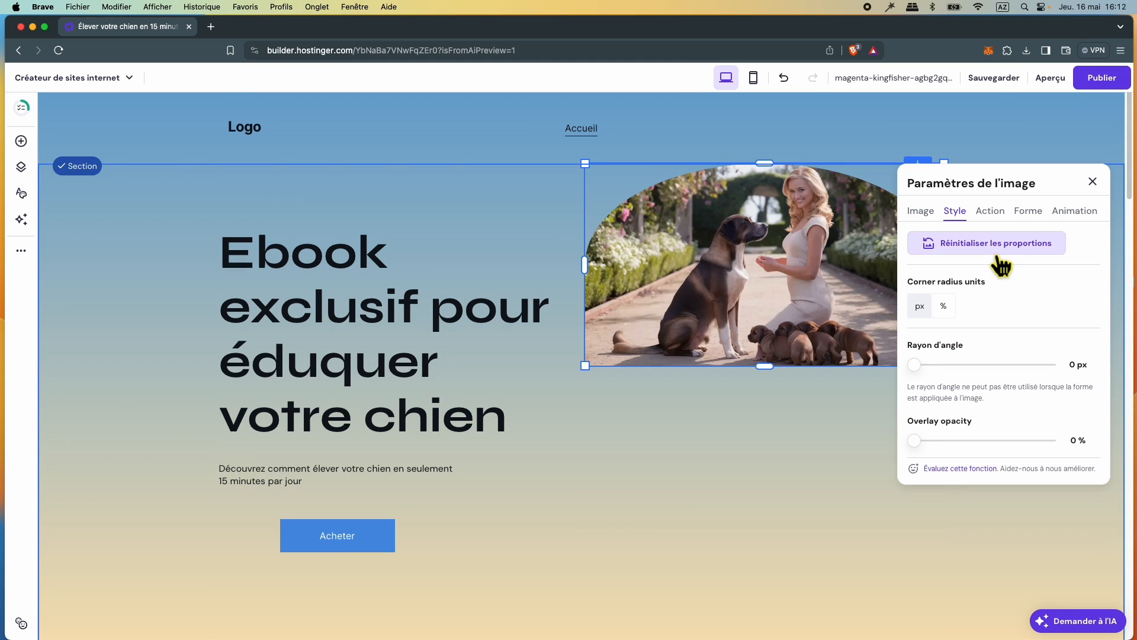
drag(765, 365, 763, 555)
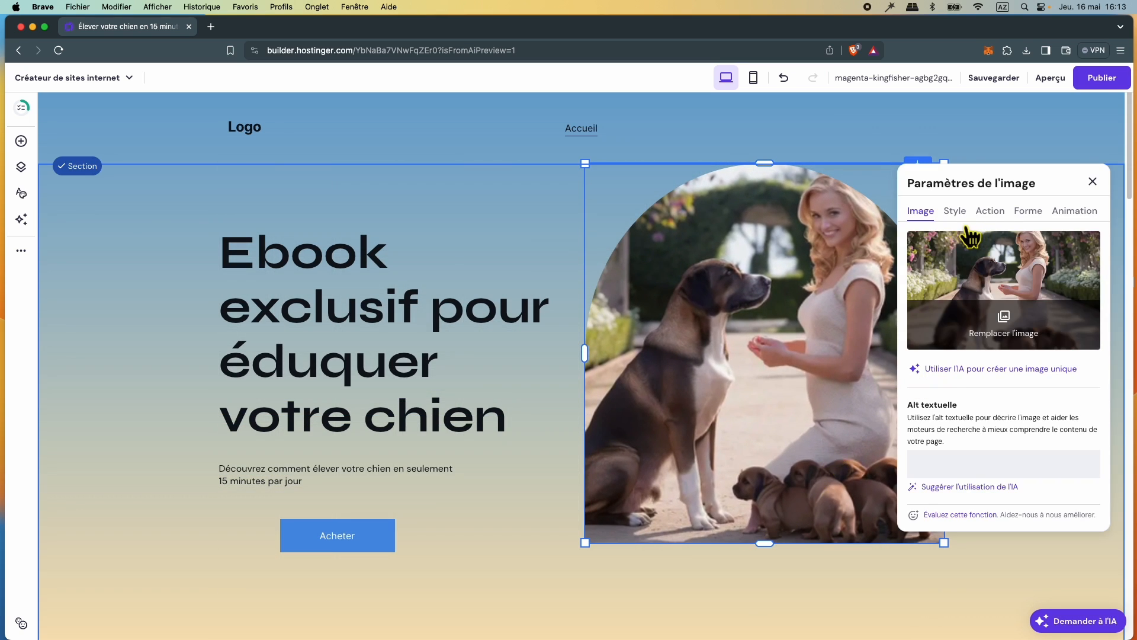
Start another new site using the predefined templates instead of the AI form
click(96, 78)
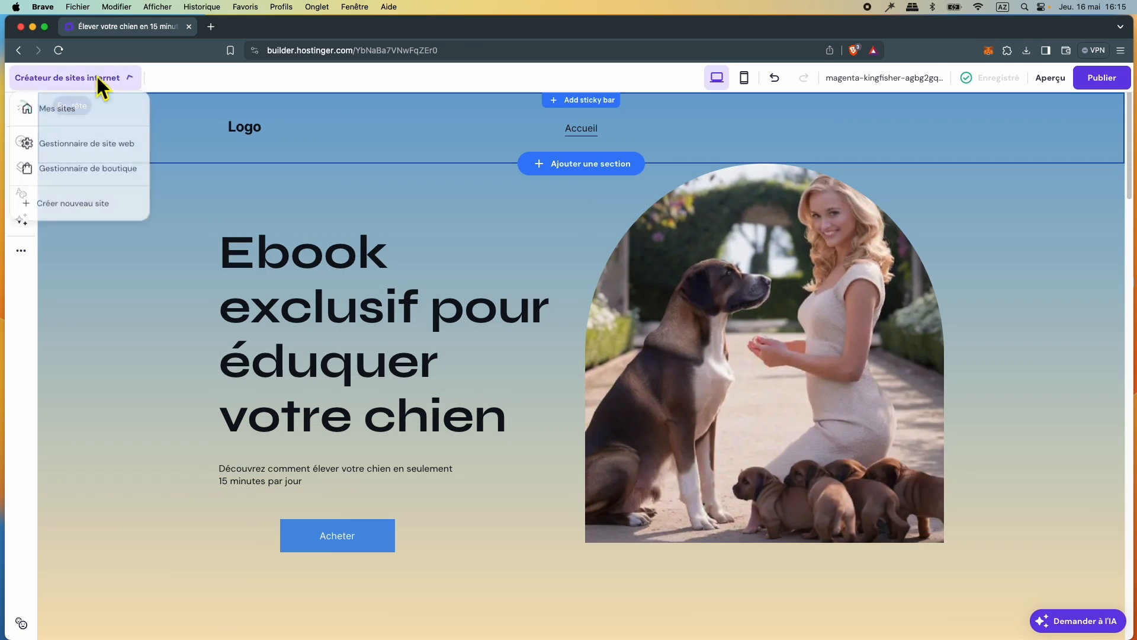
click(91, 216)
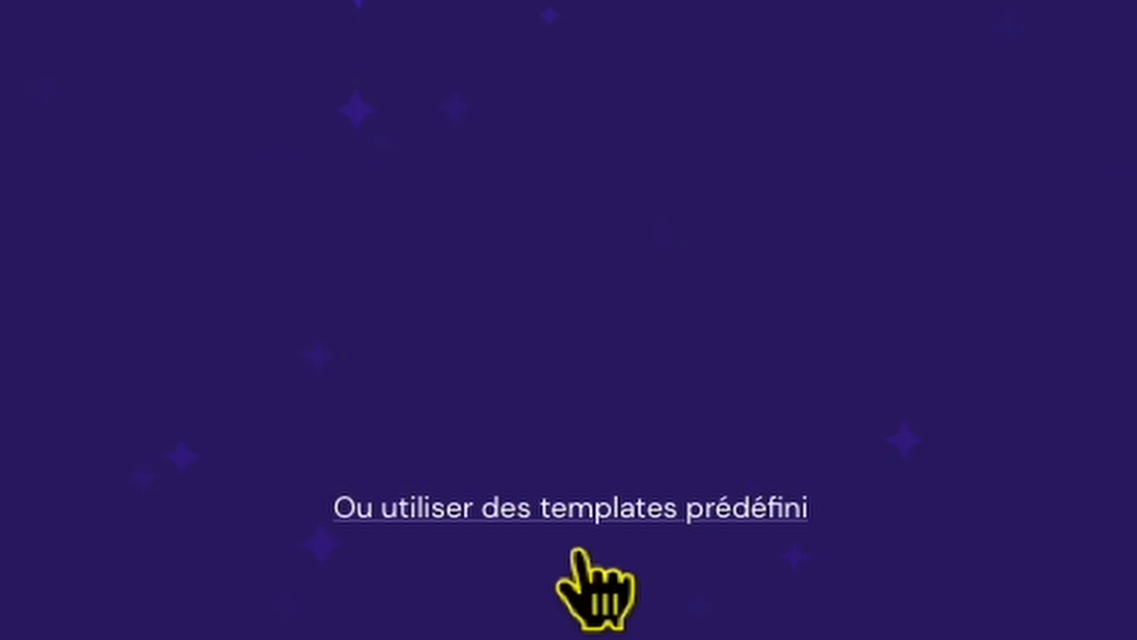
click(576, 550)
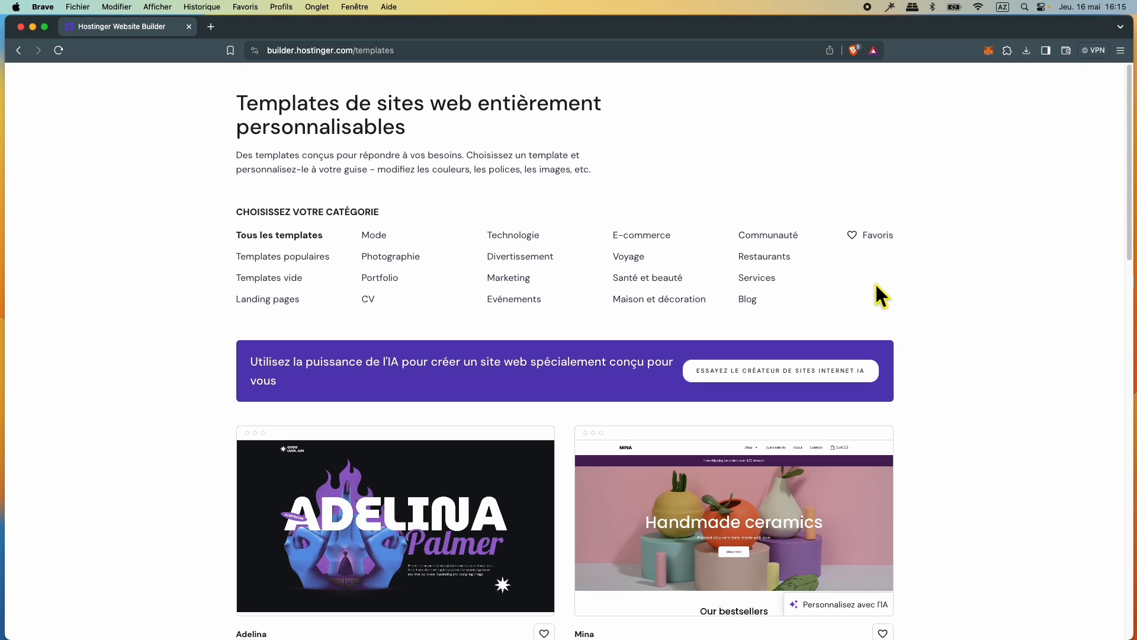
Browse the E-commerce template category, including its second page of templates
click(269, 299)
click(666, 242)
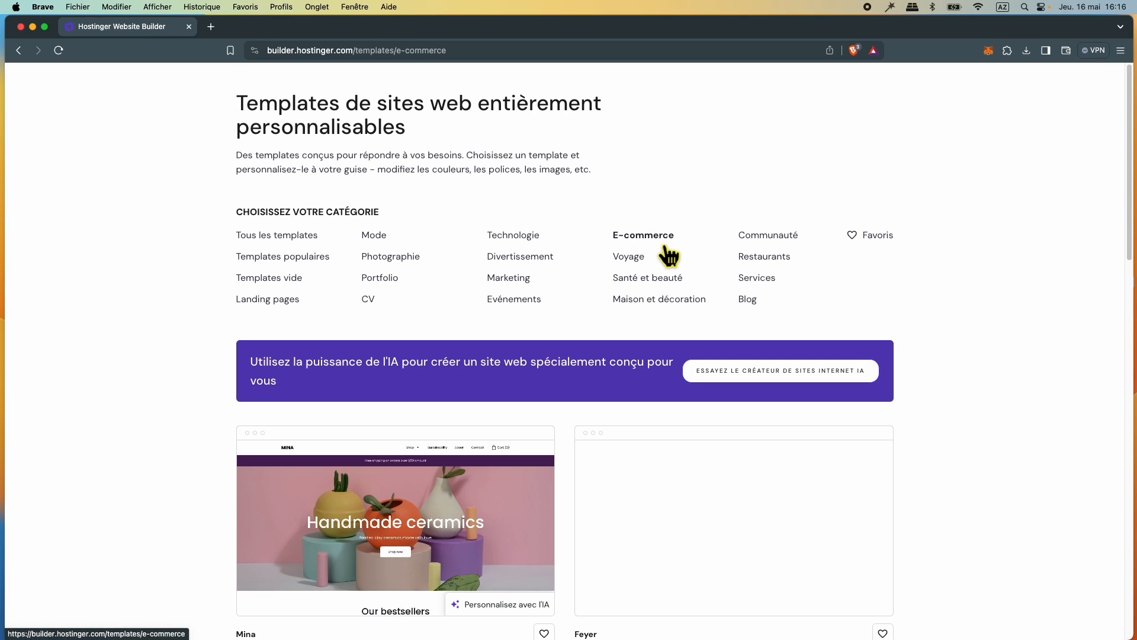
scroll(1029, 461, down, 12)
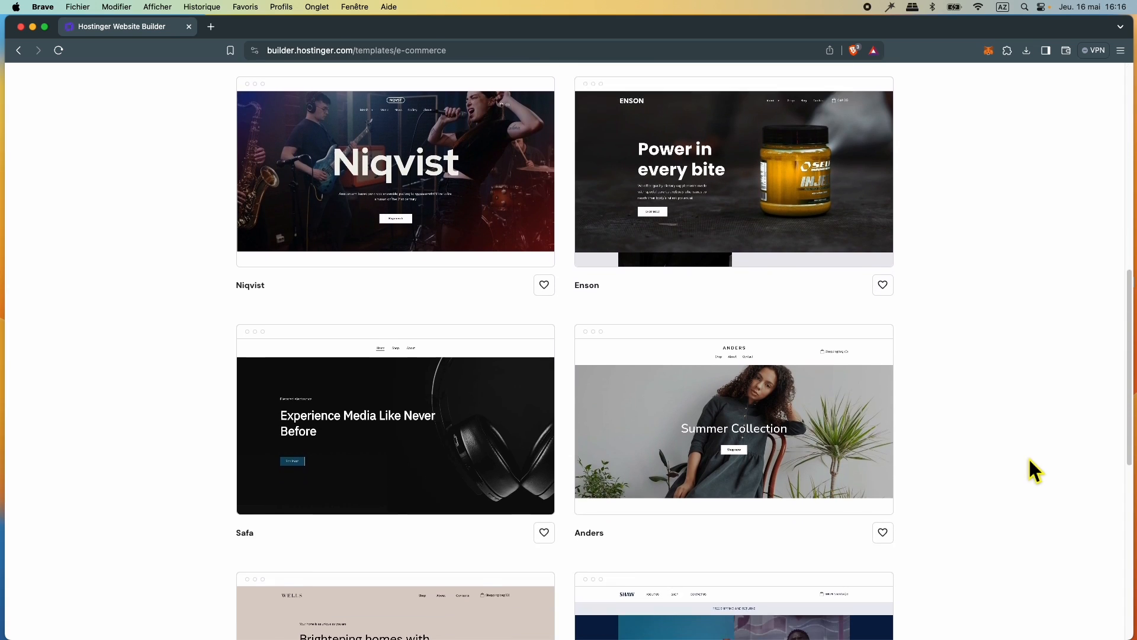
scroll(1029, 461, down, 10)
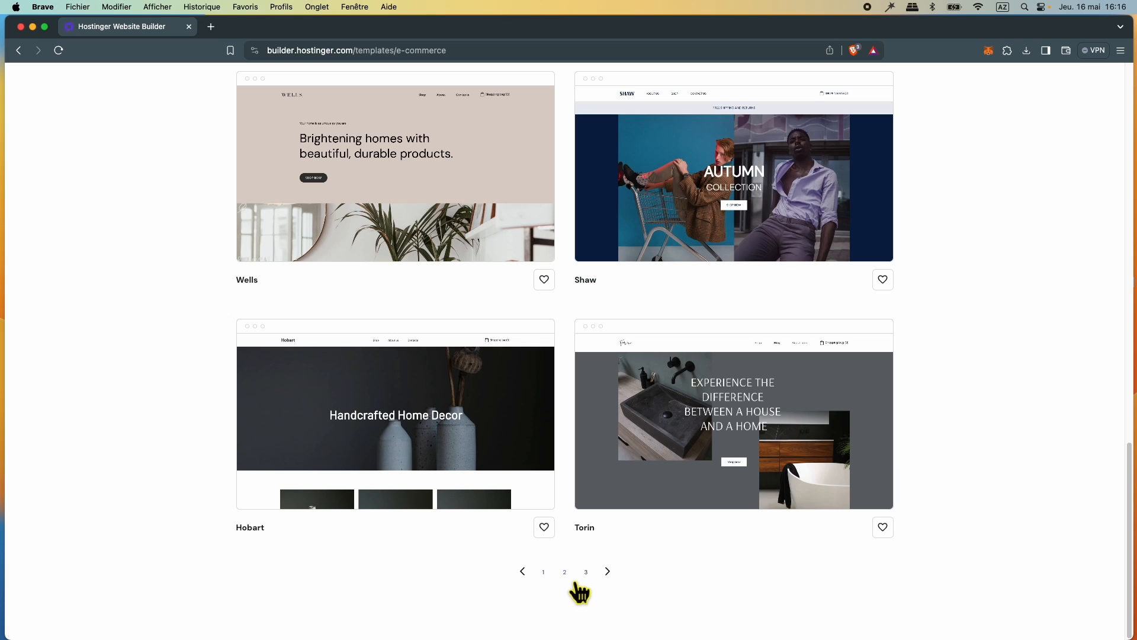
click(569, 573)
scroll(566, 574, down, 14)
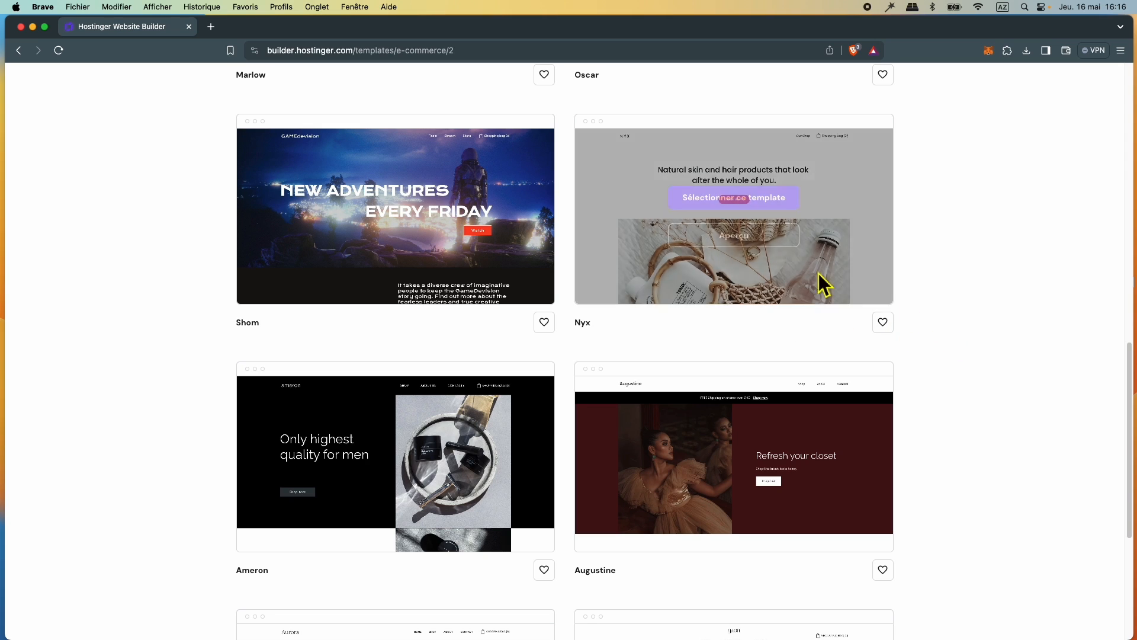
Preview the Nyx template down to its contact section and return to the template list
click(742, 242)
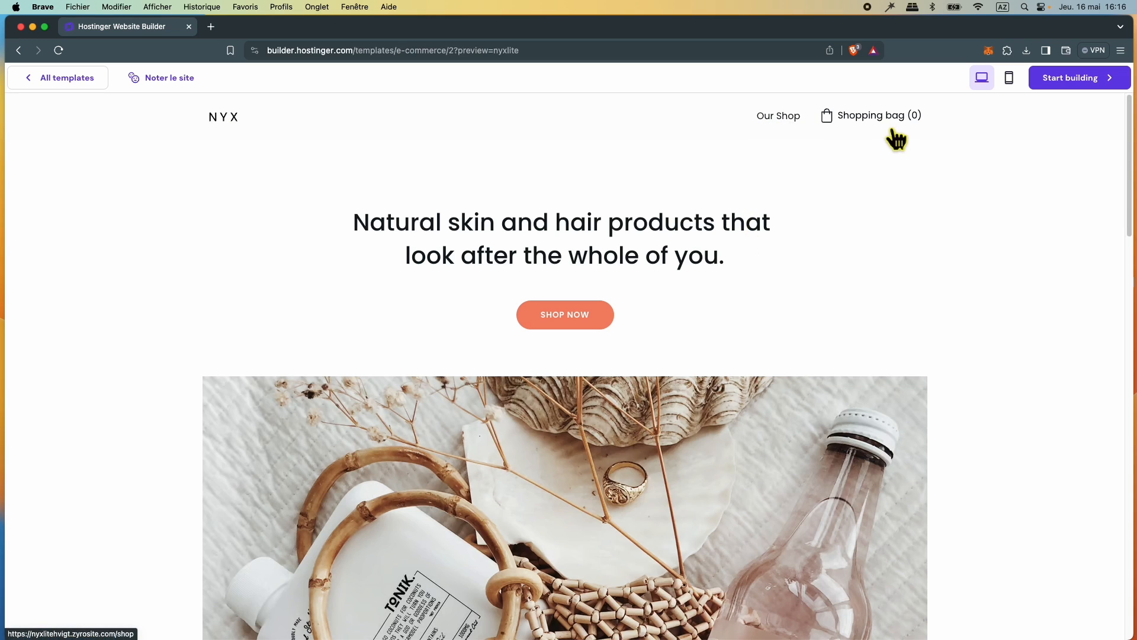
scroll(717, 289, down, 10)
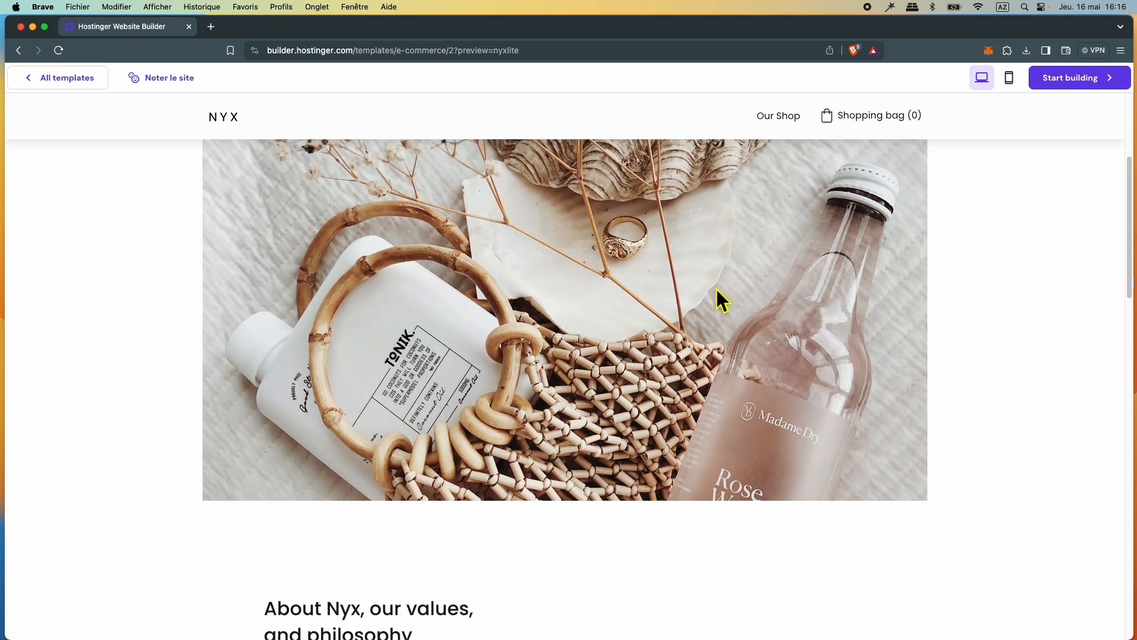
scroll(716, 289, down, 10)
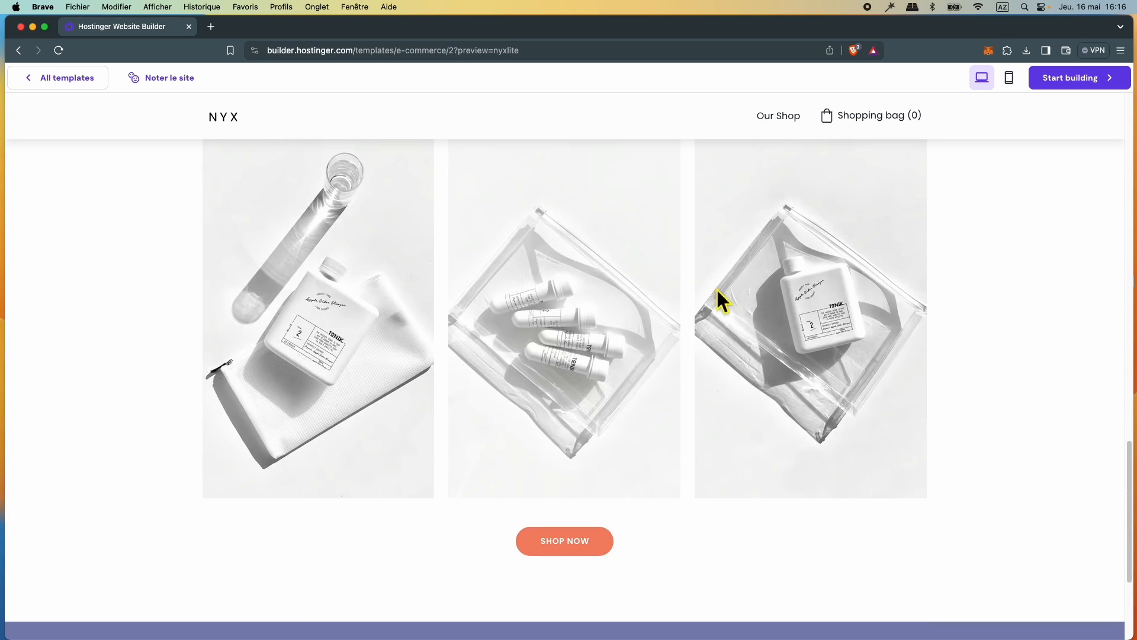
scroll(738, 409, down, 6)
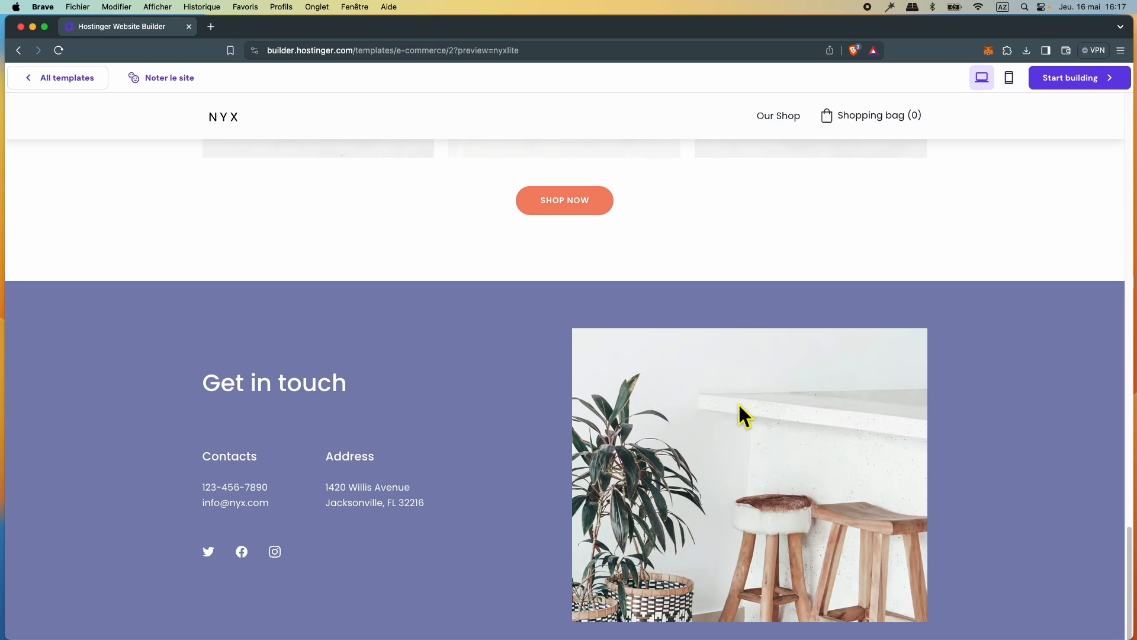
click(57, 81)
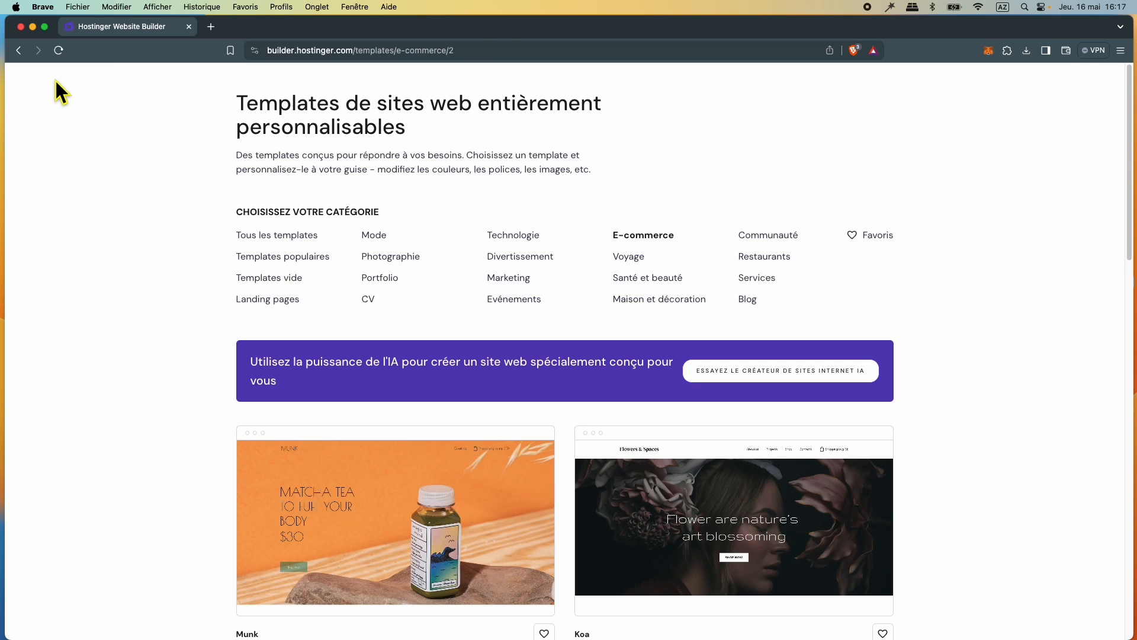
Create the new site from the "Site vide" template in the "Templates vide" category
click(289, 281)
scroll(181, 390, down, 3)
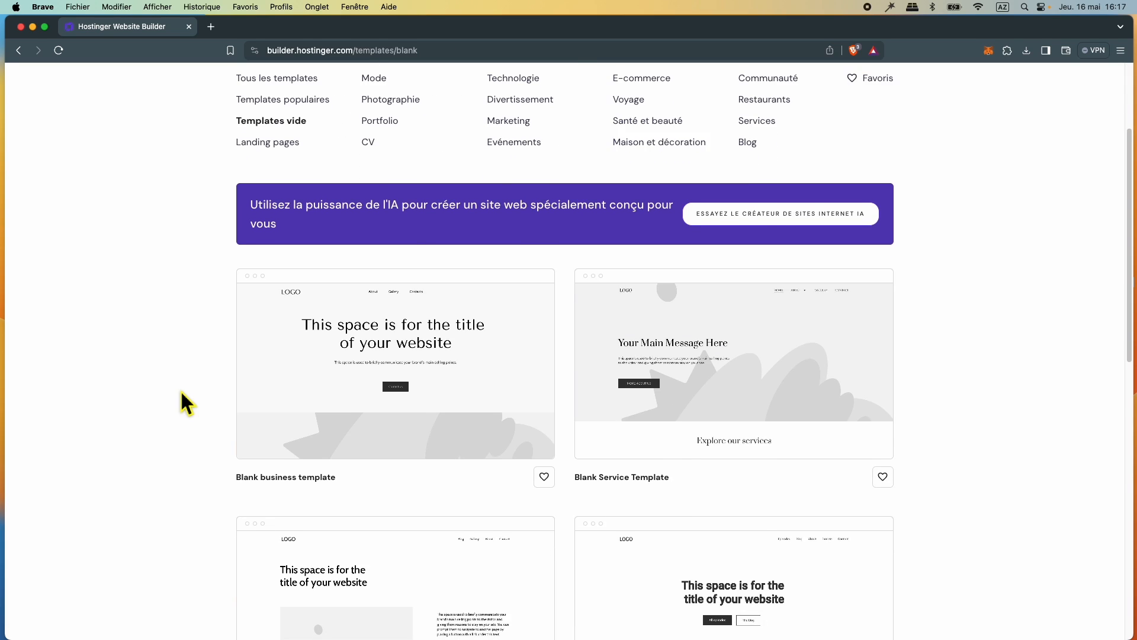
scroll(181, 389, down, 3)
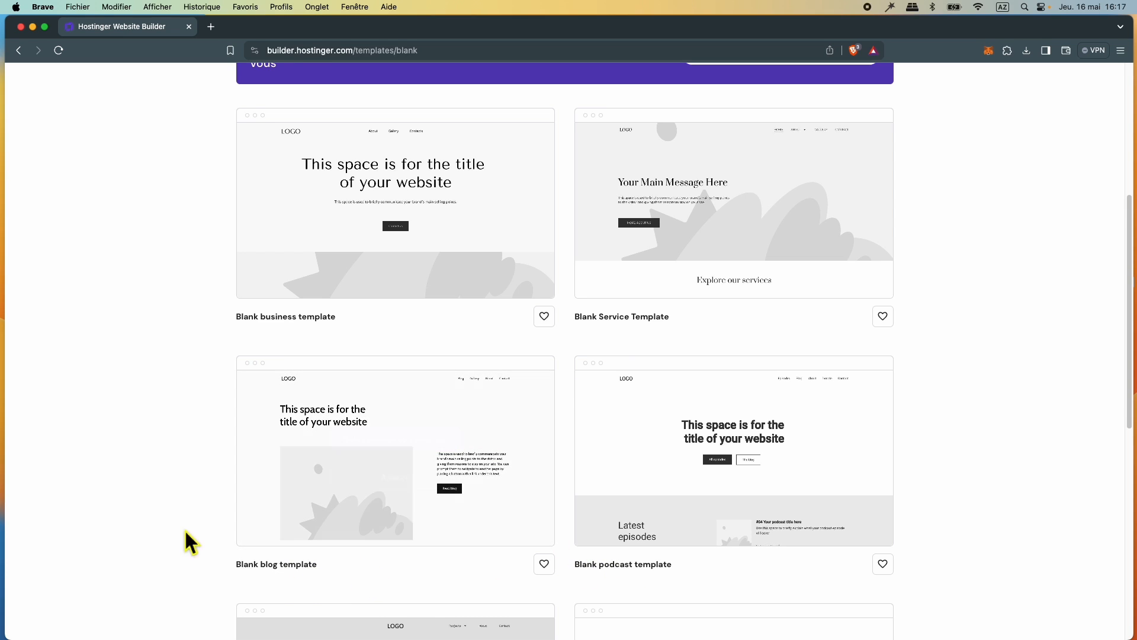
scroll(185, 530, down, 9)
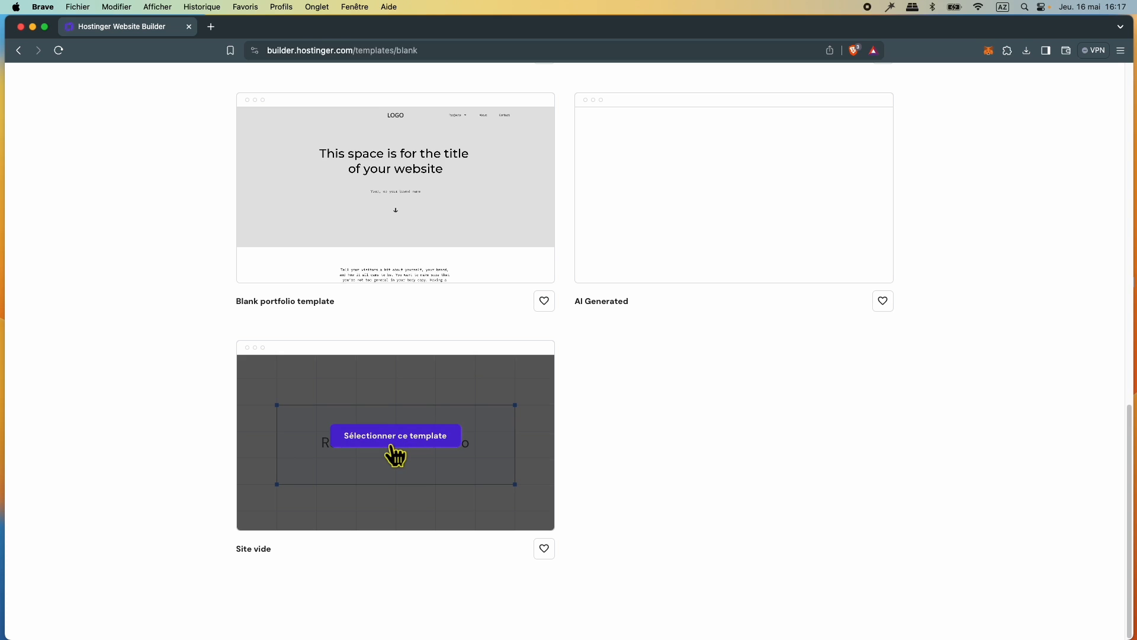
mouse_move(394, 455)
click(393, 445)
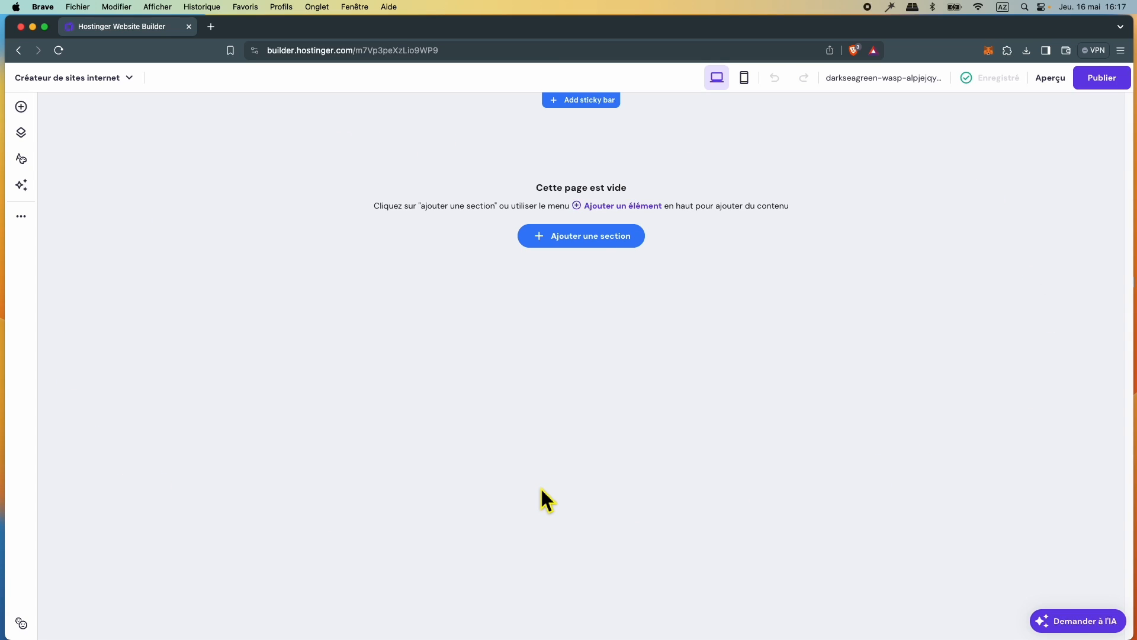
Examine the ready-made section layouts offered for testimonials, gallery, slideshow, images, video, contact form and sign-up form
click(584, 240)
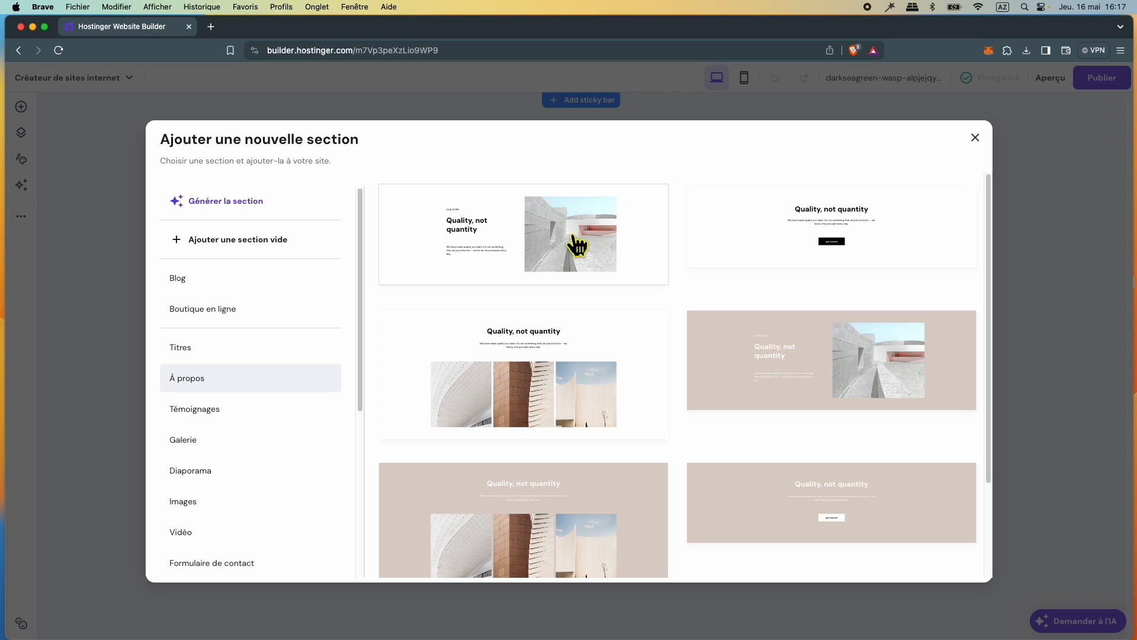
scroll(254, 474, down, 1)
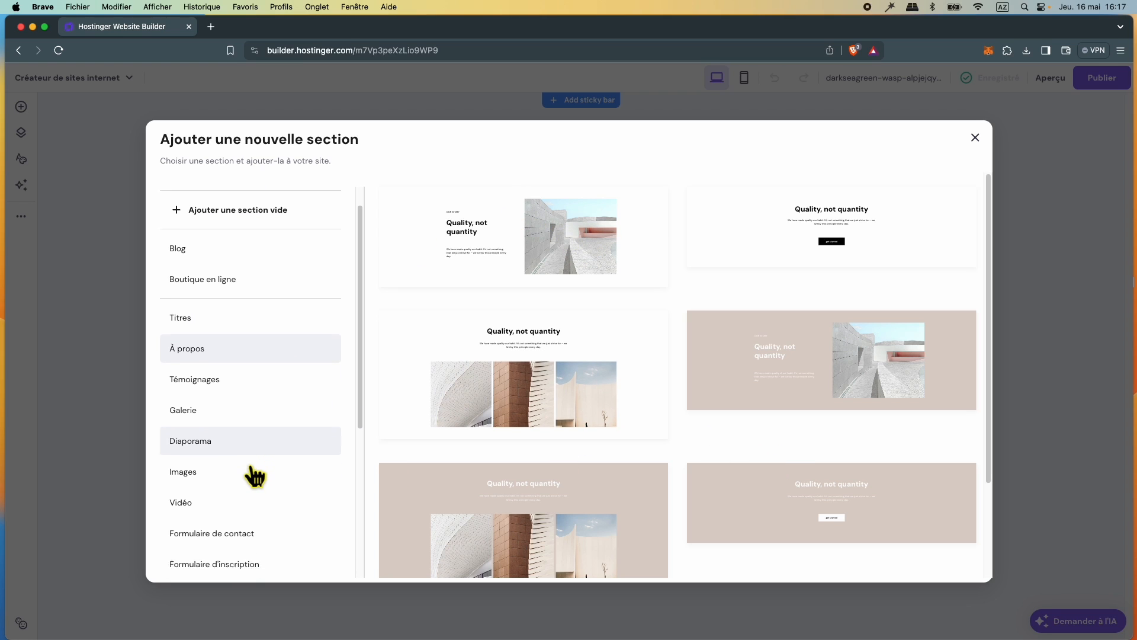
scroll(254, 474, down, 5)
scroll(278, 462, up, 3)
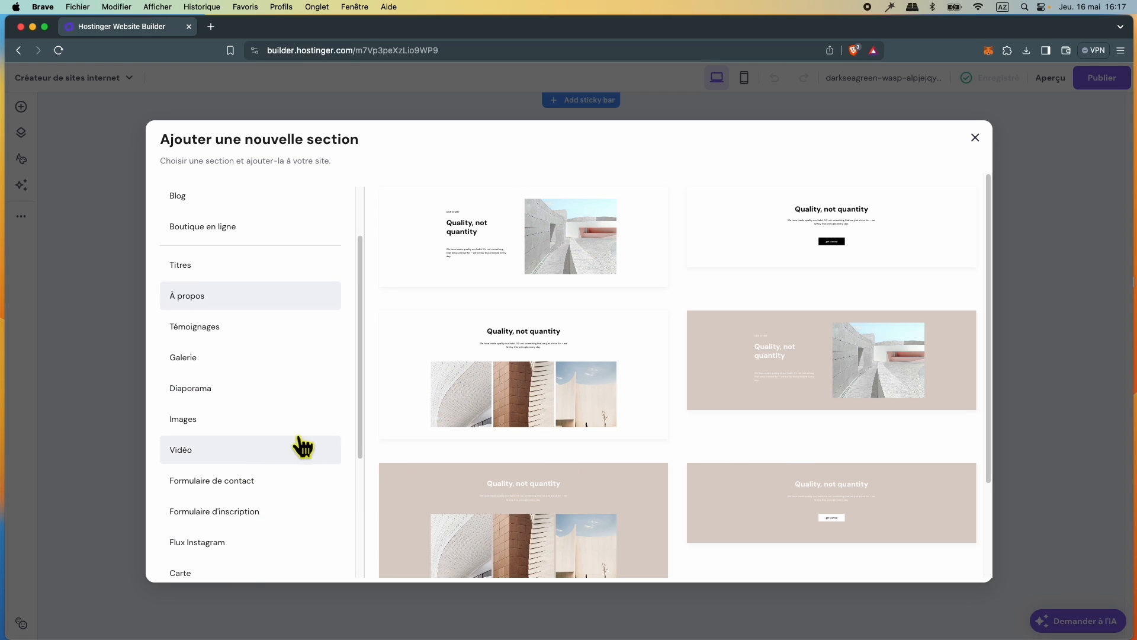
click(234, 330)
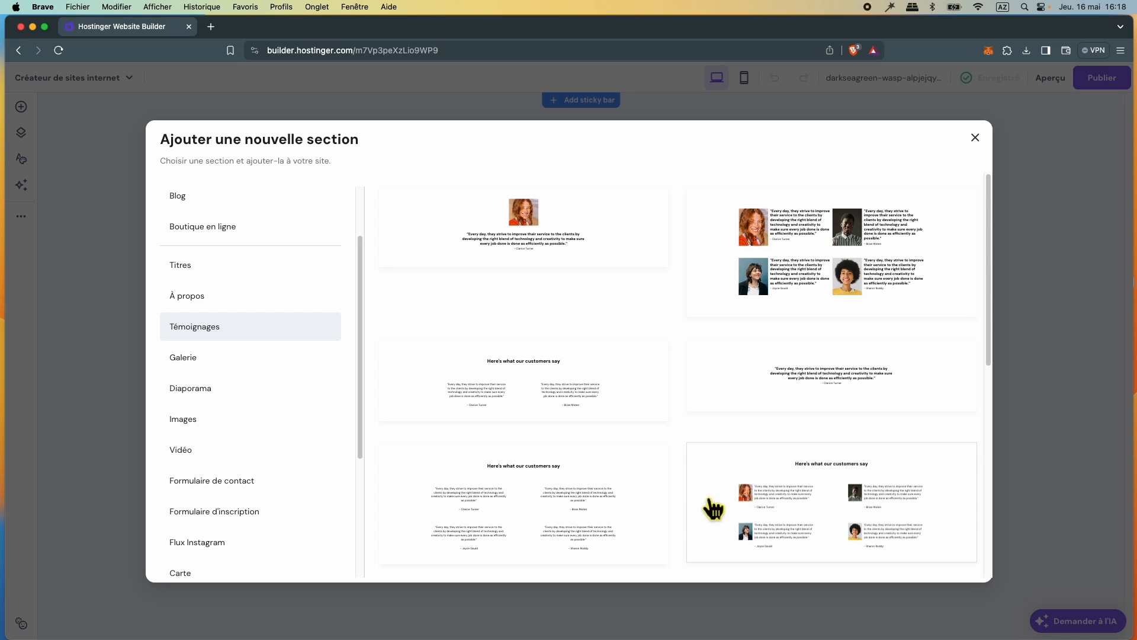
click(234, 367)
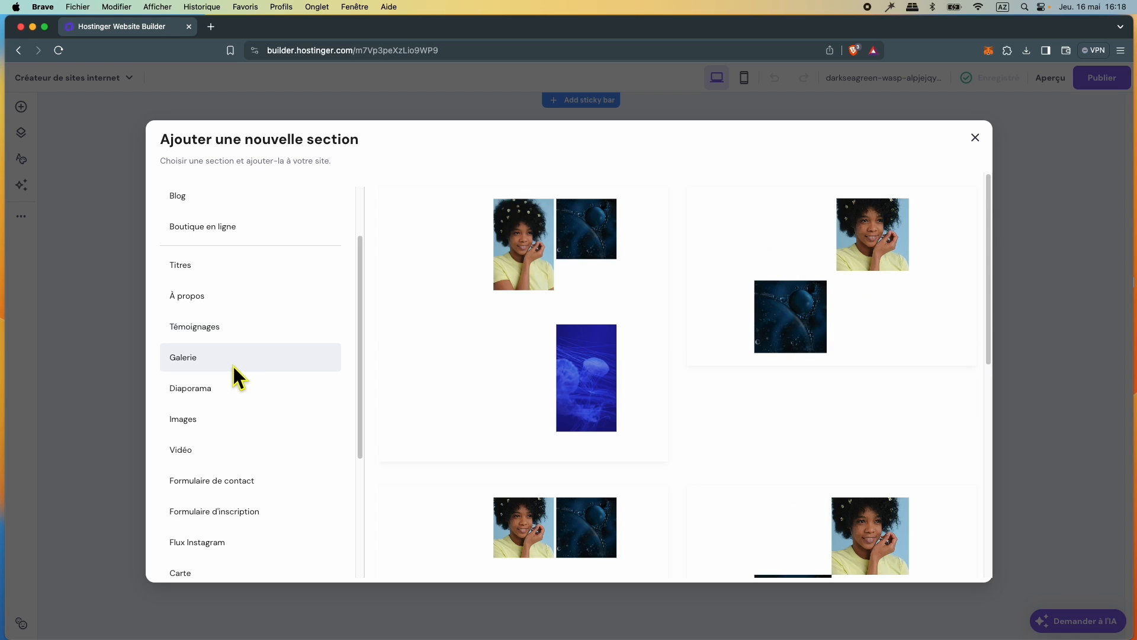
click(243, 393)
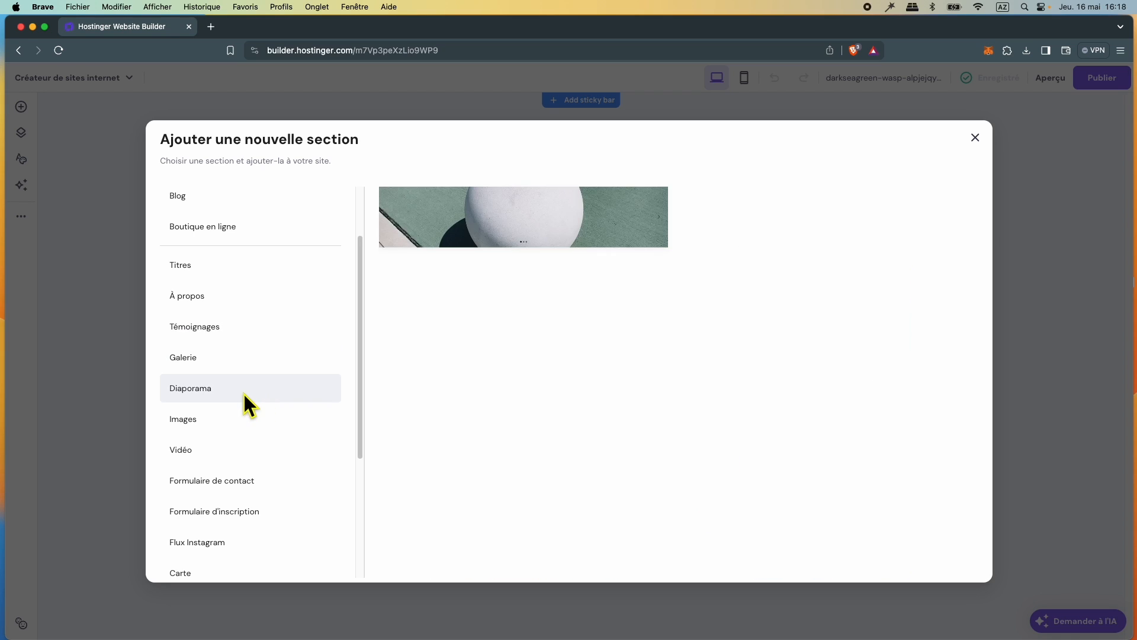
click(256, 424)
click(283, 462)
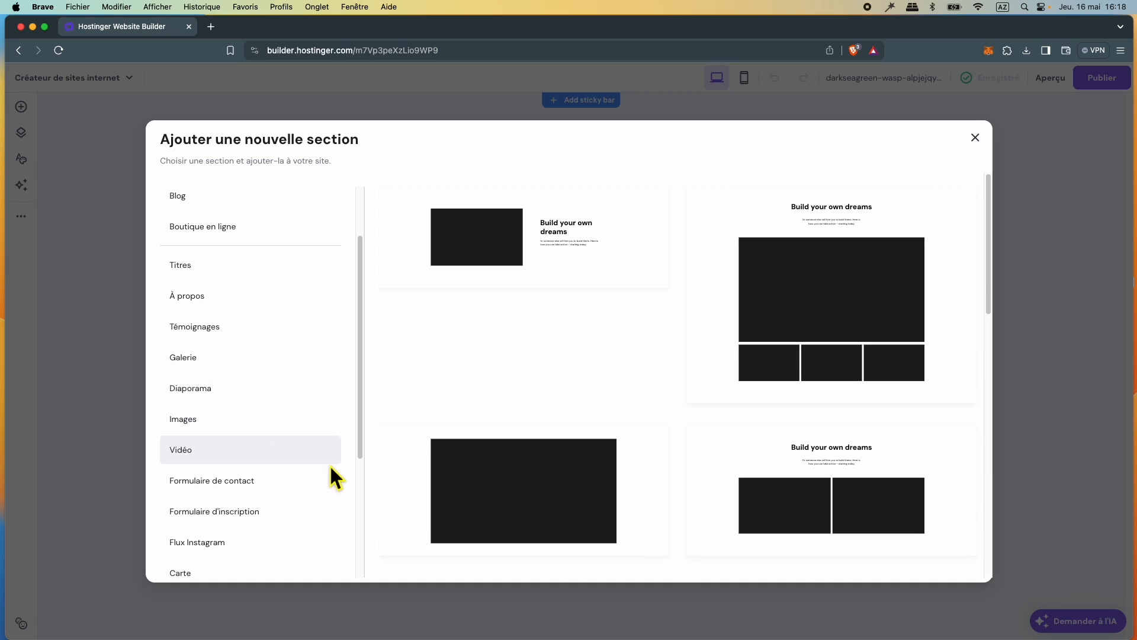
click(303, 480)
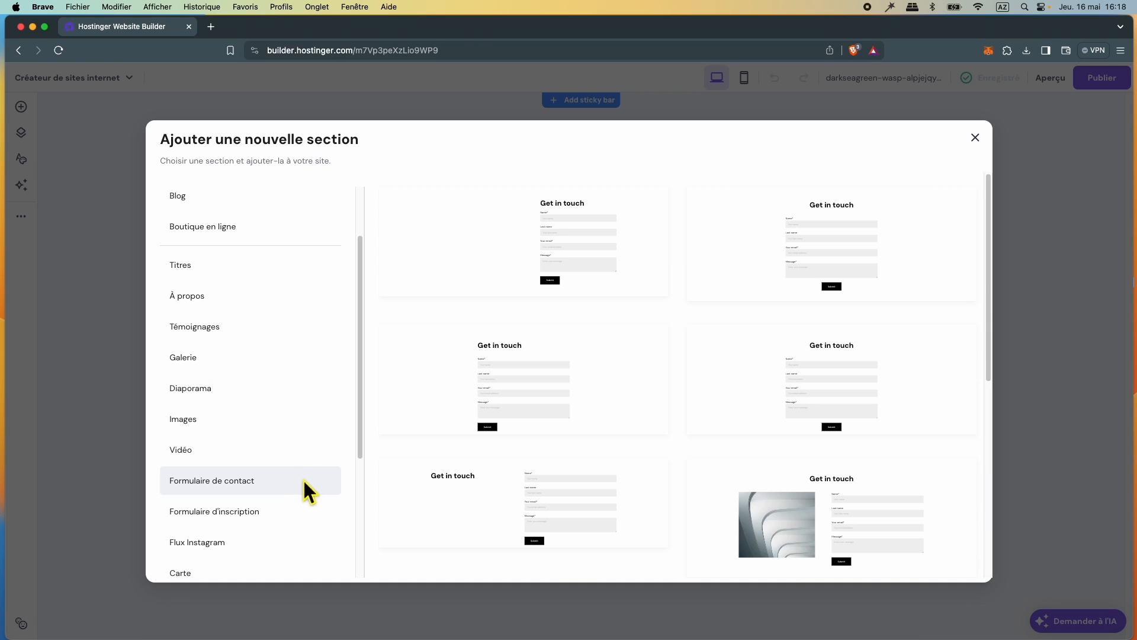
click(318, 520)
scroll(304, 510, down, 4)
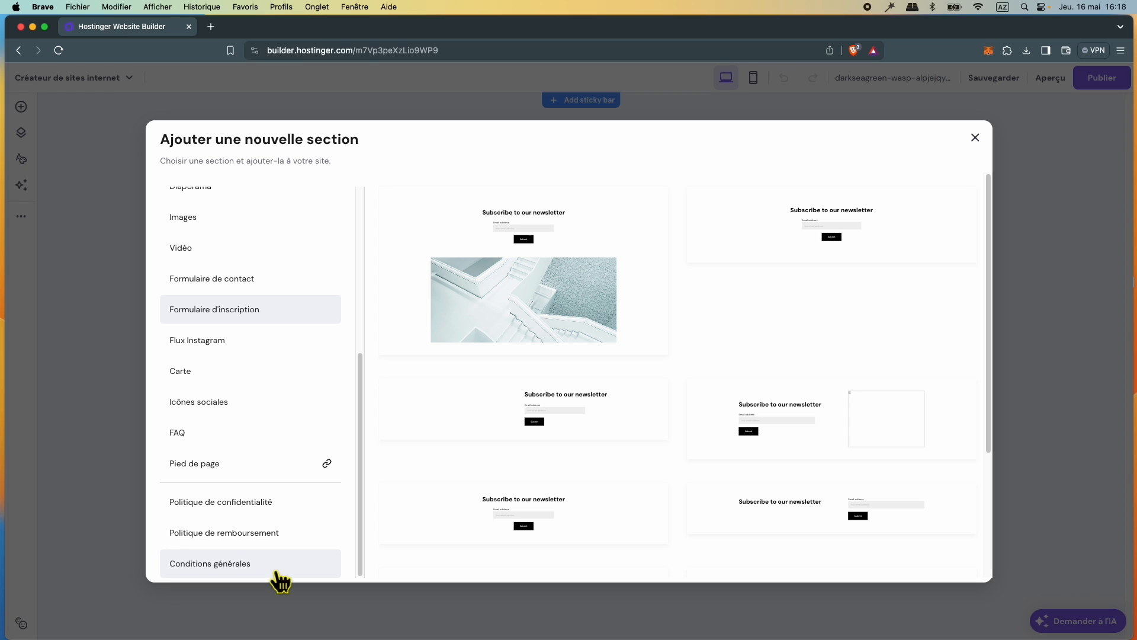
scroll(266, 474, up, 5)
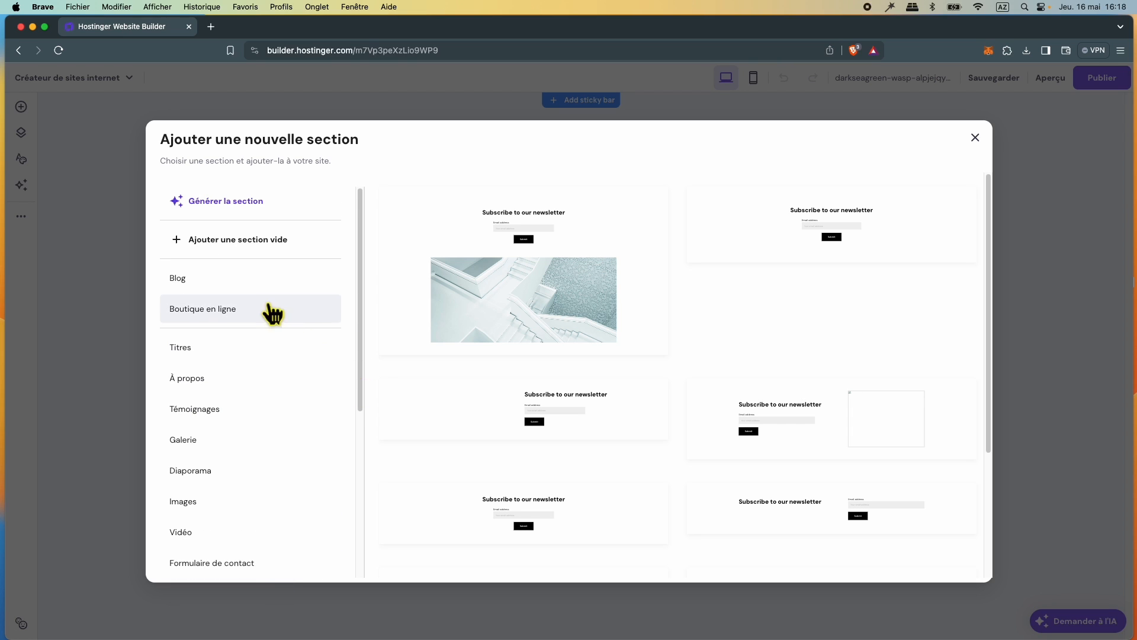
Add the beige three-image section from the "À propos" category and delete its three images
click(221, 379)
click(563, 424)
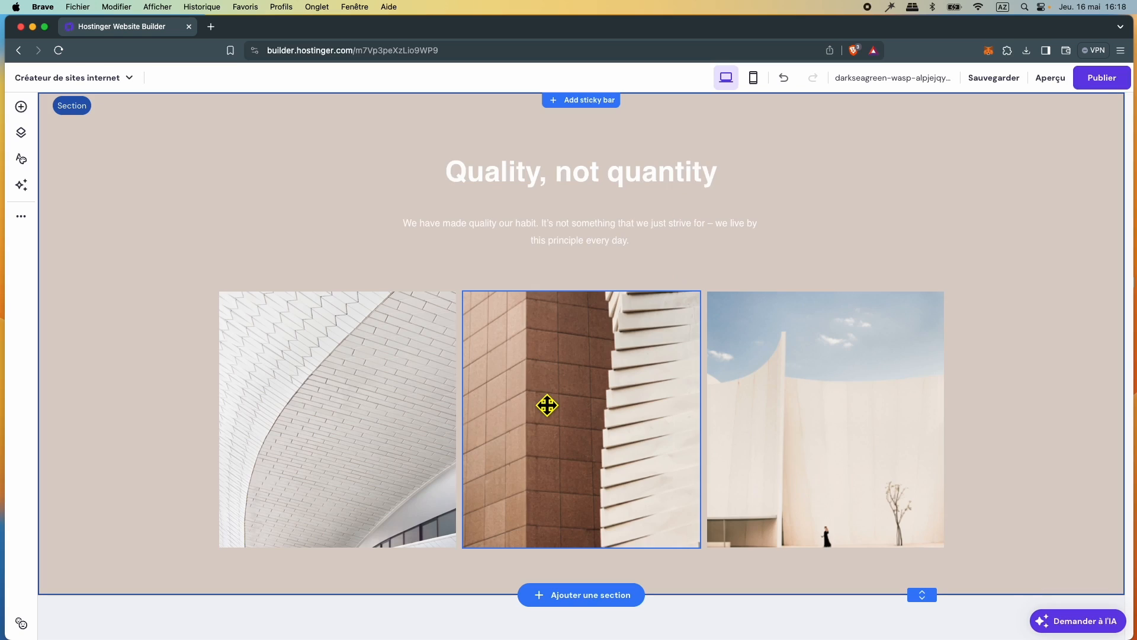
click(356, 419)
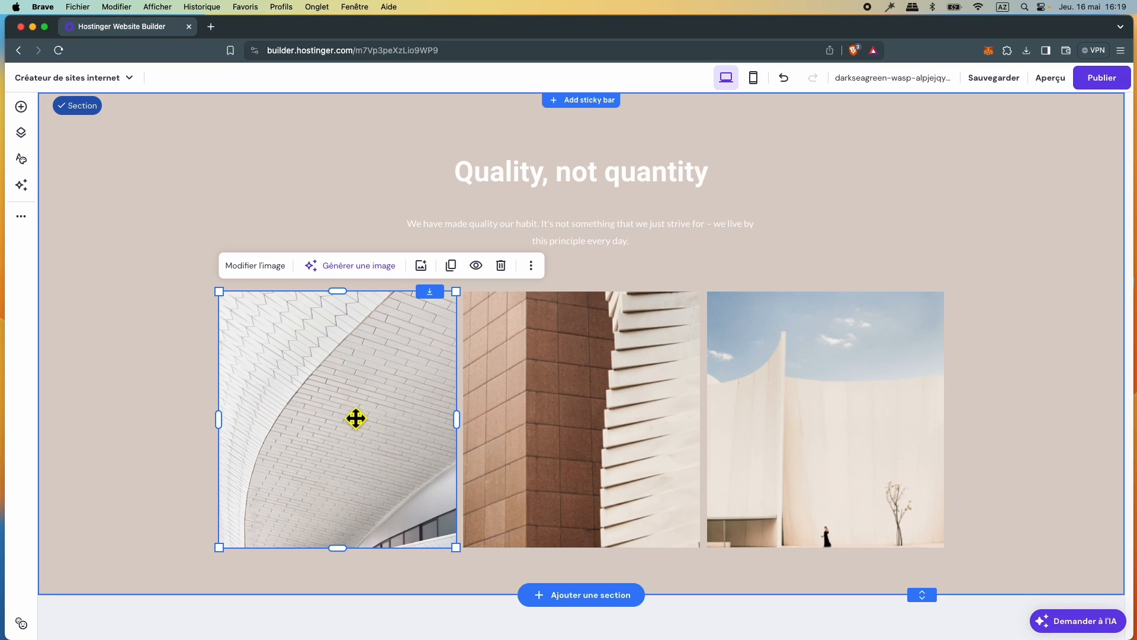
key(Delete)
click(566, 414)
key(Delete)
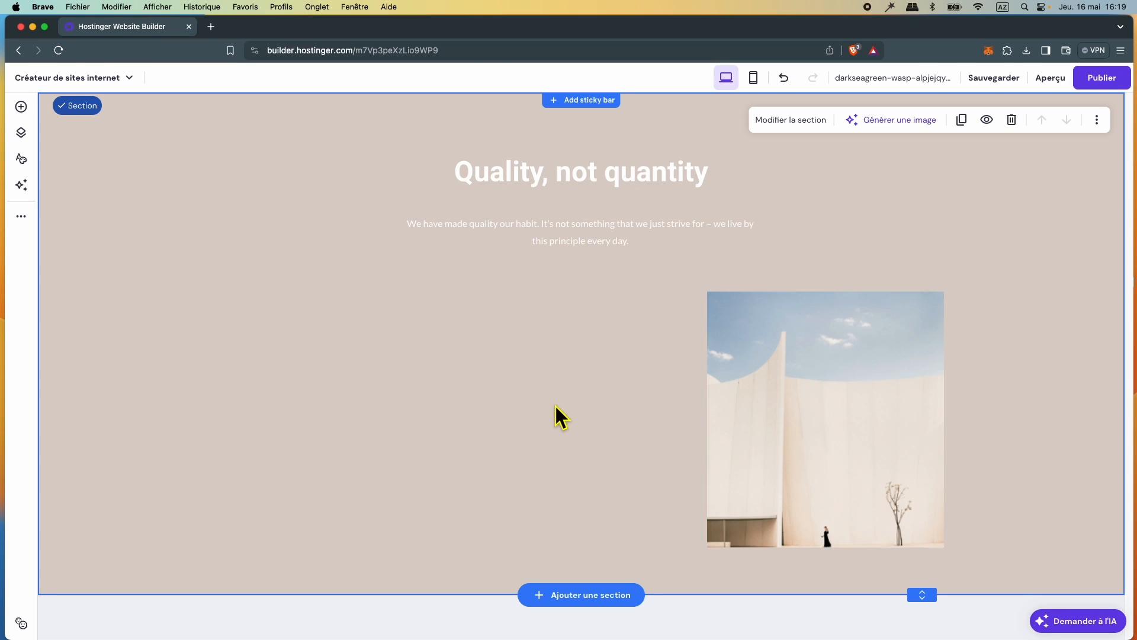
click(790, 419)
key(Delete)
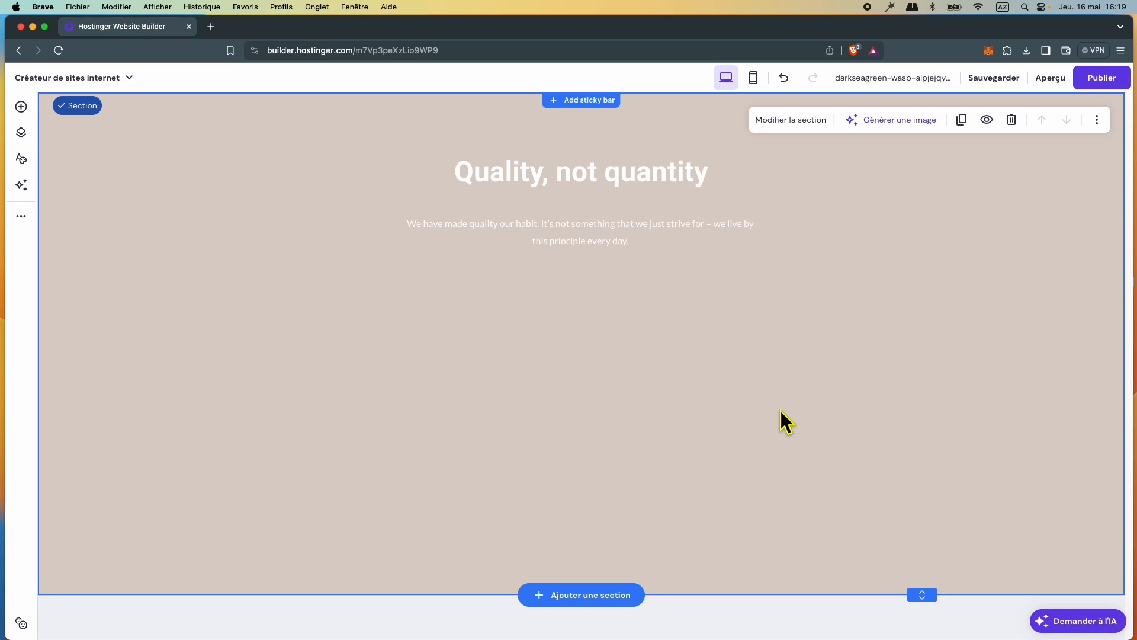
Place a new image element in the empty area below the section's paragraph
click(22, 107)
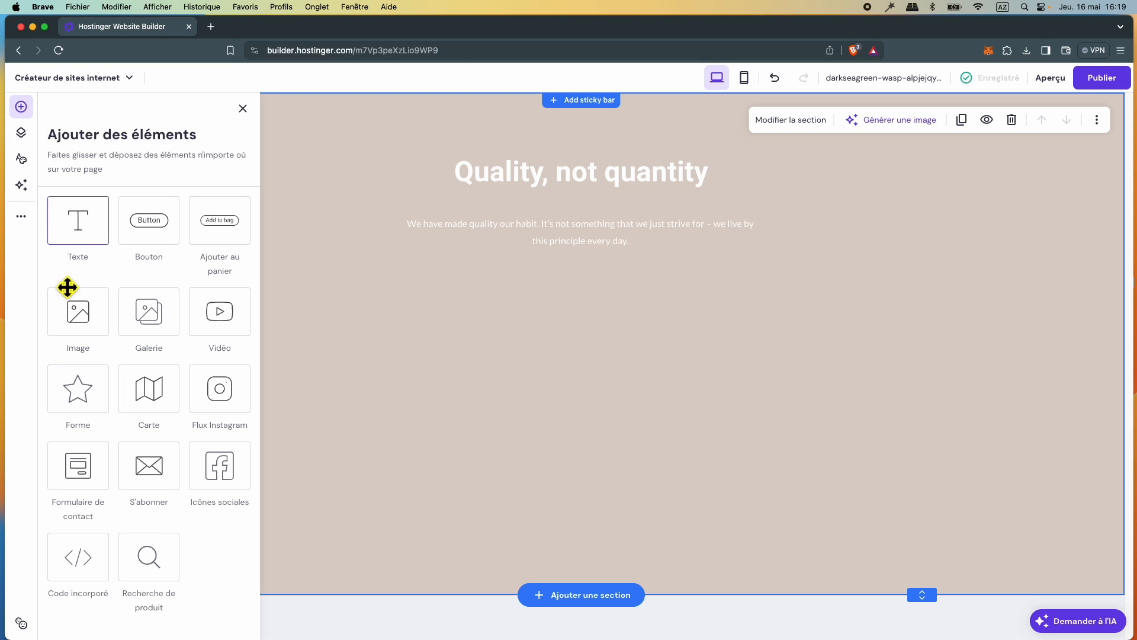
drag(81, 320, 566, 382)
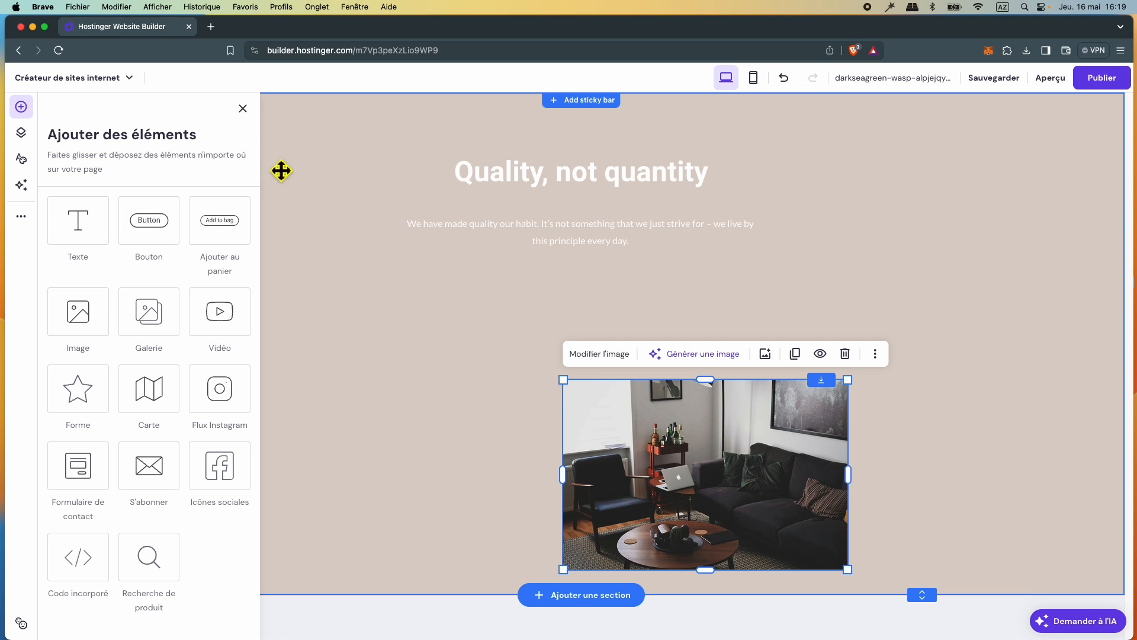
click(253, 119)
Replace the placeholder image with the file "Comment éduquer son chien.webp" uploaded from the ebook folder
click(601, 354)
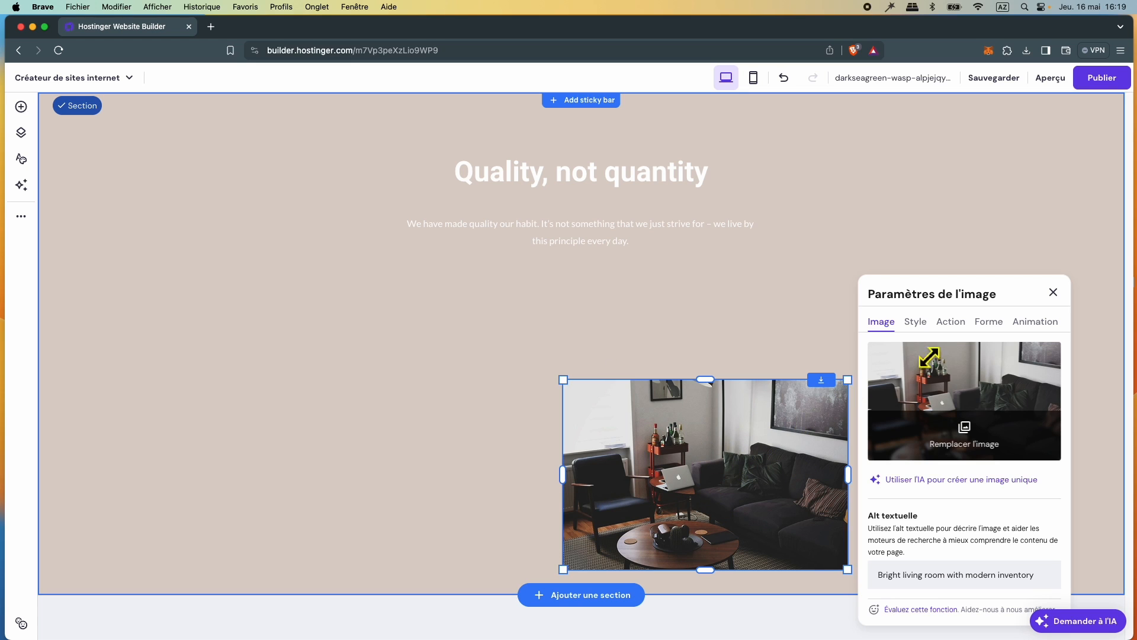
click(967, 437)
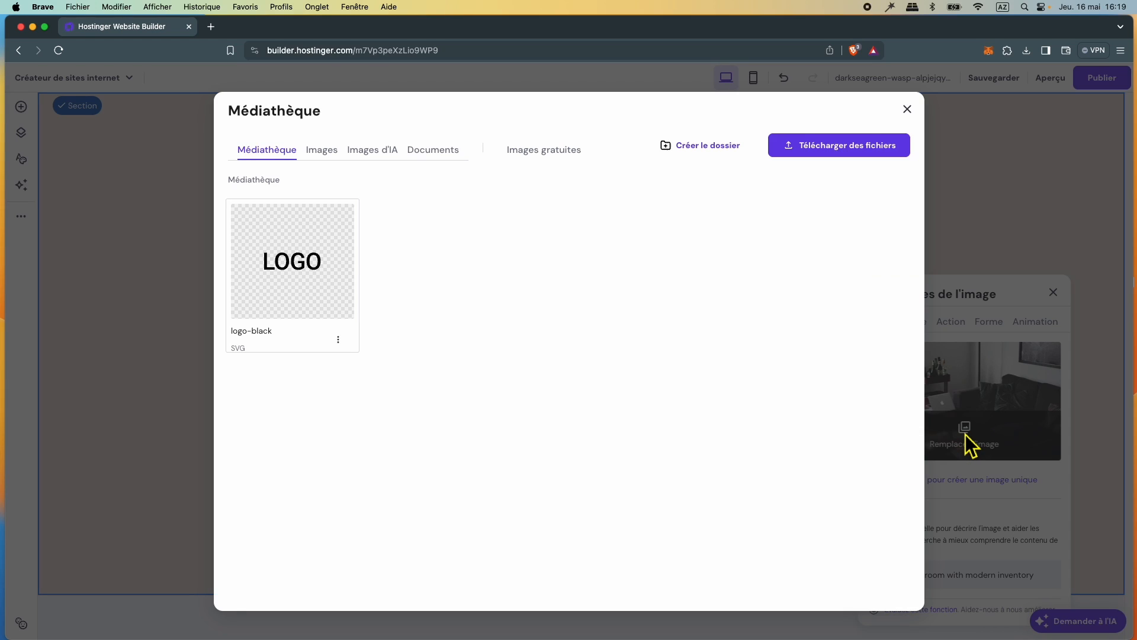
click(847, 148)
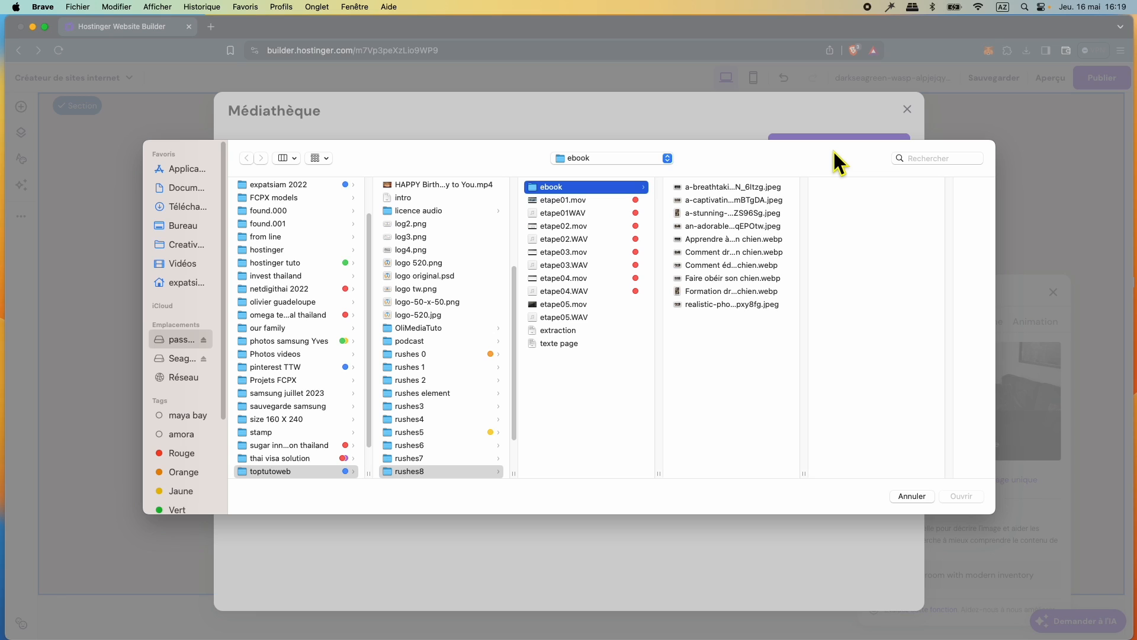
click(757, 268)
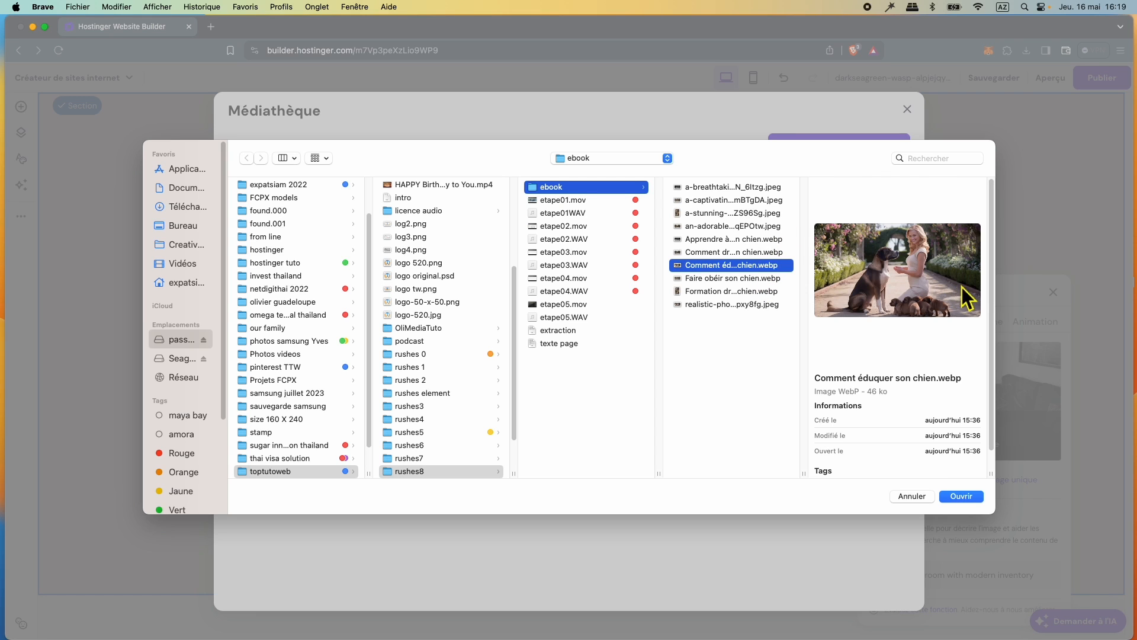
click(964, 497)
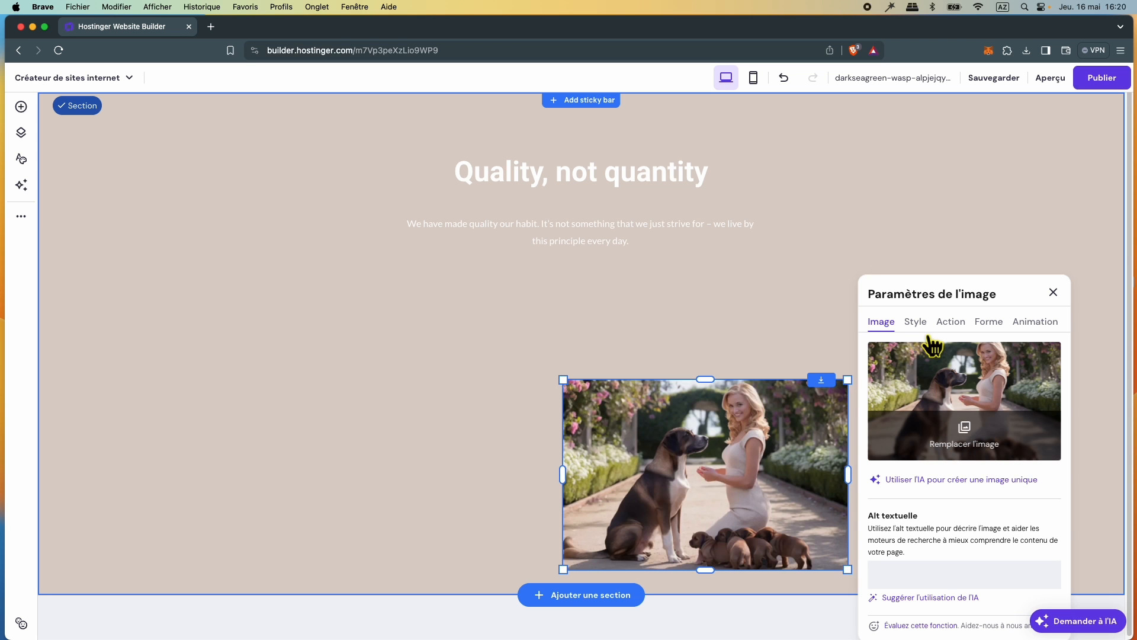
Reset the dog image's proportions and enlarge it to the full width of the section's content area
click(924, 329)
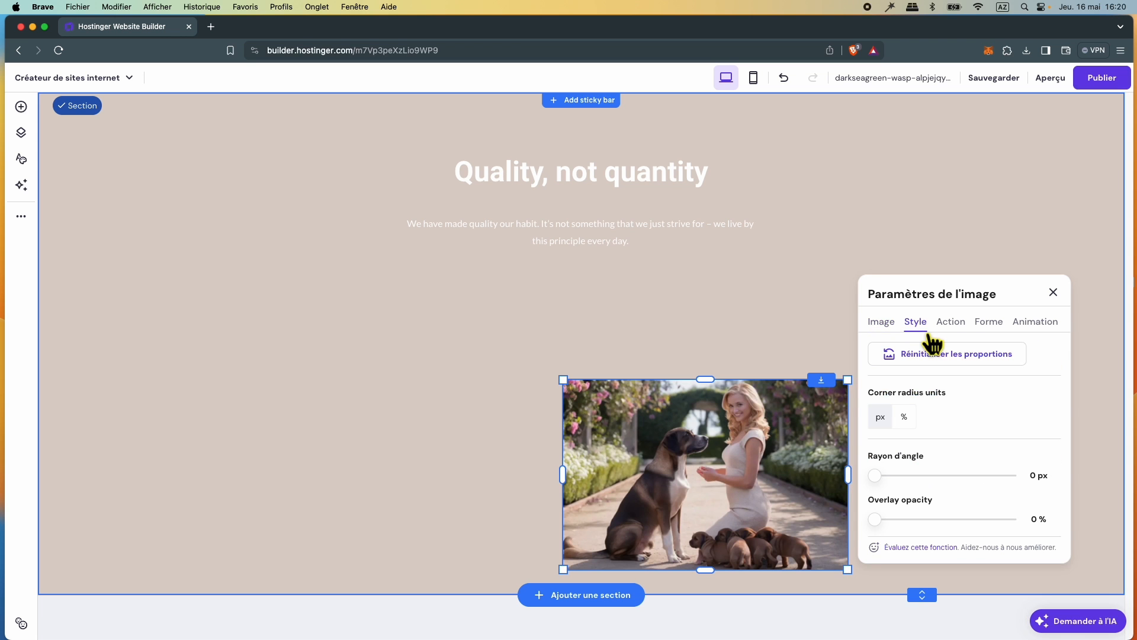
click(954, 362)
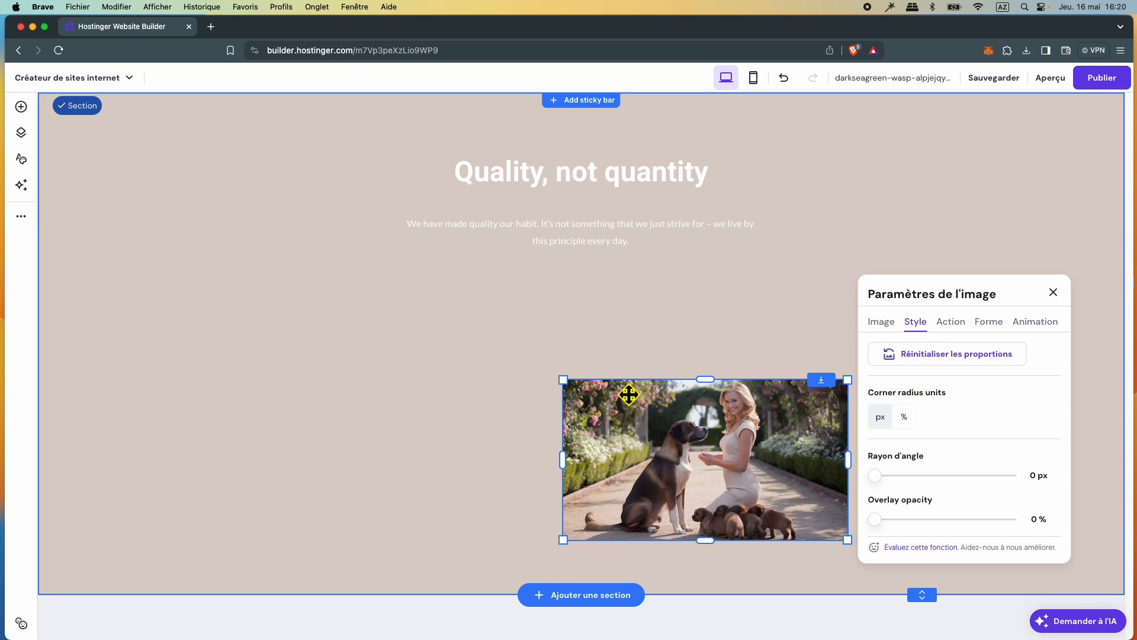
drag(563, 380, 220, 186)
drag(853, 548, 946, 626)
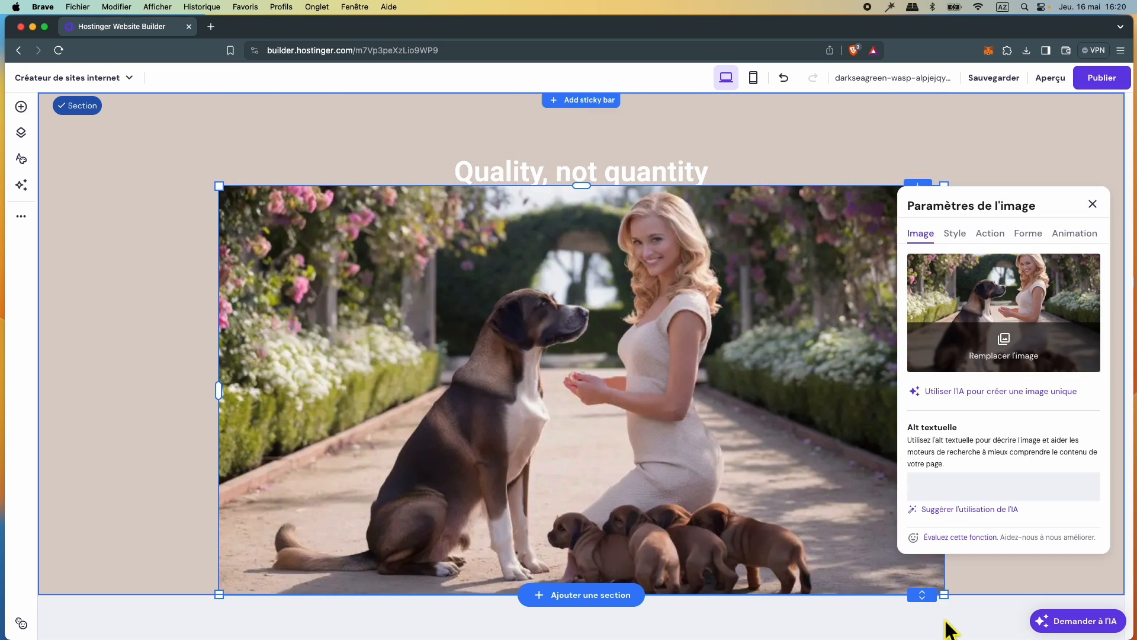
Arrange the heading, paragraph and dog image one below the other without overlap, and save the site
drag(821, 255, 811, 313)
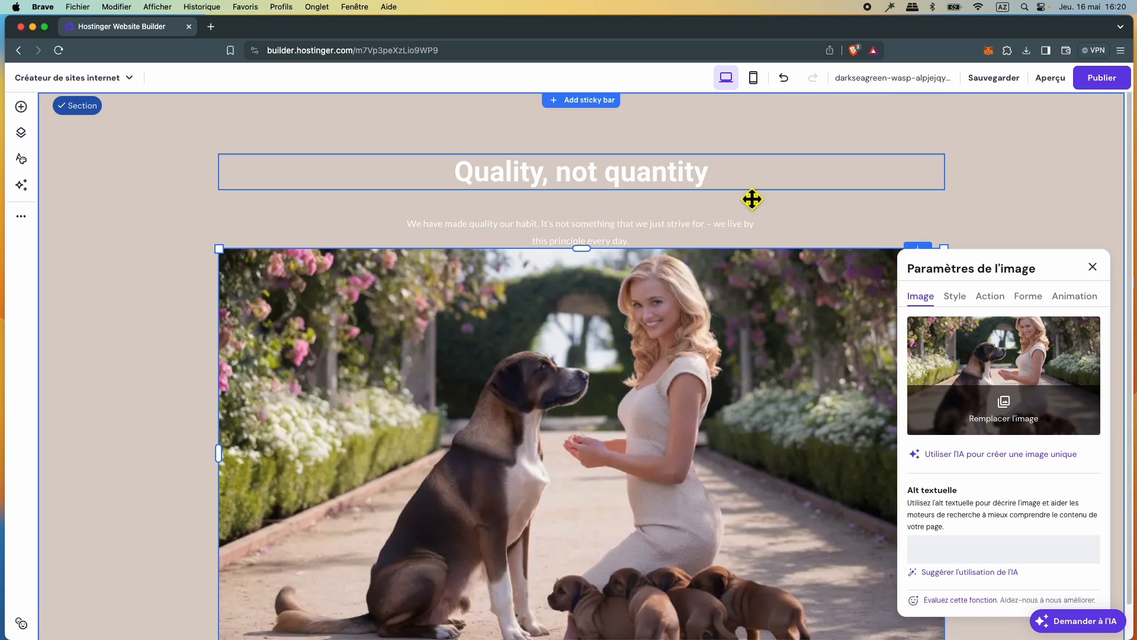
drag(602, 194, 591, 154)
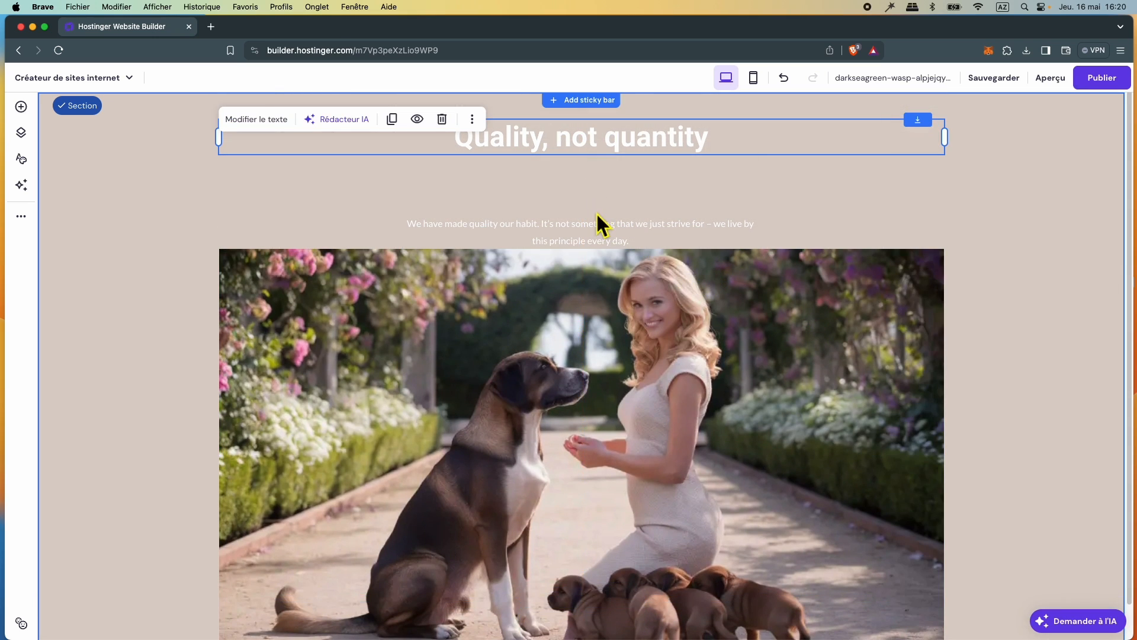
drag(604, 235, 600, 188)
drag(630, 325, 628, 282)
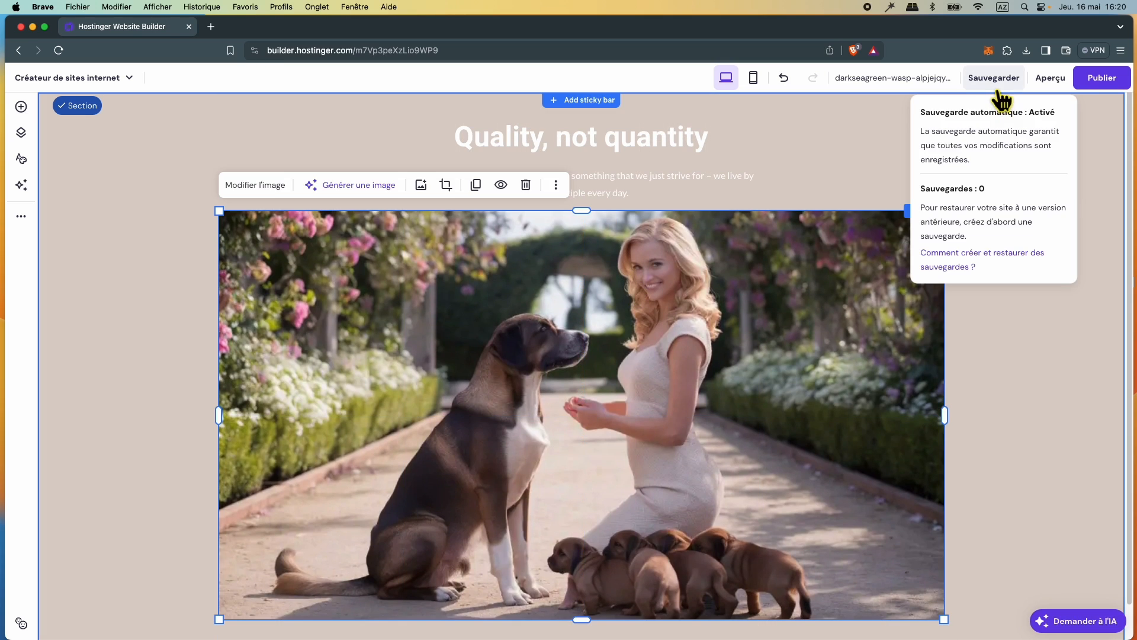
click(994, 78)
Preview the dog-training sales page from its title through the numbered benefits and "ACHETEZ" buttons to the final image
click(1048, 83)
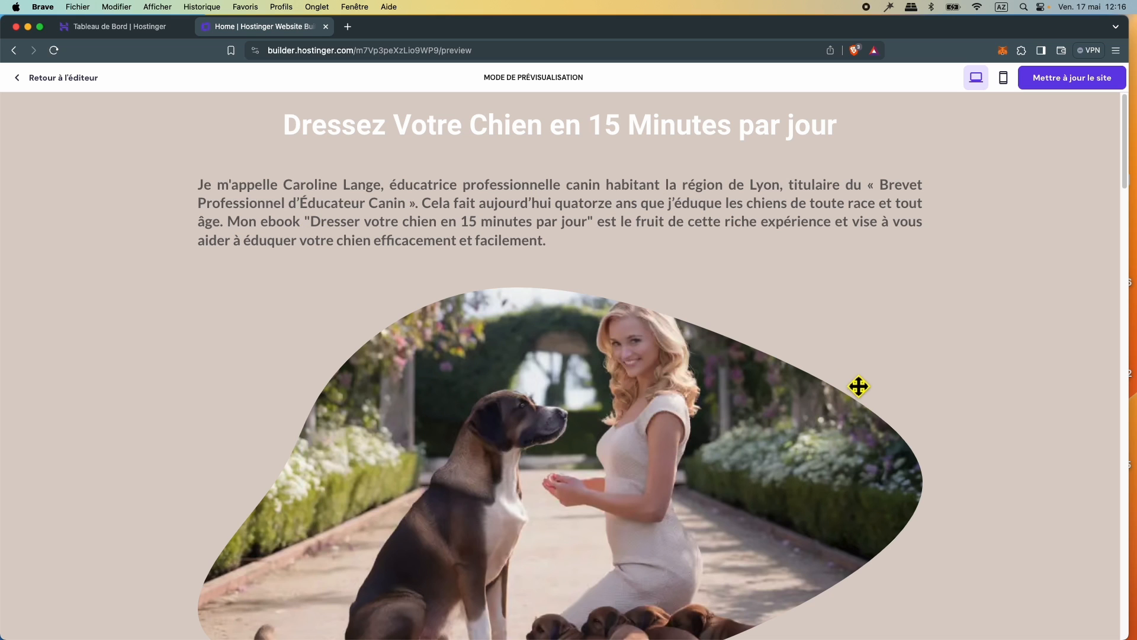
scroll(887, 402, down, 3)
scroll(886, 403, down, 4)
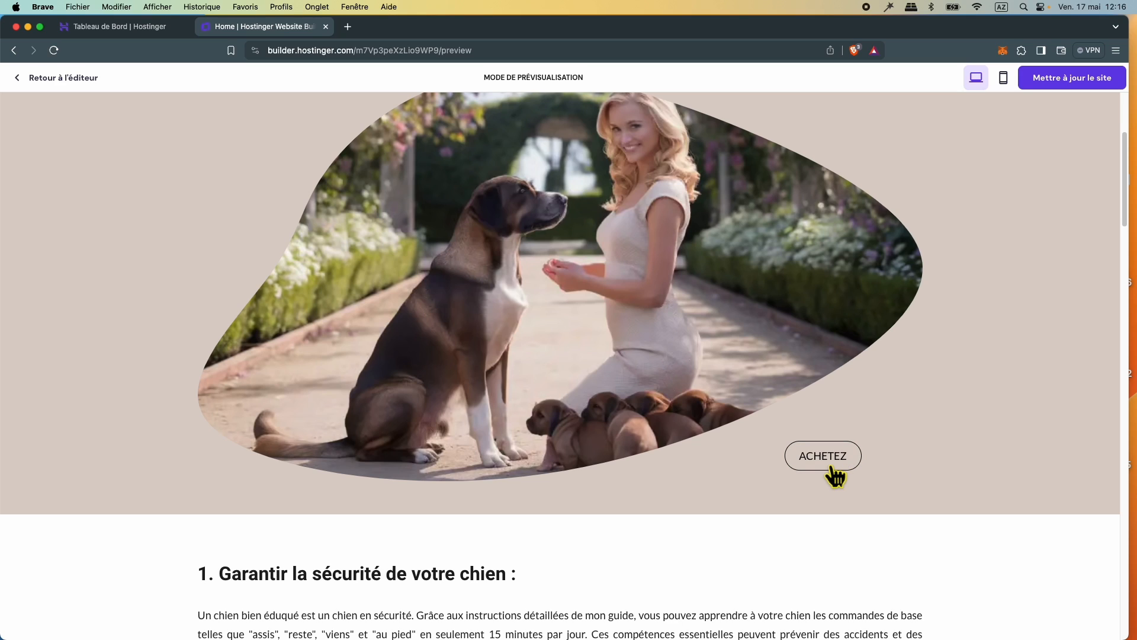
scroll(830, 474, down, 5)
scroll(829, 471, down, 1)
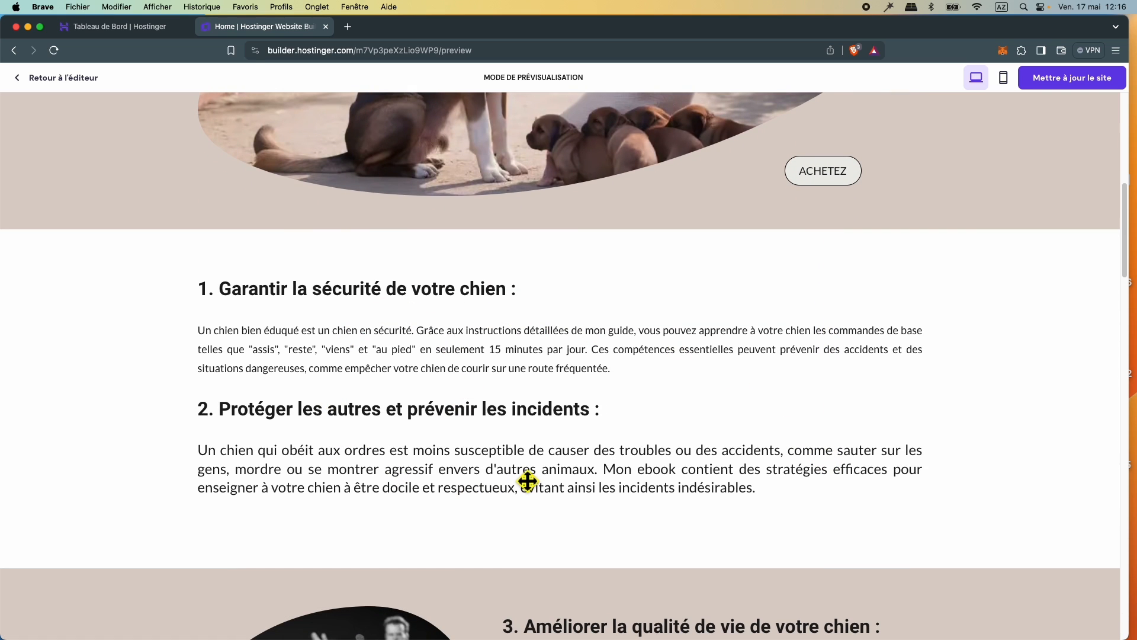
scroll(634, 503, down, 1)
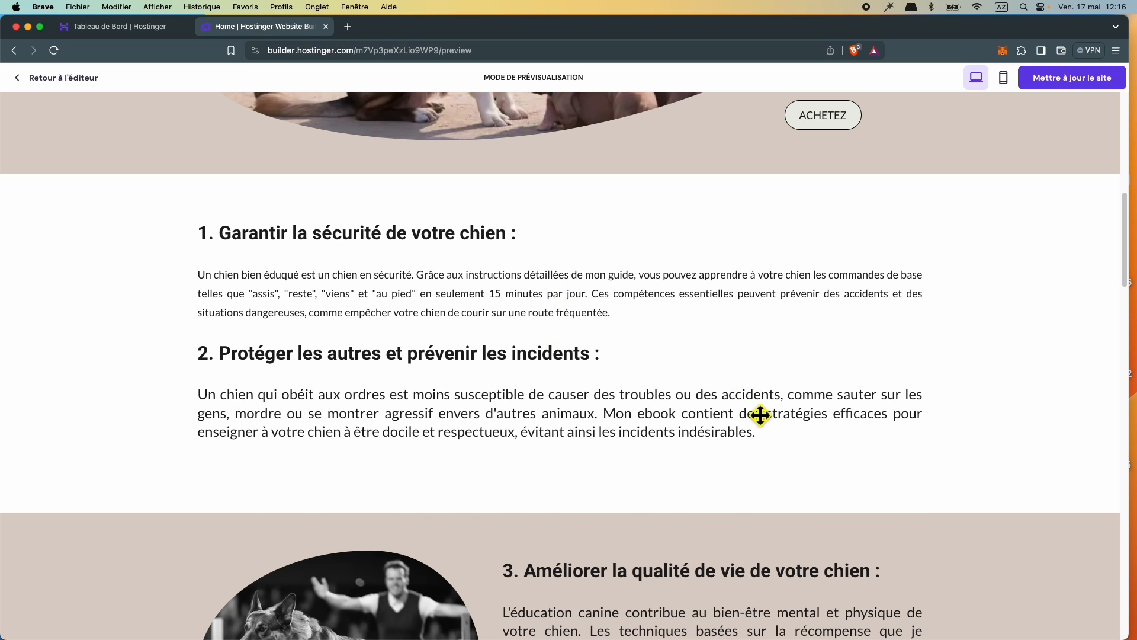
scroll(760, 414, down, 7)
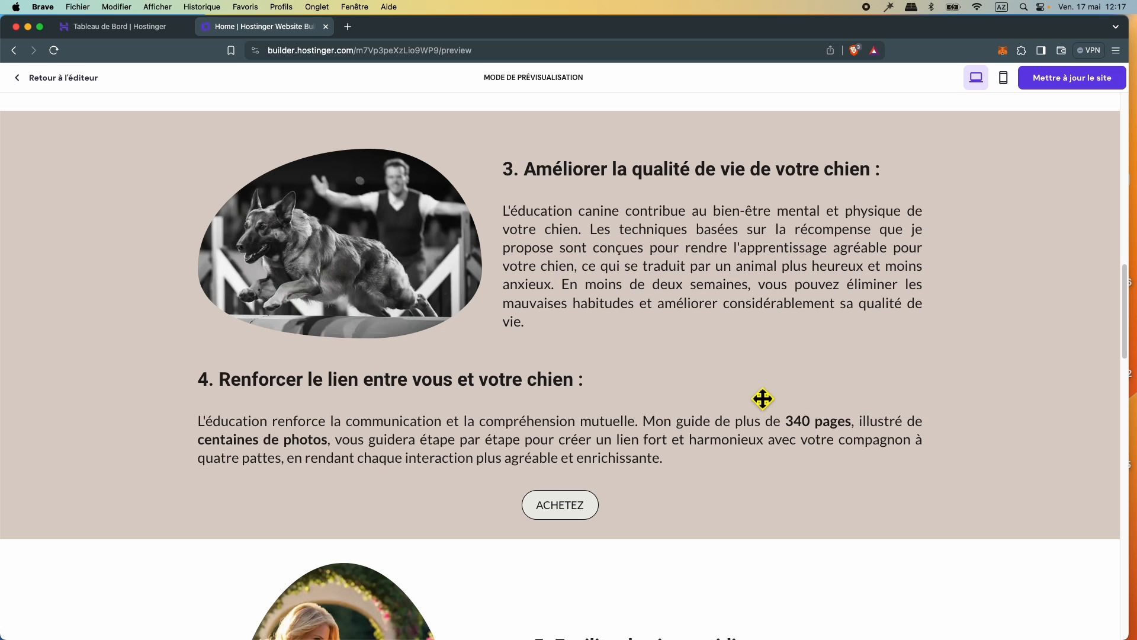
scroll(762, 398, down, 10)
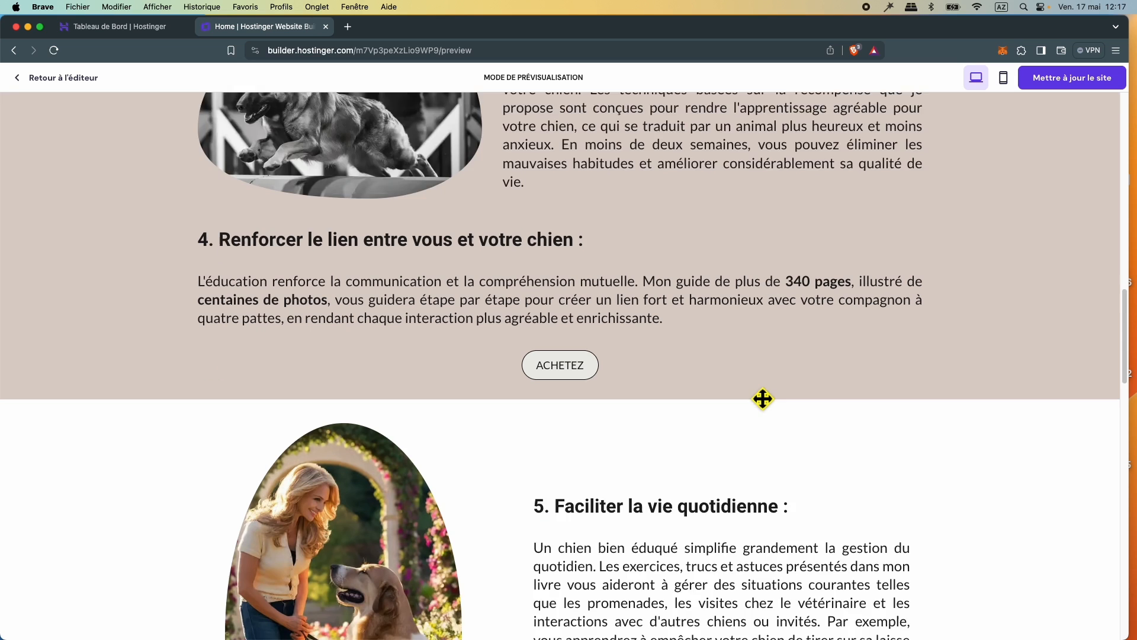
scroll(756, 396, down, 8)
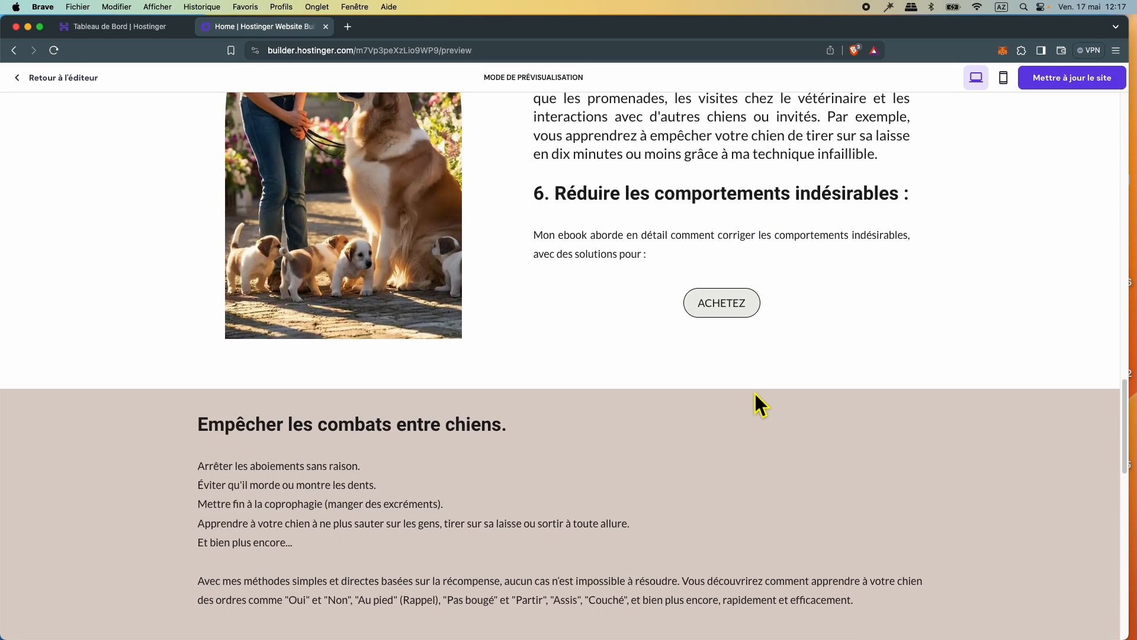
scroll(755, 394, down, 9)
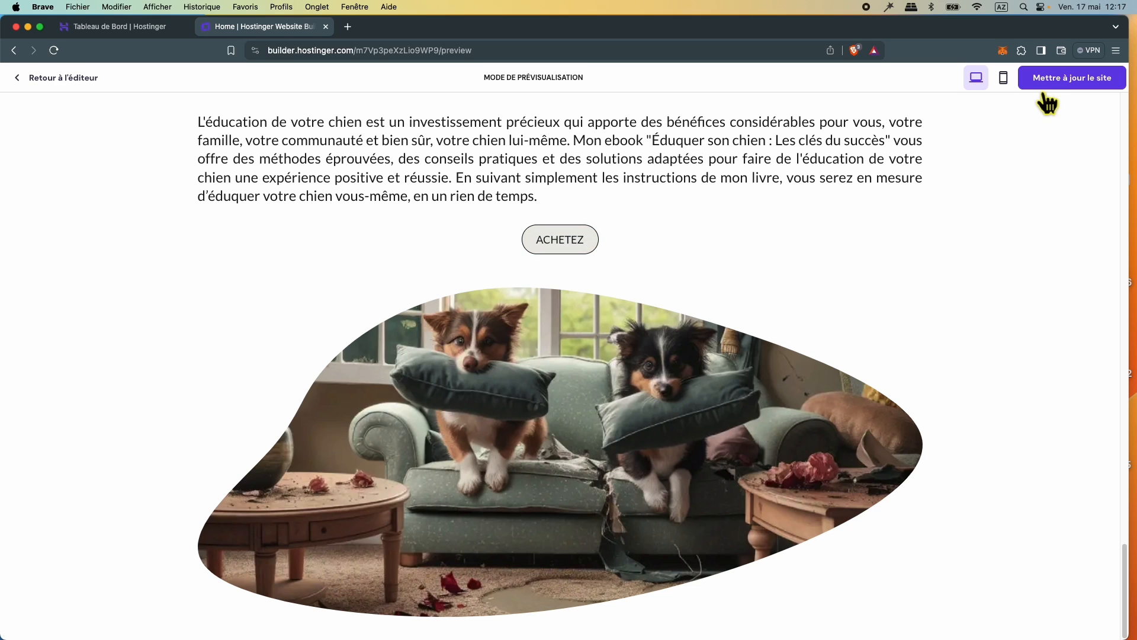
Preview the sales page in its mobile layout from the title to the final dog image, and return to the desktop layout
click(1004, 79)
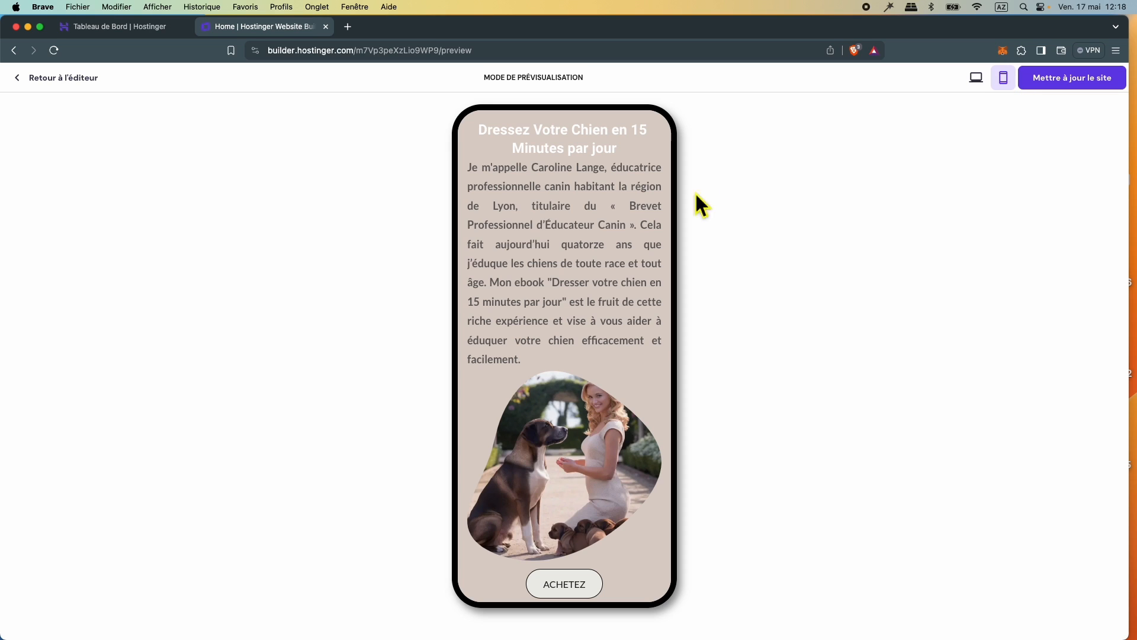
scroll(627, 370, down, 1)
scroll(620, 364, down, 15)
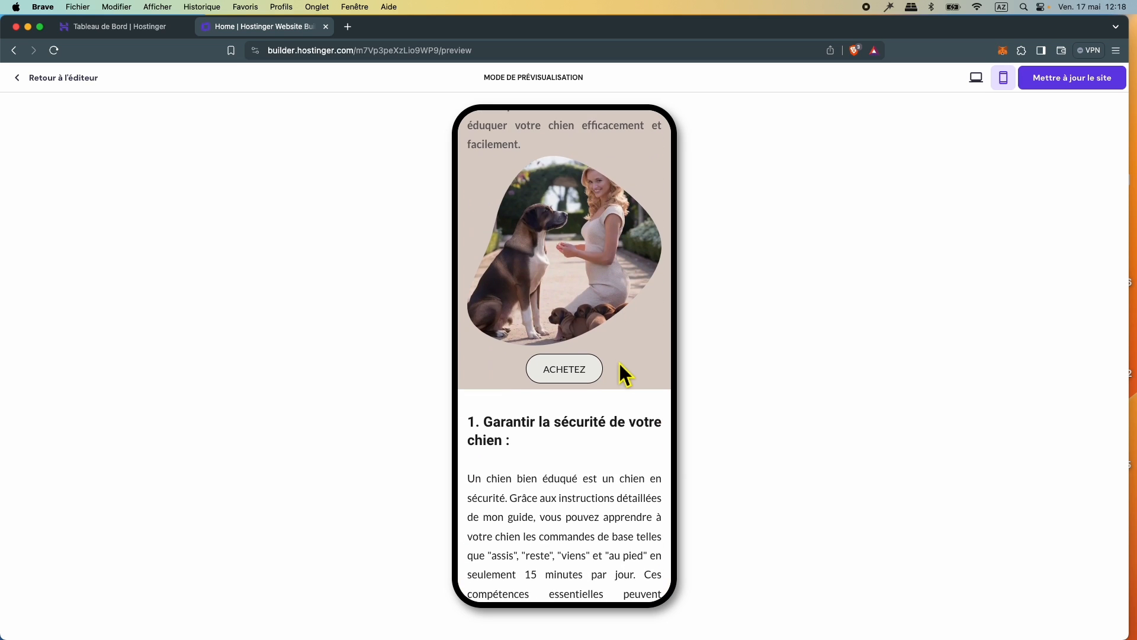
scroll(620, 364, down, 10)
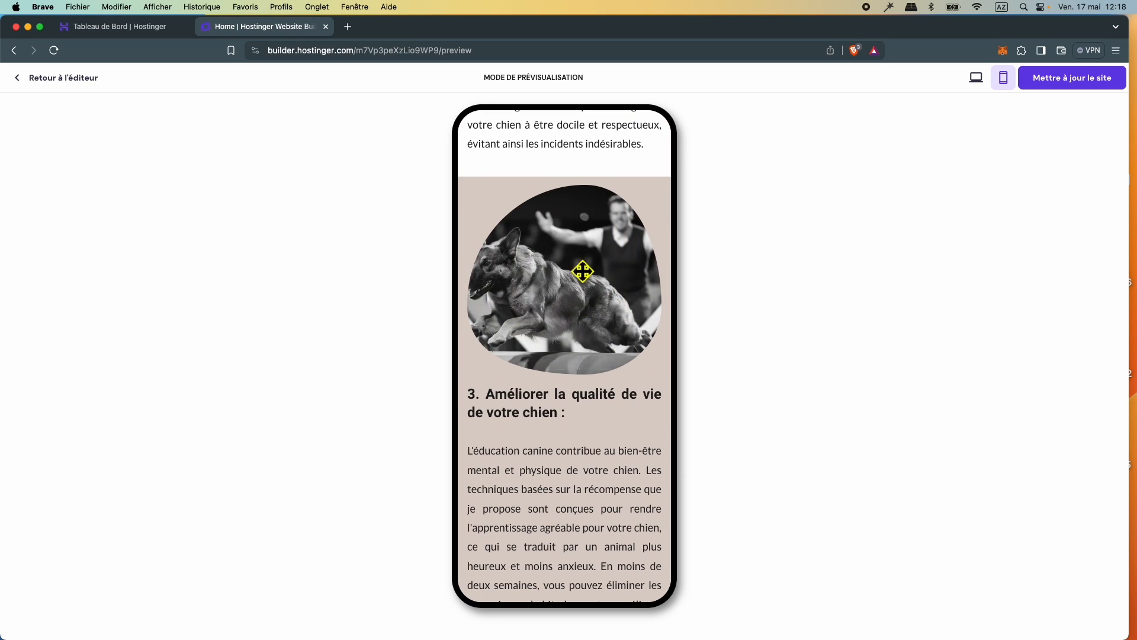
scroll(588, 378, down, 5)
scroll(589, 379, down, 8)
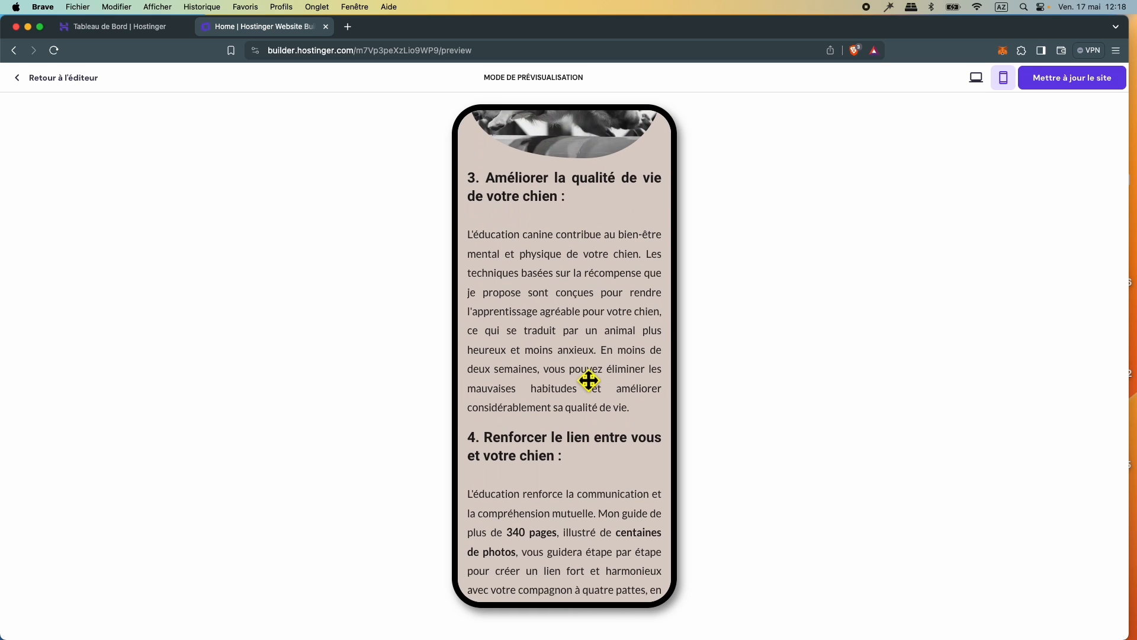
scroll(556, 436, down, 3)
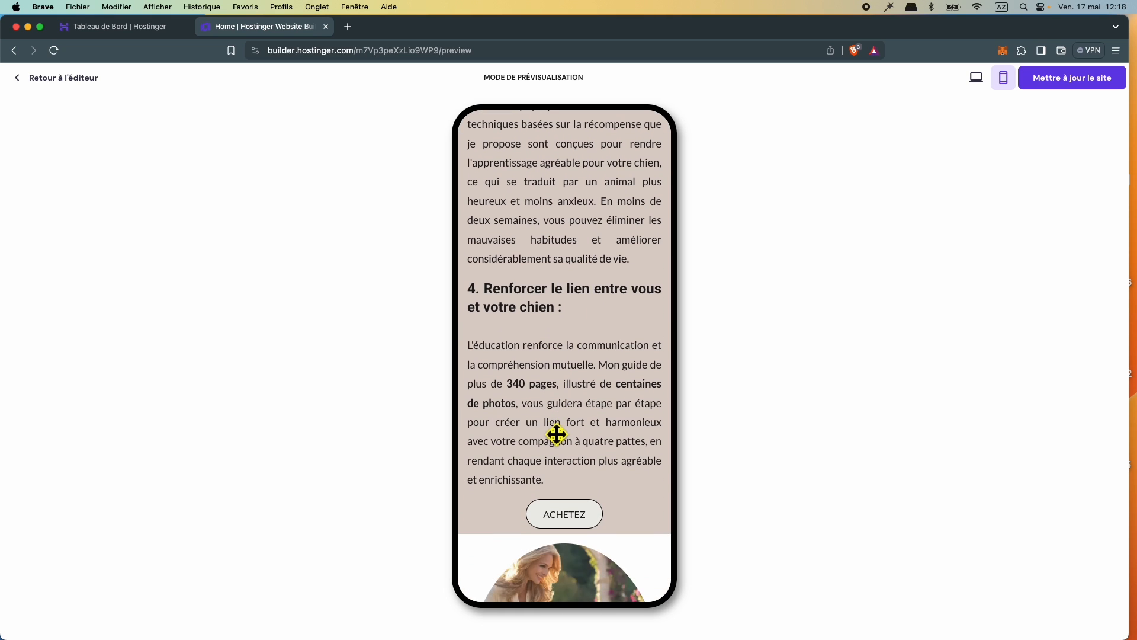
scroll(600, 347, down, 2)
scroll(600, 347, down, 16)
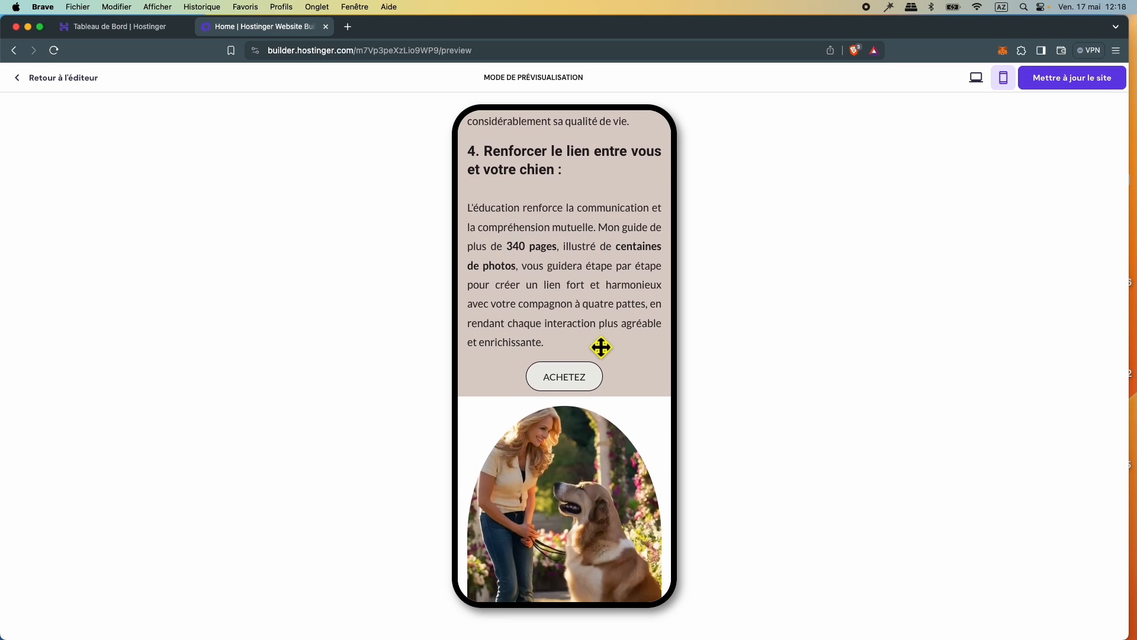
scroll(582, 400, down, 20)
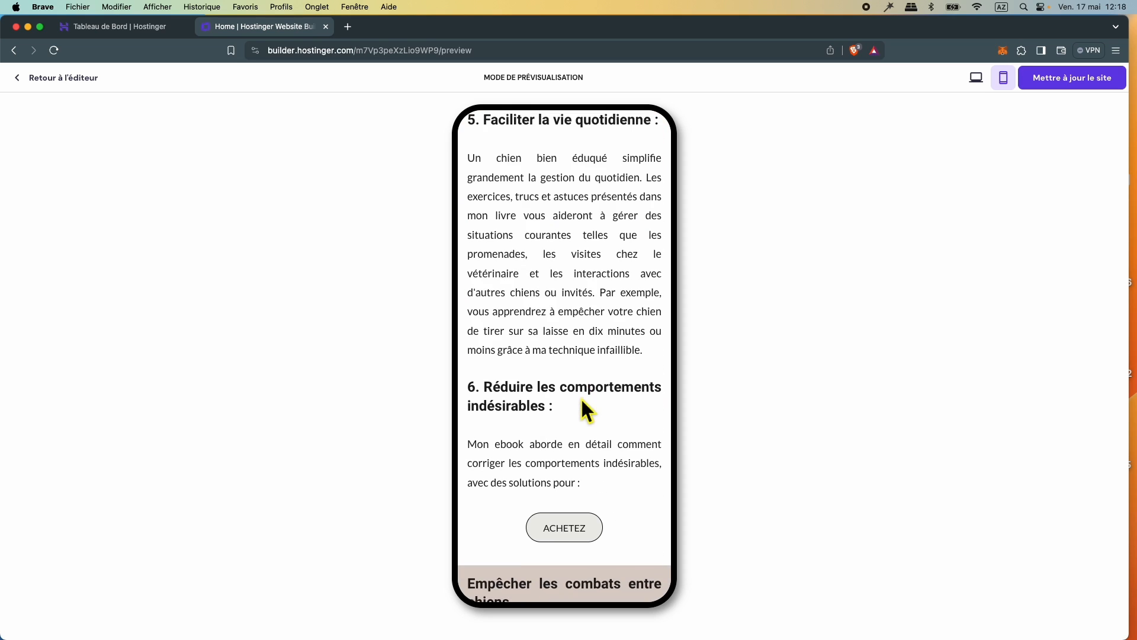
scroll(588, 407, down, 18)
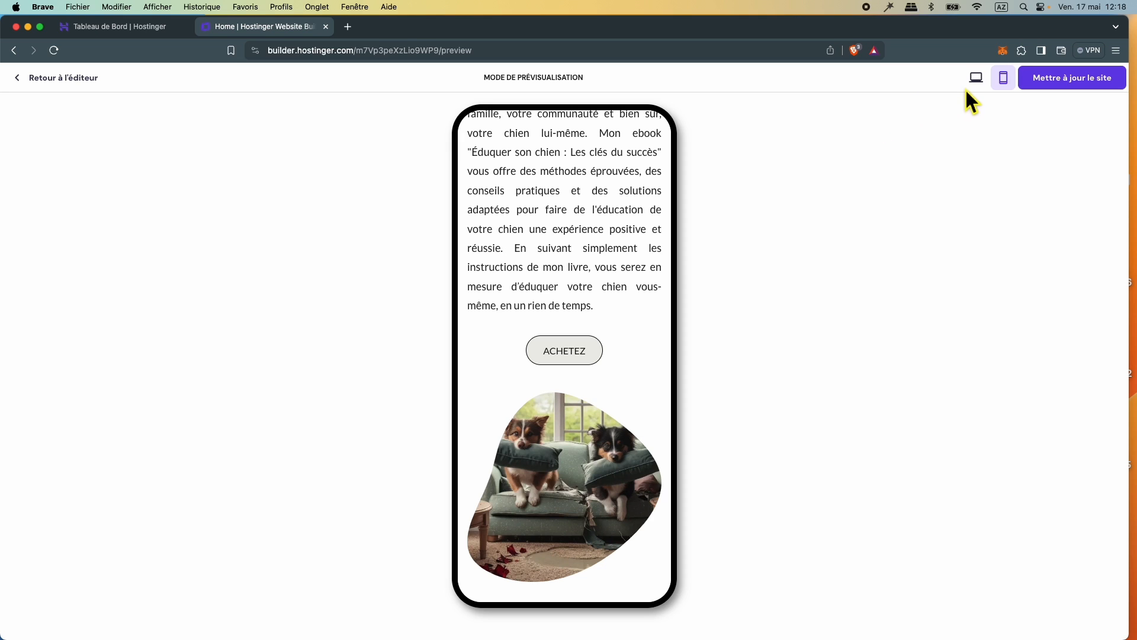
click(986, 99)
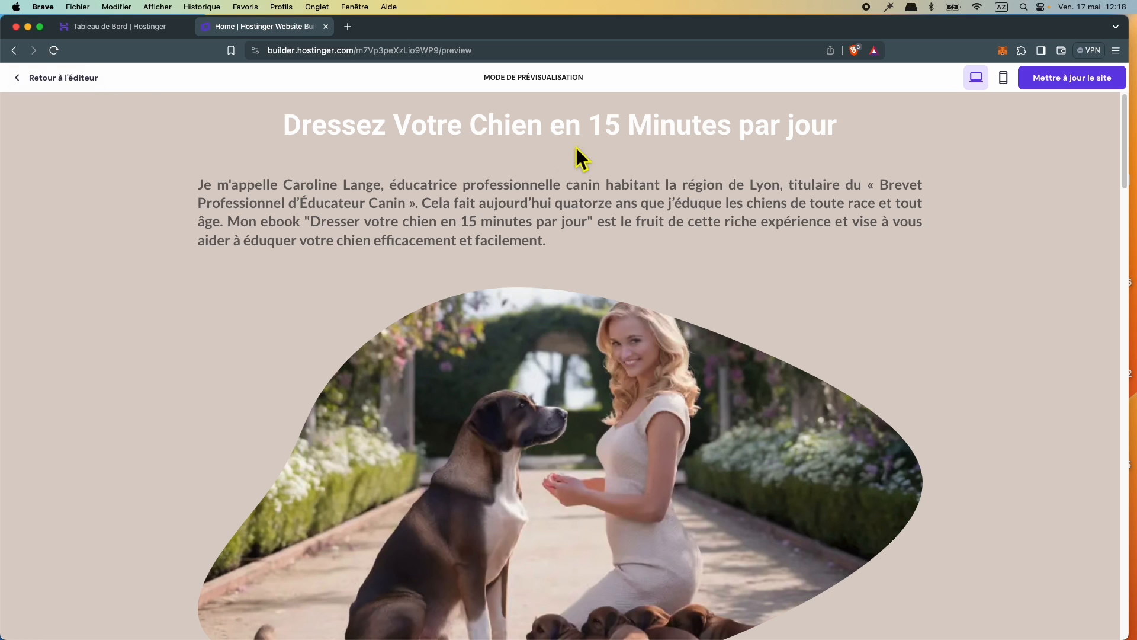
Return to the editor and set the paragraph under "1. Garantir la sécurité de votre chien" to font size 24
click(60, 78)
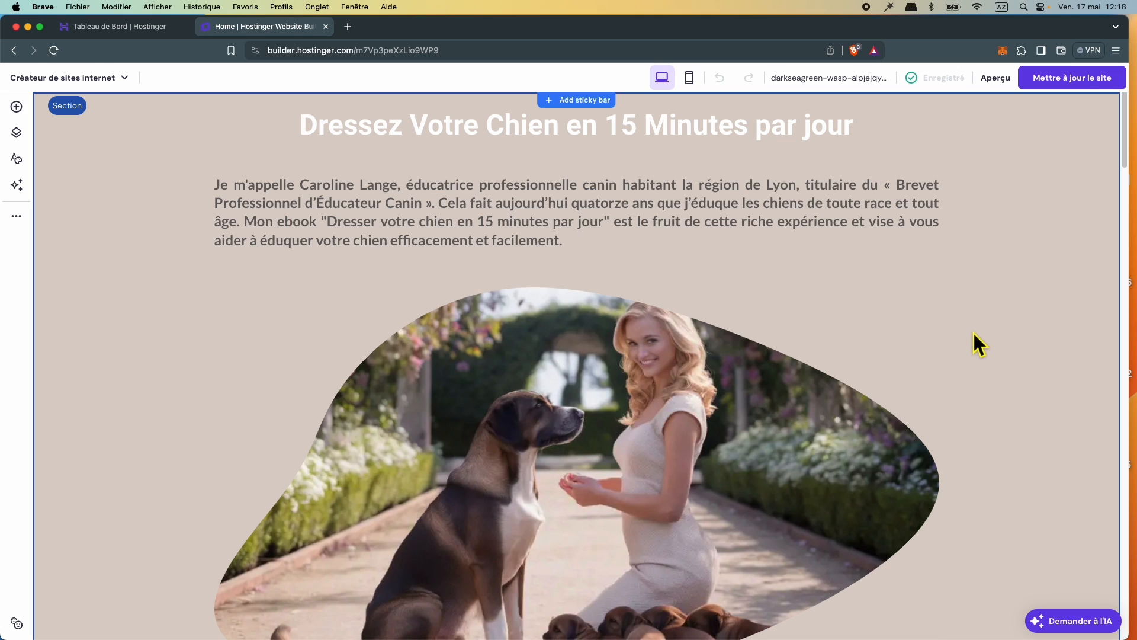
scroll(972, 331, down, 10)
scroll(972, 347, down, 1)
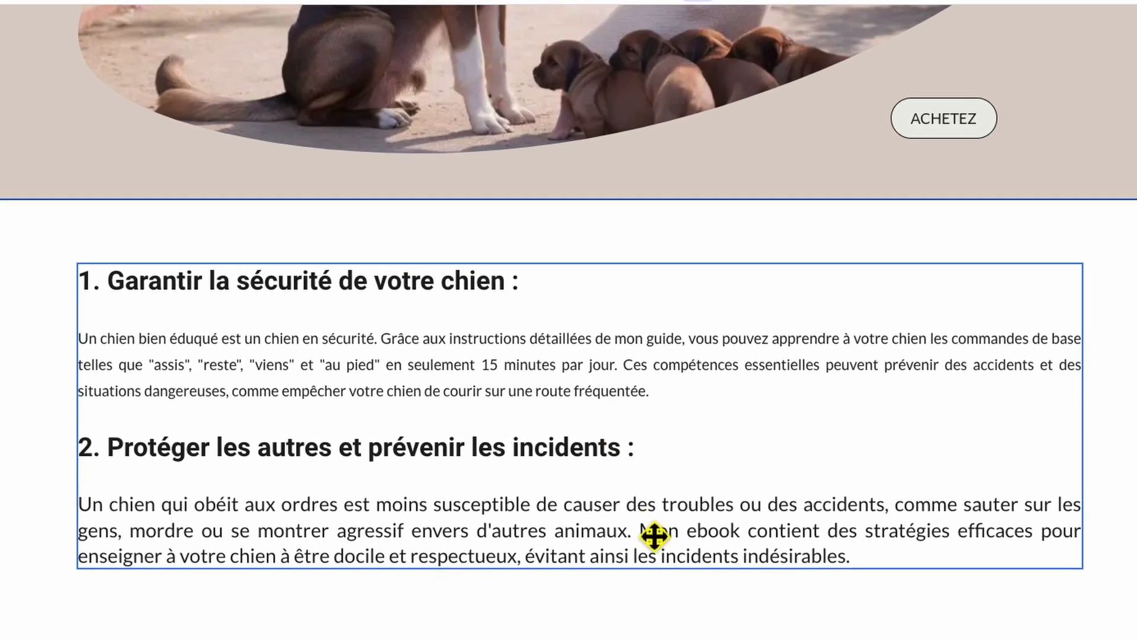
click(434, 372)
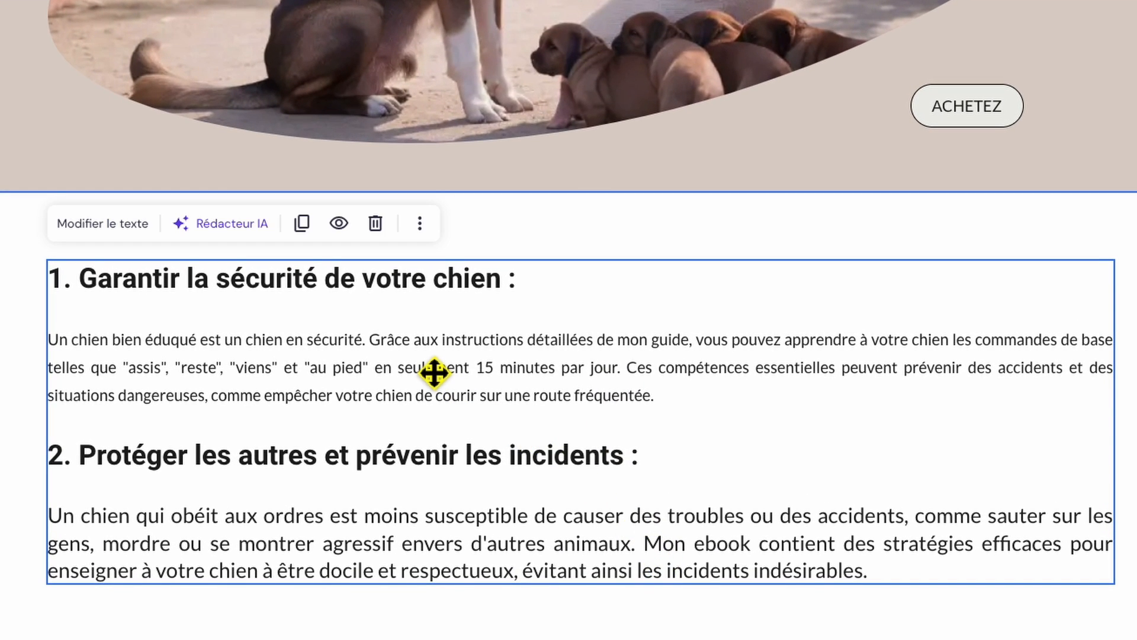
click(120, 231)
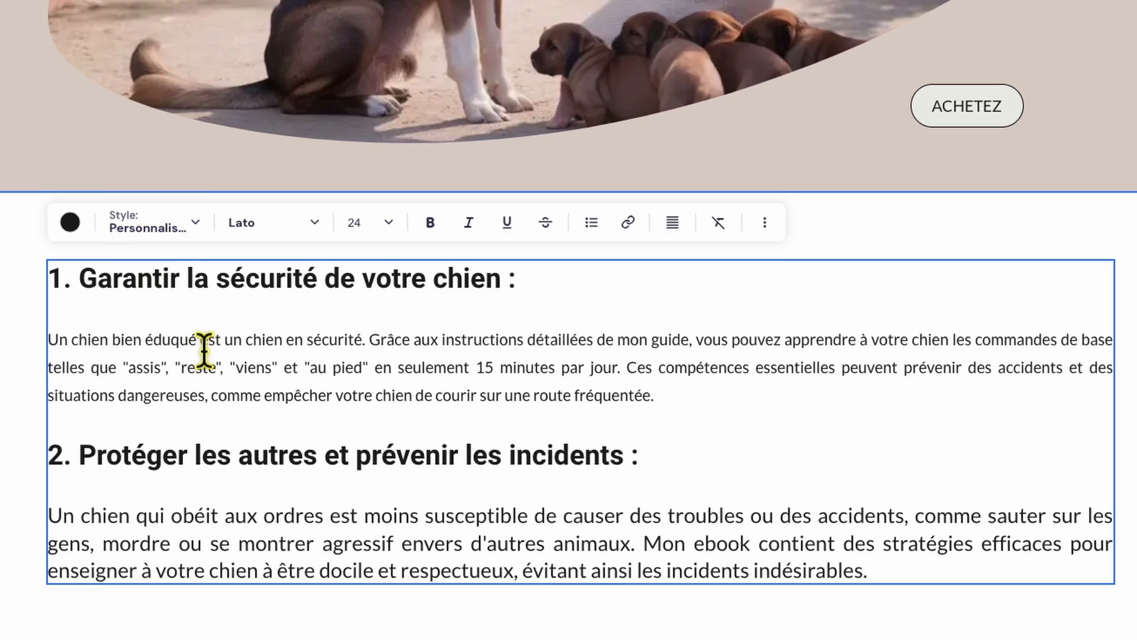
click(227, 356)
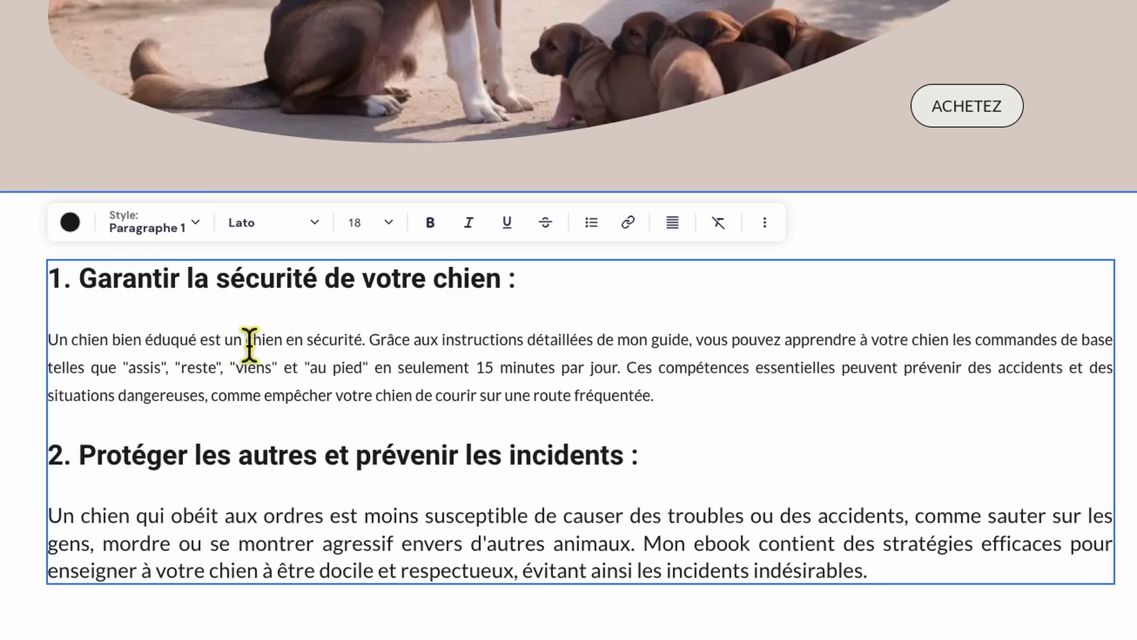
click(406, 240)
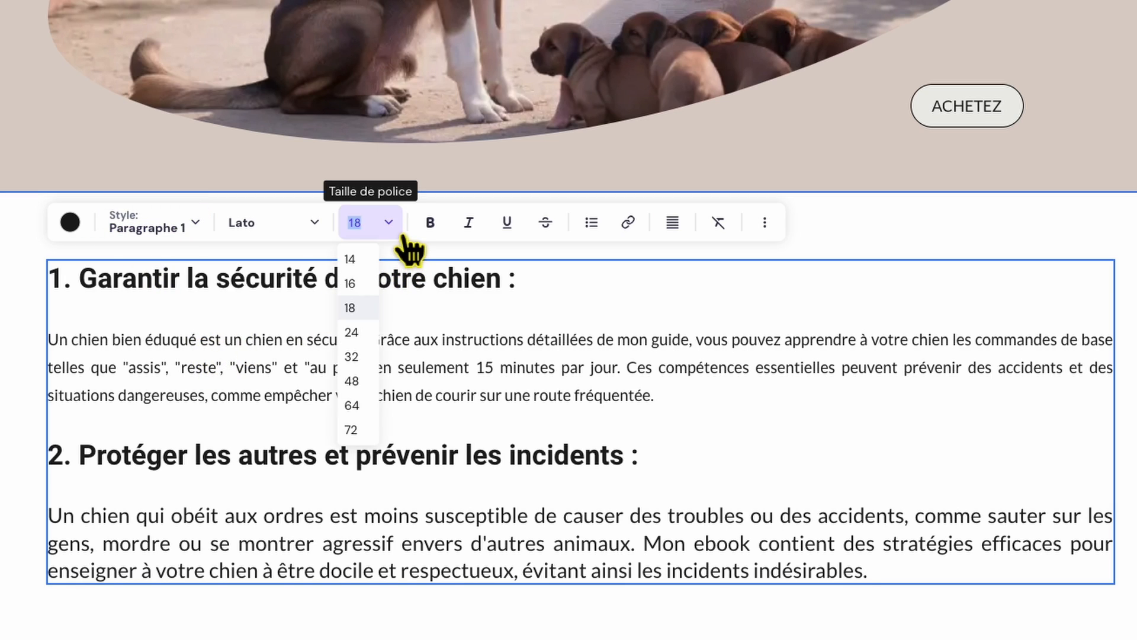
click(380, 344)
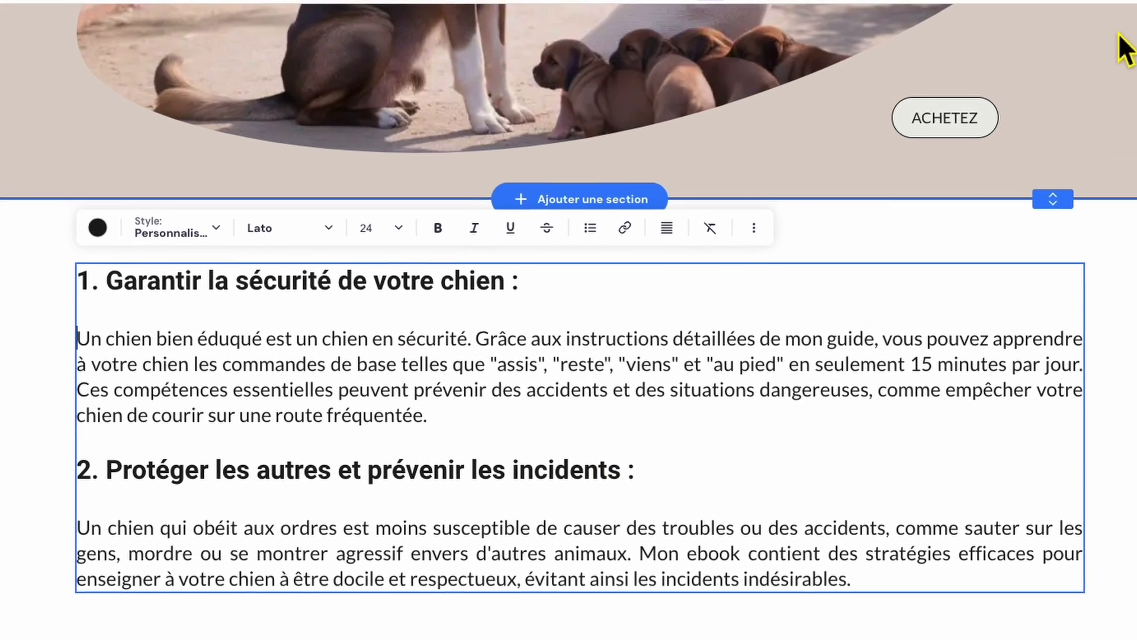
mouse_move(1126, 2)
click(996, 57)
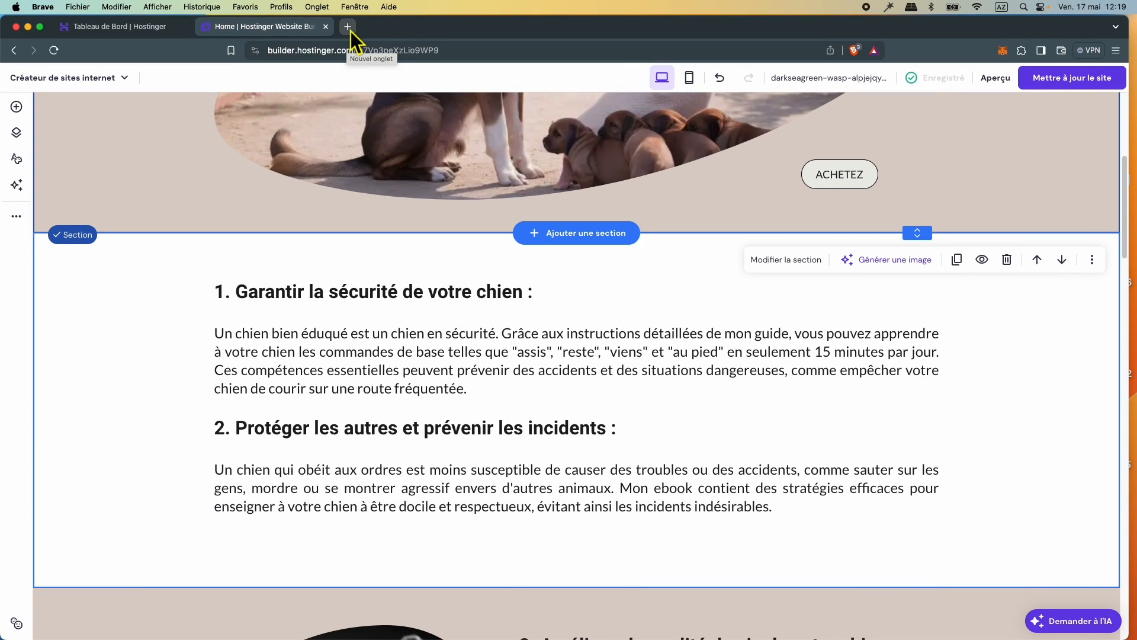
In a new browser tab, search the 1TPE catalogue for "chien" and open the affiliate links of "Dressez Votre Chien en 15 Minutes par jour"
click(348, 27)
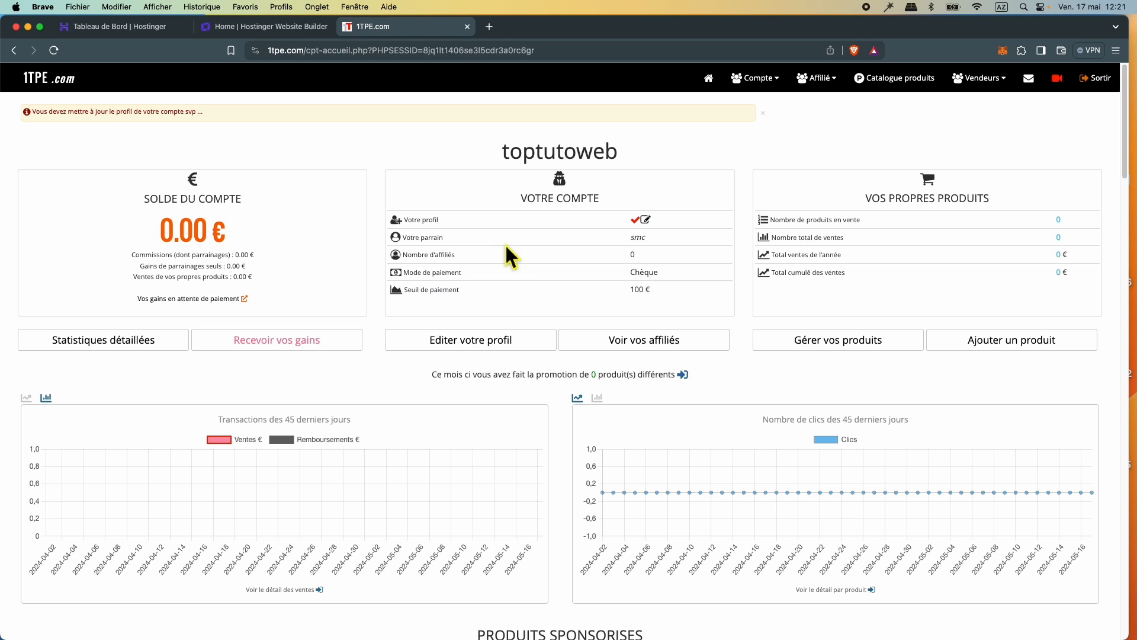
click(907, 102)
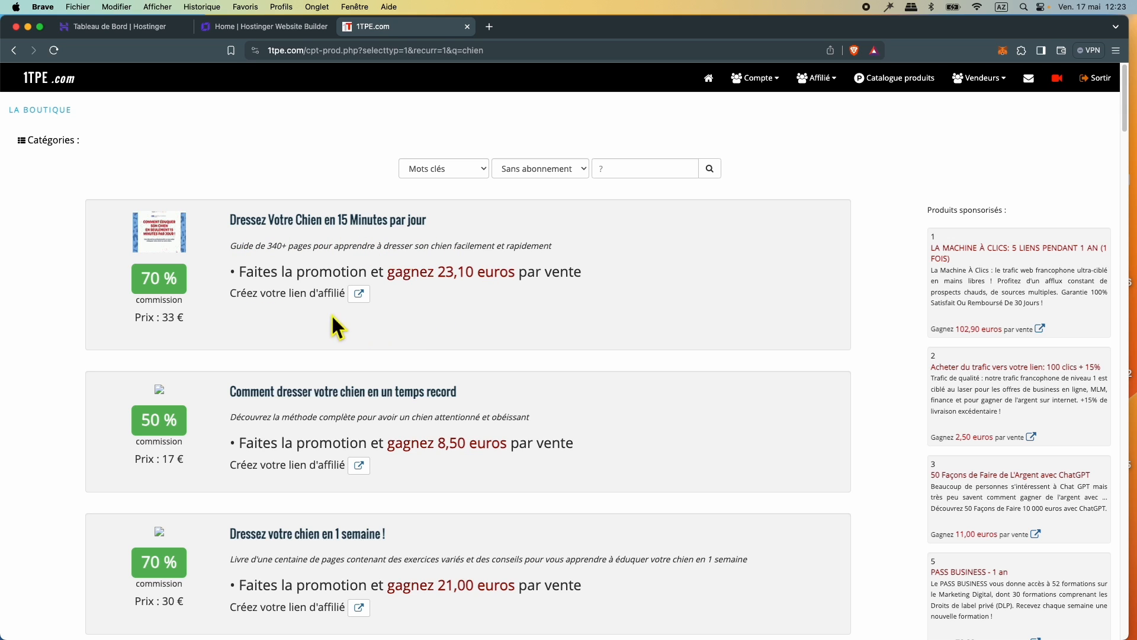
click(361, 296)
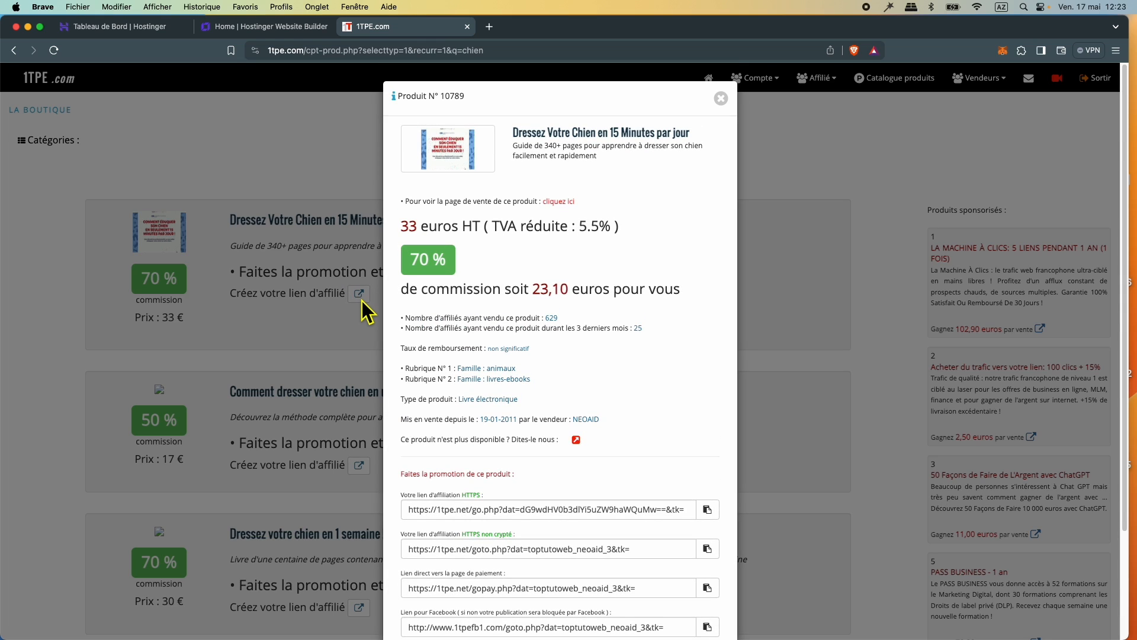
scroll(662, 381, down, 3)
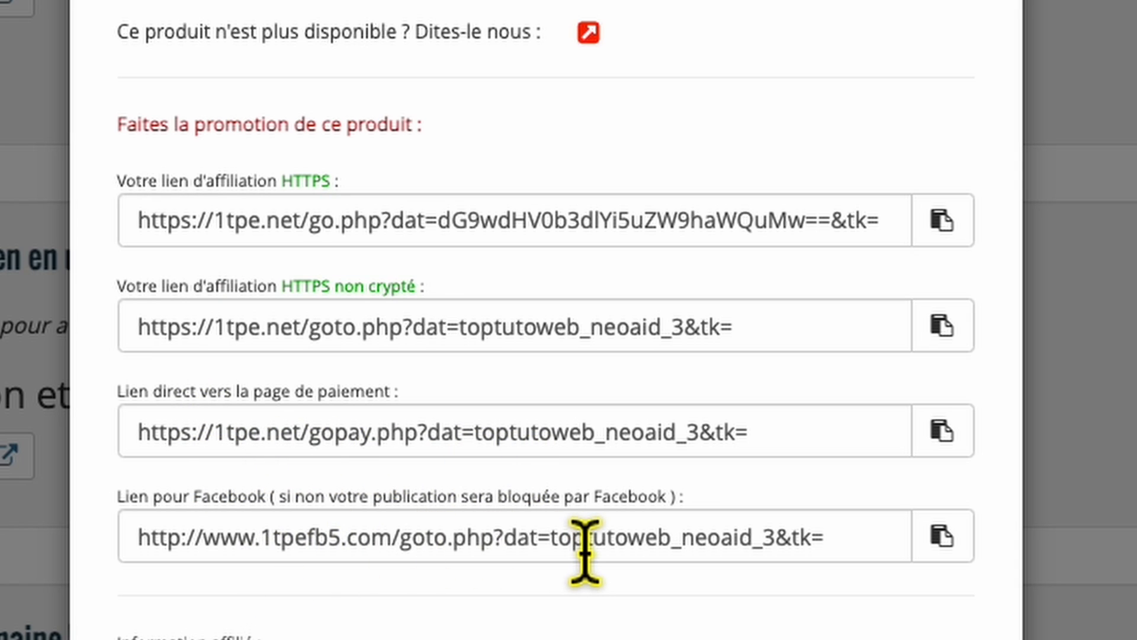
Copy the product's HTTPS affiliate link and open it in a new browser tab to check where it leads
click(973, 242)
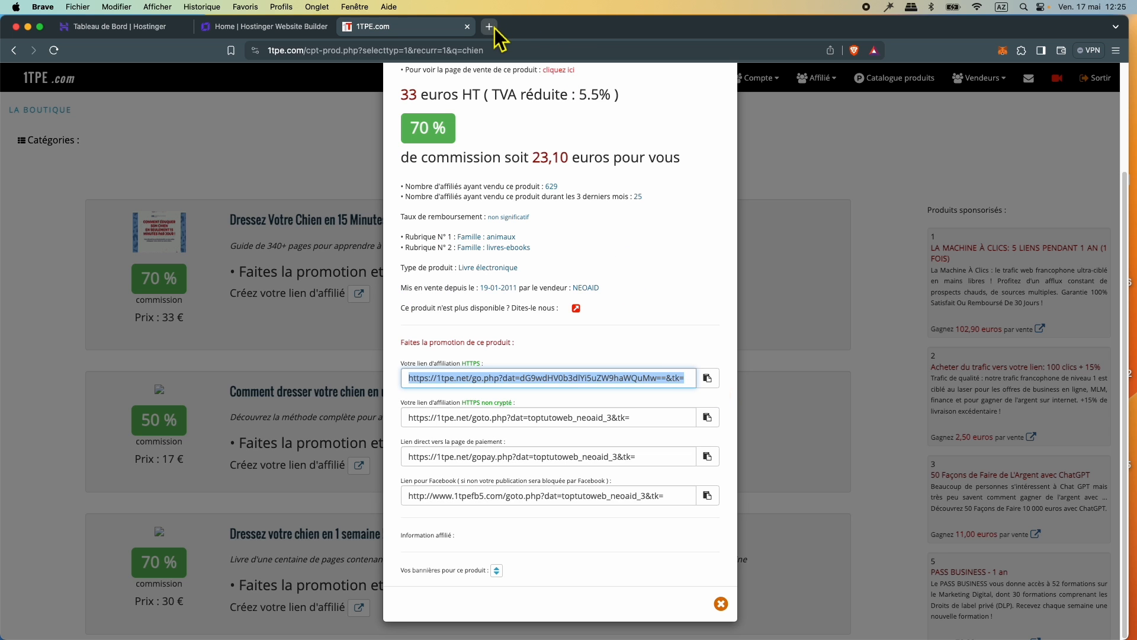
click(491, 27)
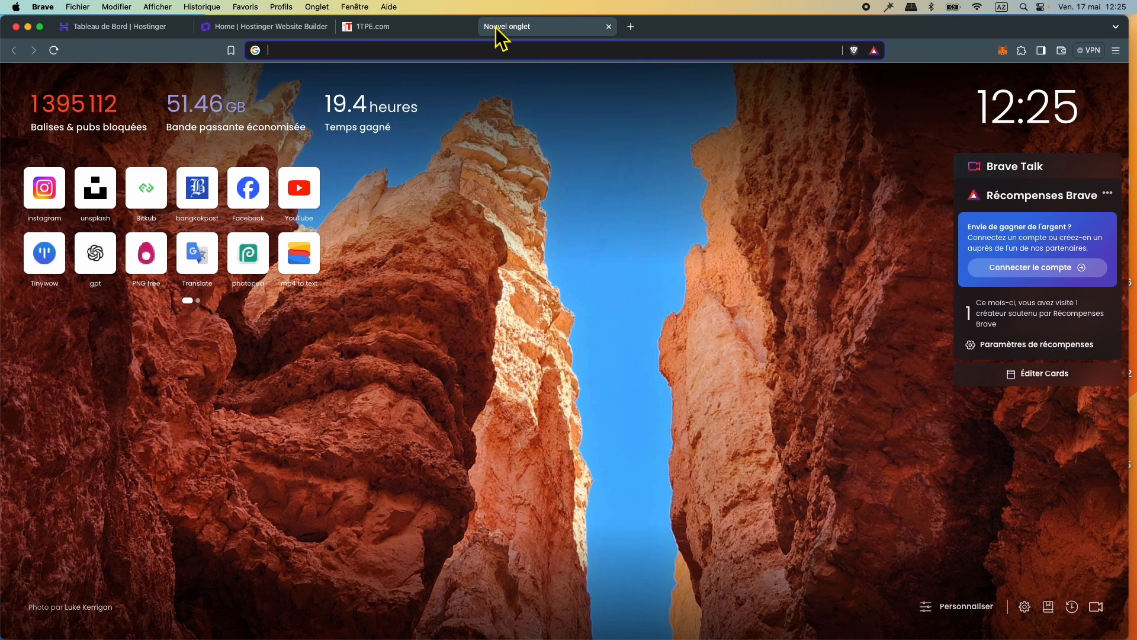
right_click(329, 53)
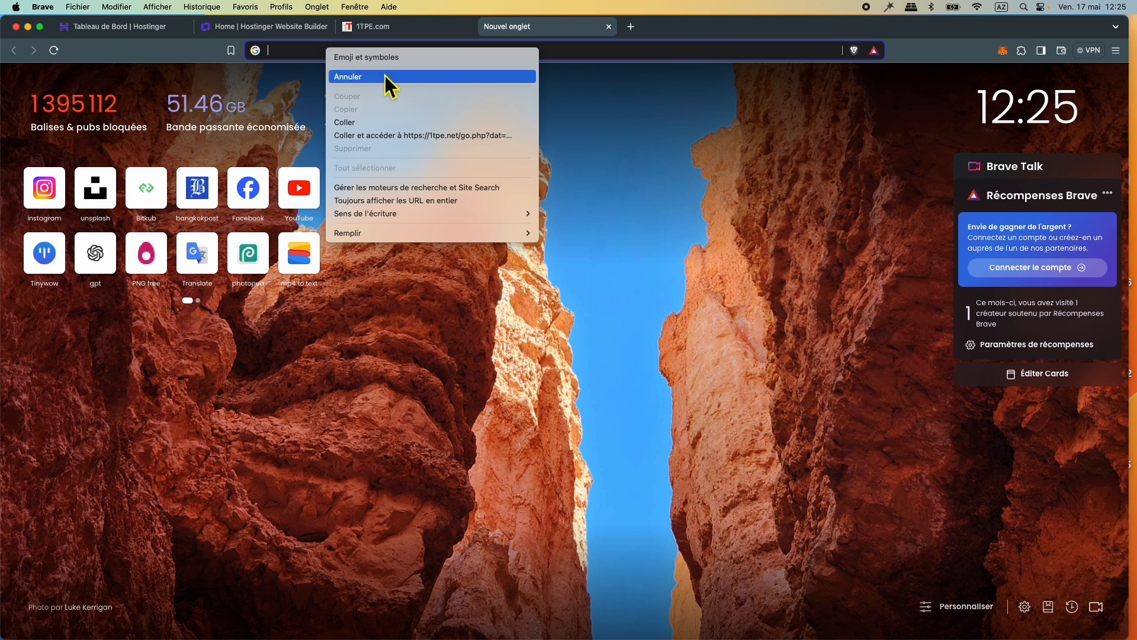
click(369, 122)
key(Return)
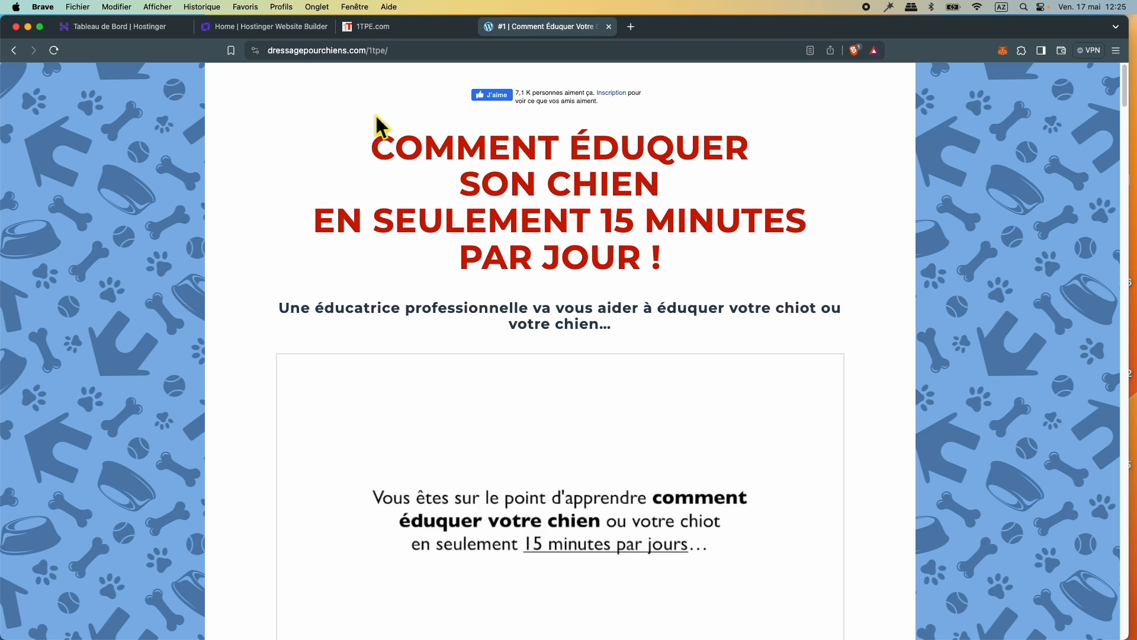
Return to the 1TPE product window, copy the direct payment page link and open it in another new browser tab
click(401, 31)
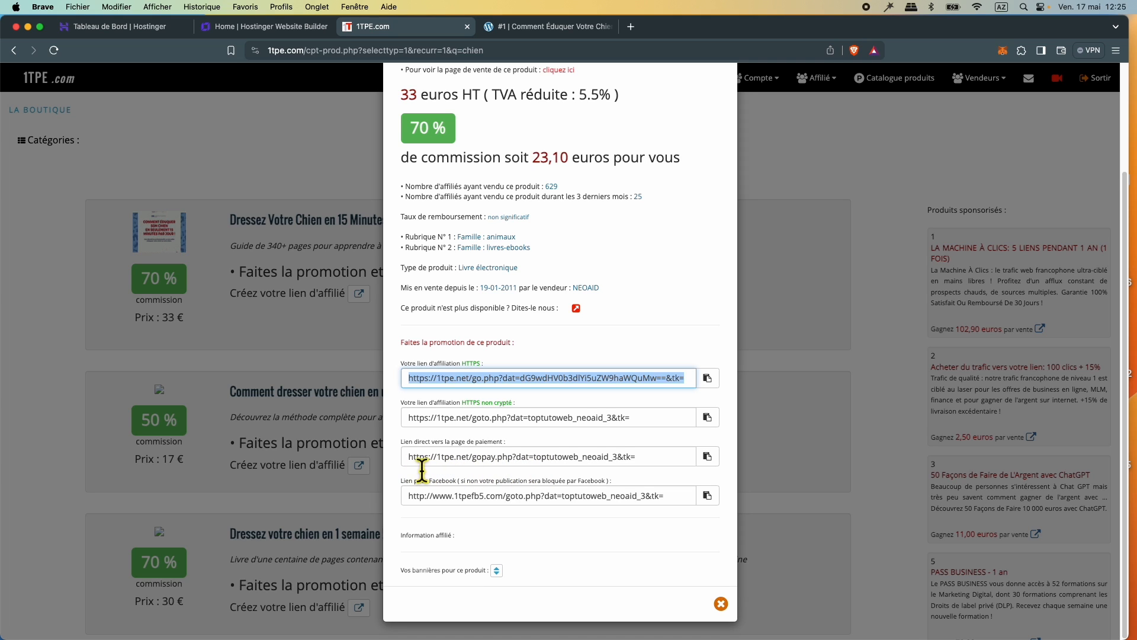
drag(414, 461, 720, 475)
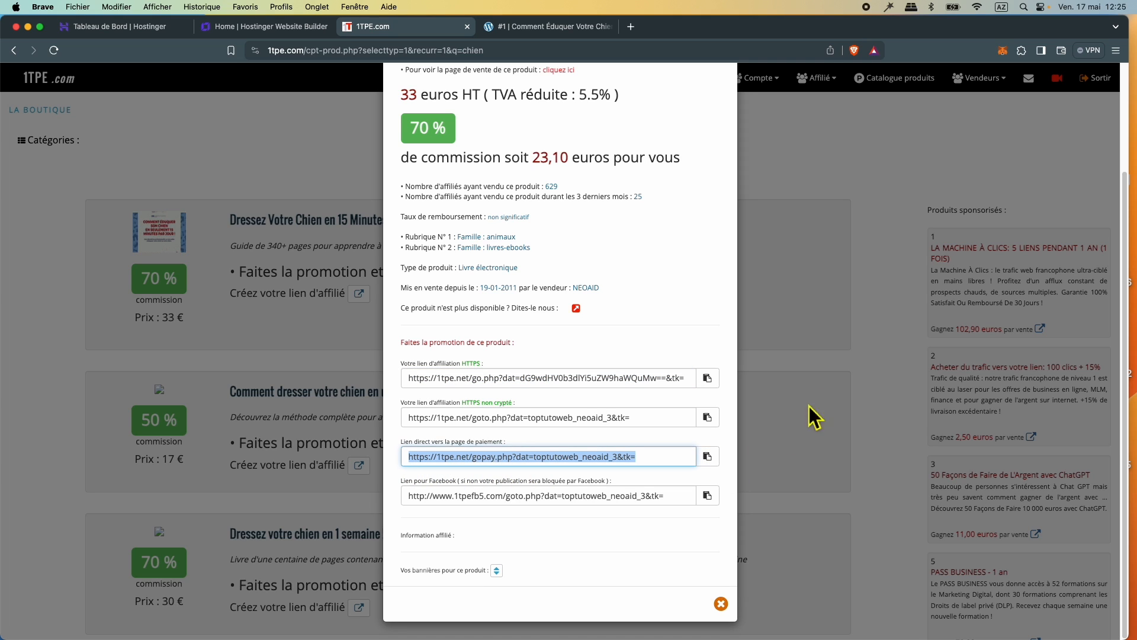
click(631, 26)
right_click(642, 50)
click(634, 134)
key(Return)
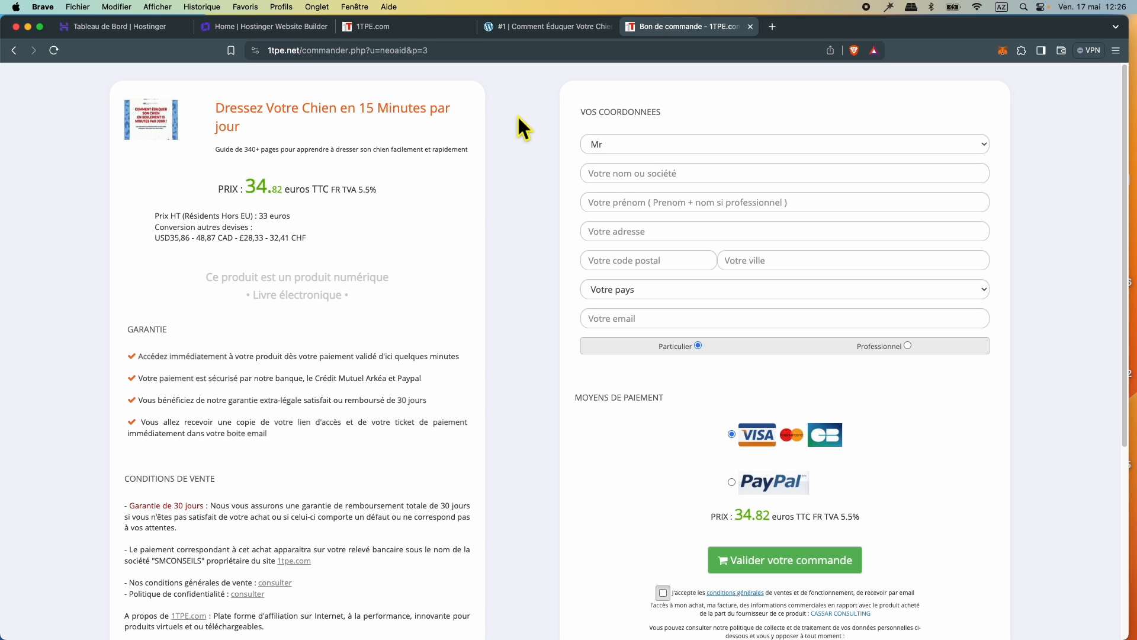
Close the two link test tabs and copy the direct payment page link from the 1TPE product window
click(403, 29)
key(super+w)
key(super+w)
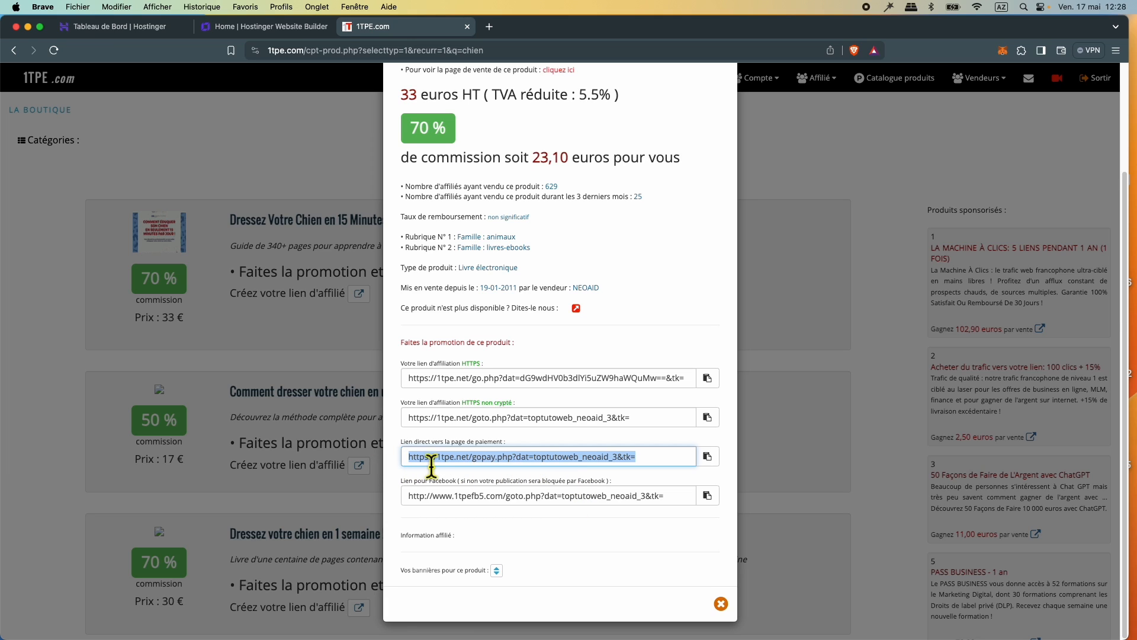
click(707, 456)
click(717, 464)
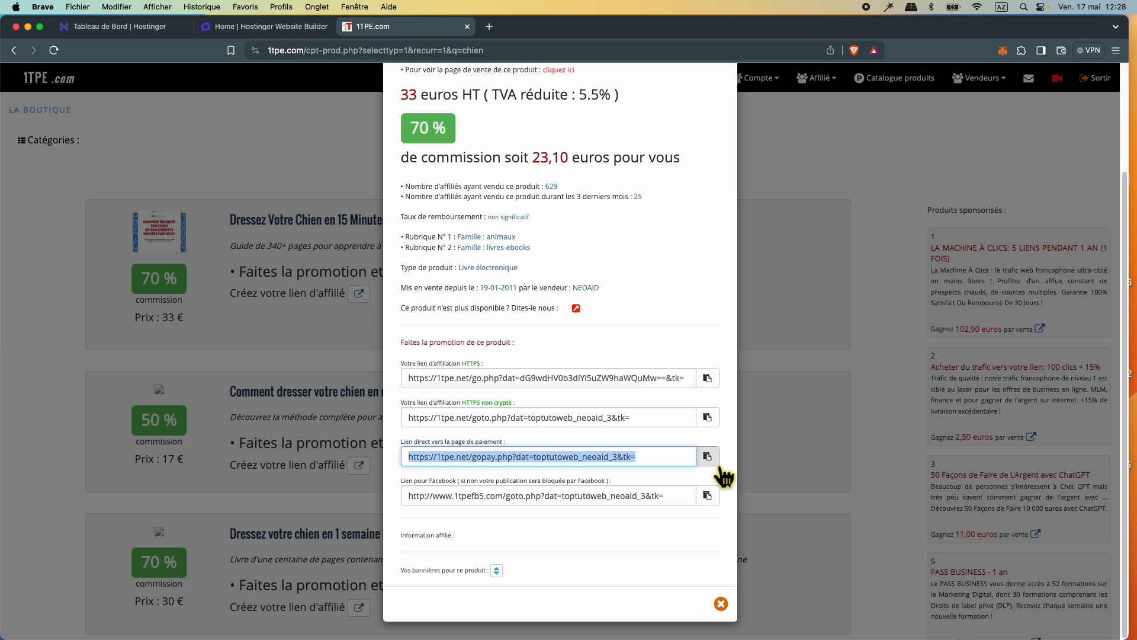
In the Hostinger builder, link the "ACHETEZ" button below the dog photo to the copied 1TPE payment page address and save the site
click(268, 33)
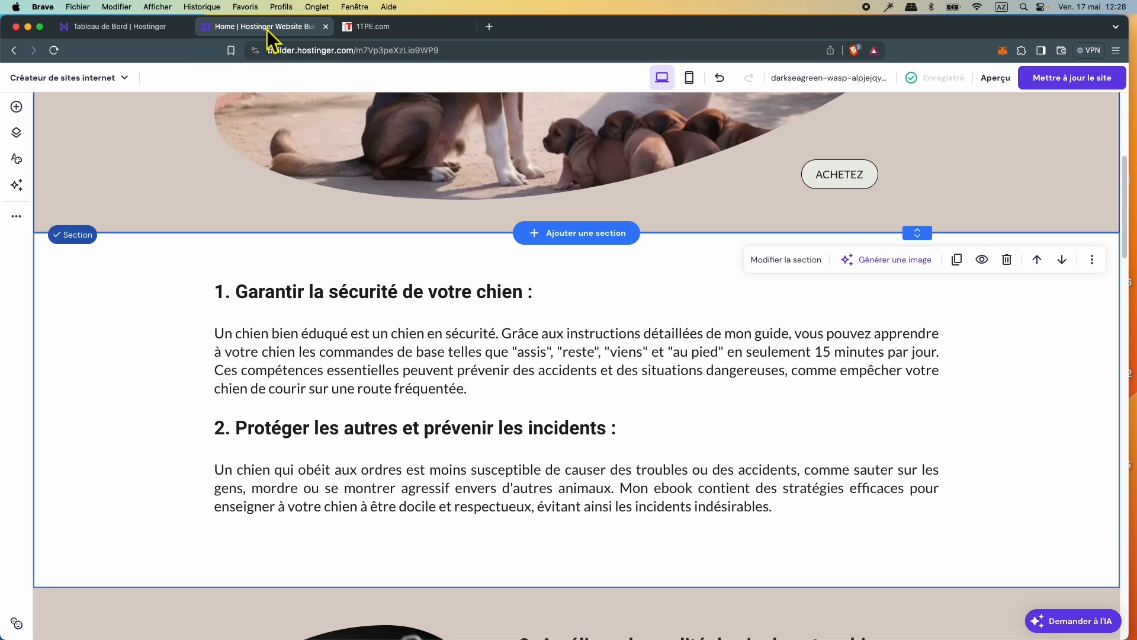
scroll(696, 415, up, 5)
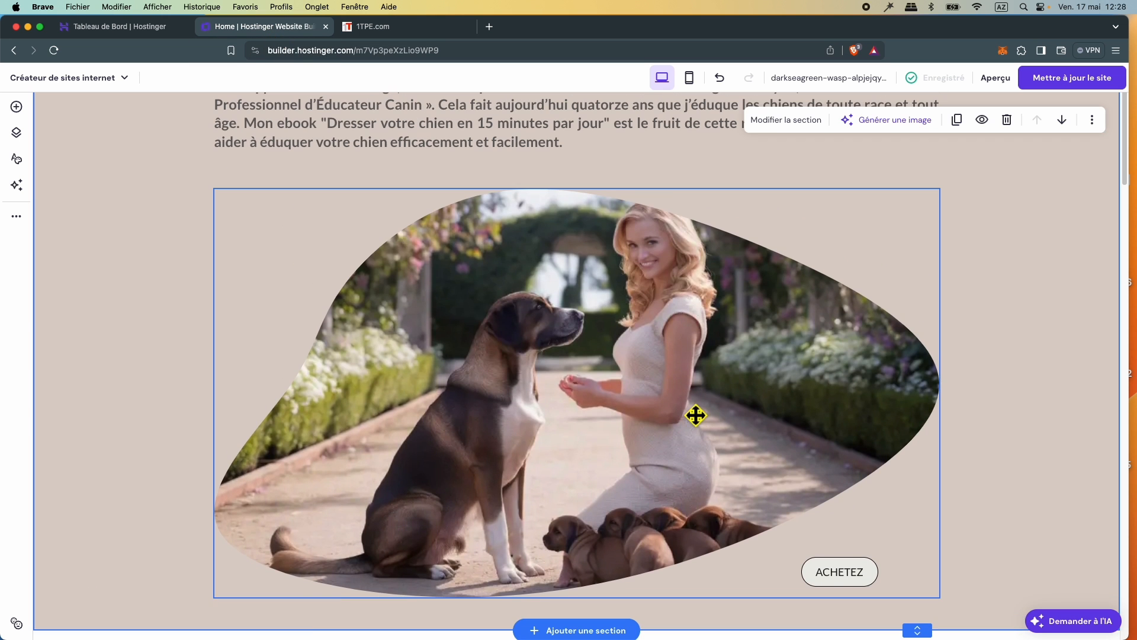
click(851, 584)
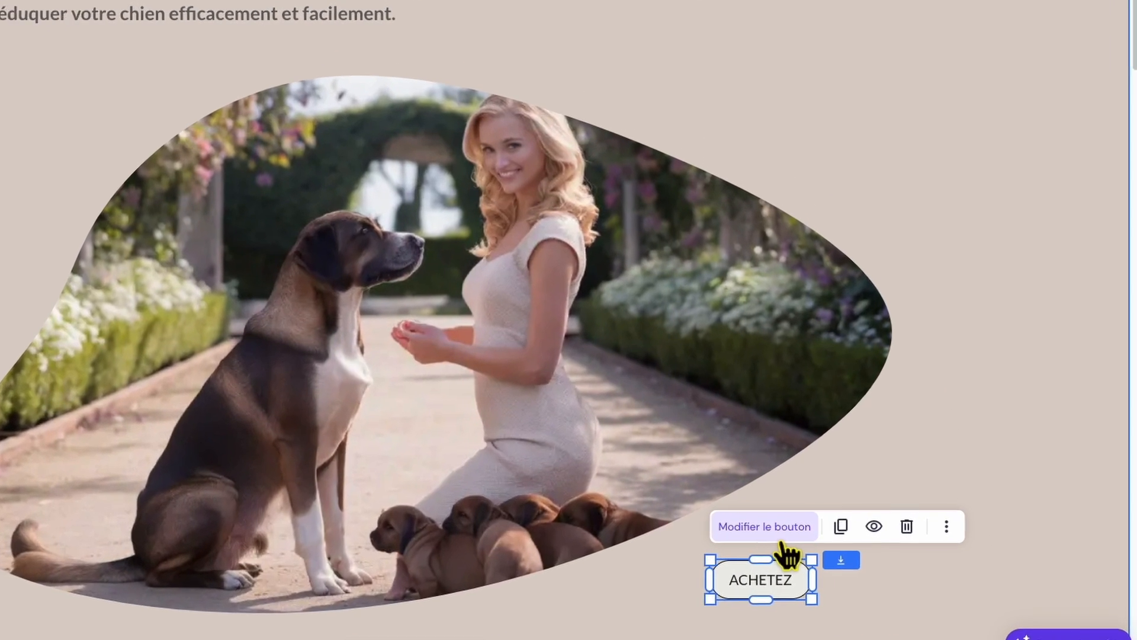
click(841, 530)
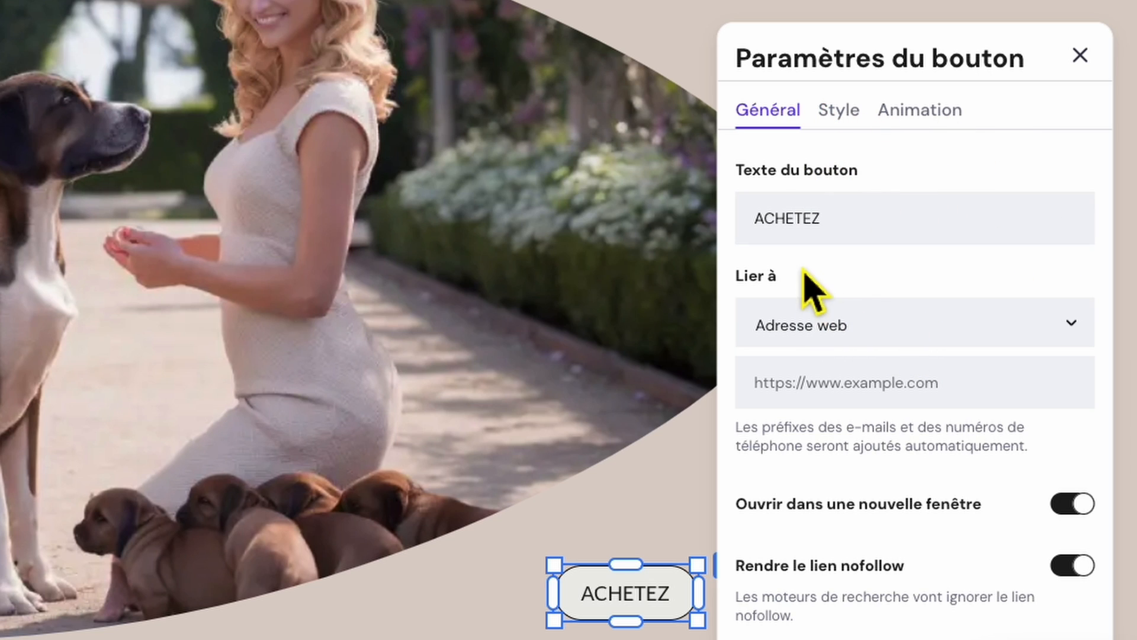
click(1060, 332)
click(1019, 370)
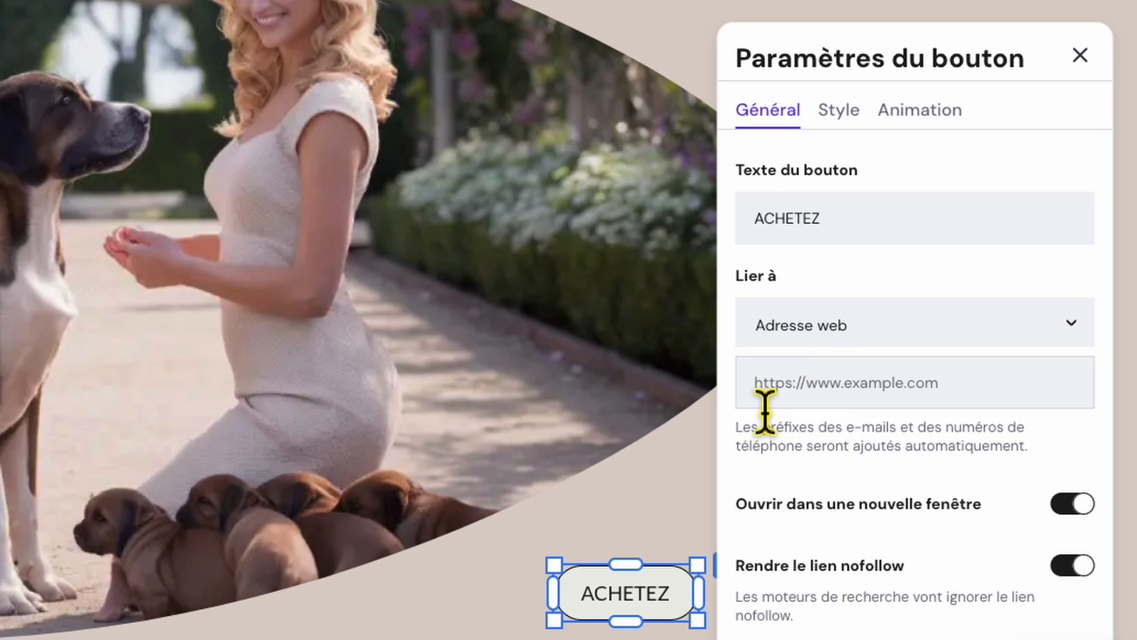
right_click(788, 391)
click(841, 431)
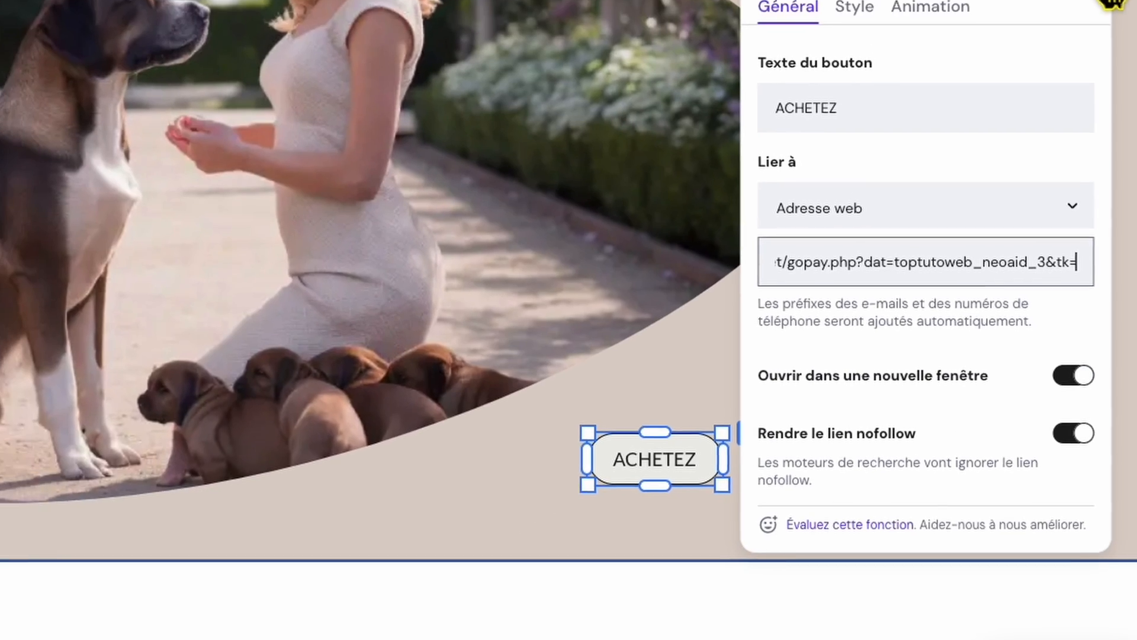
click(1081, 55)
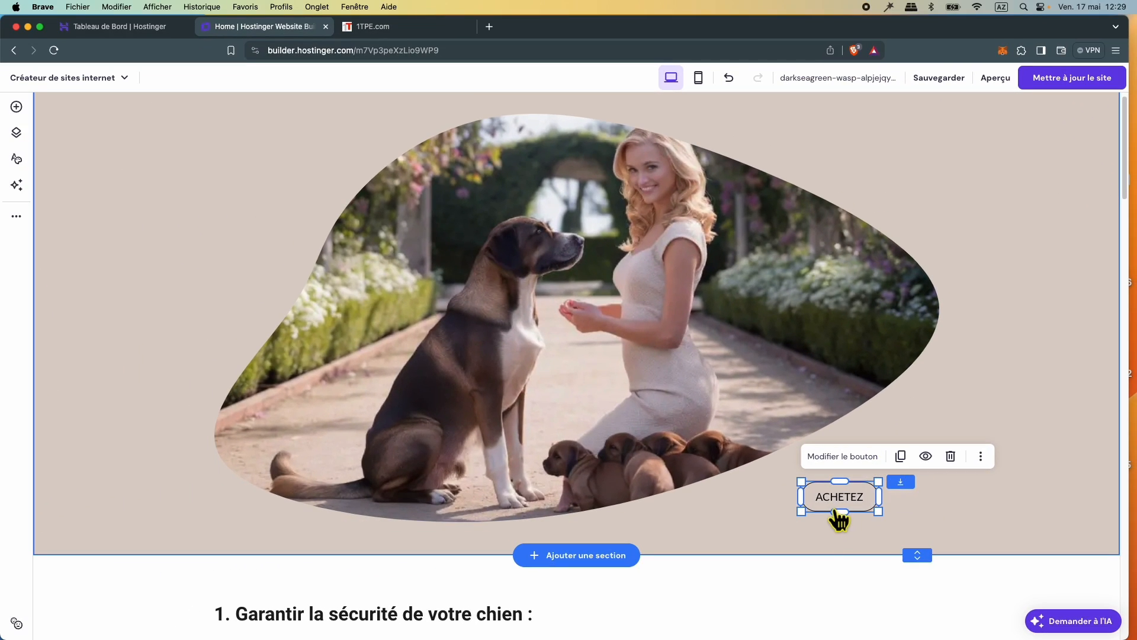
click(940, 77)
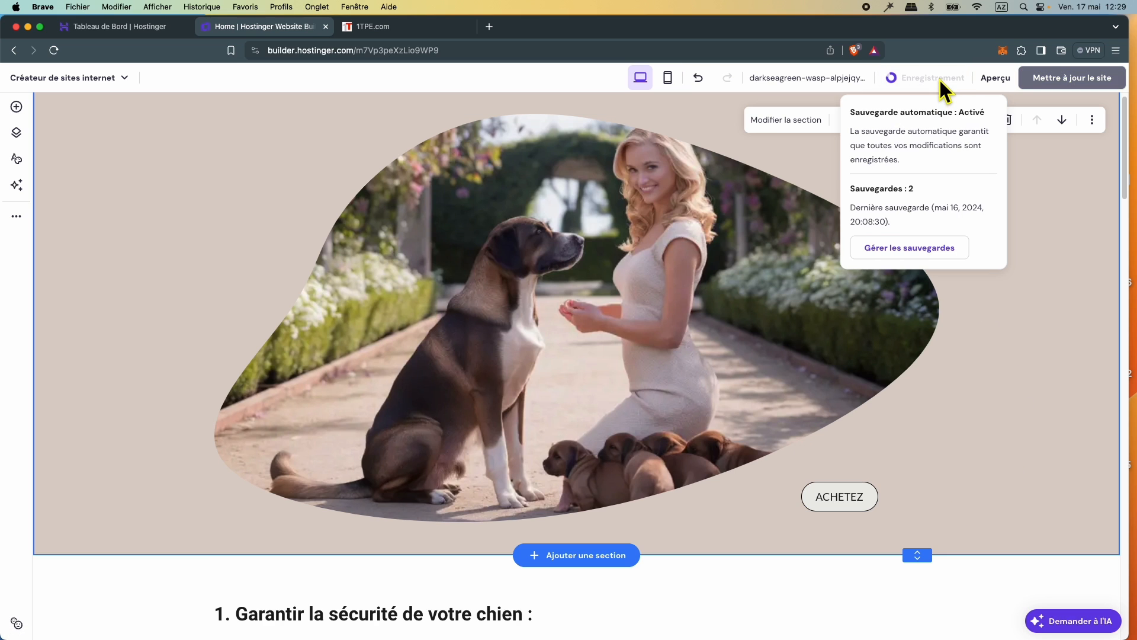
Preview the site, test where the "ACHETEZ" button below the dog photo leads, and close the page it opens
click(995, 78)
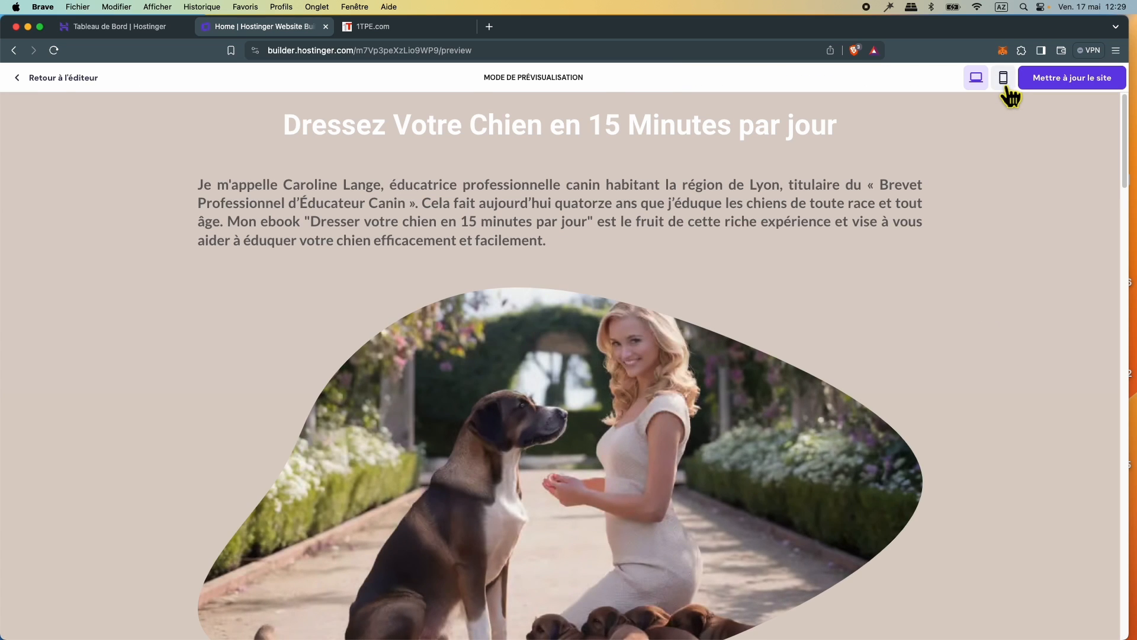
scroll(848, 221, down, 4)
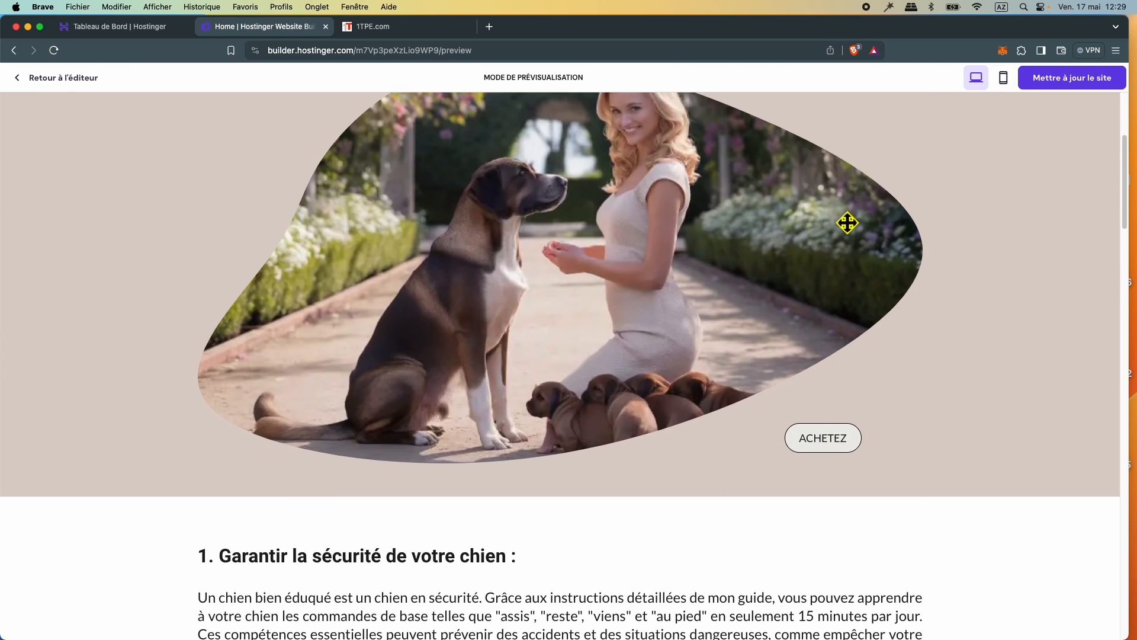
scroll(847, 223, down, 1)
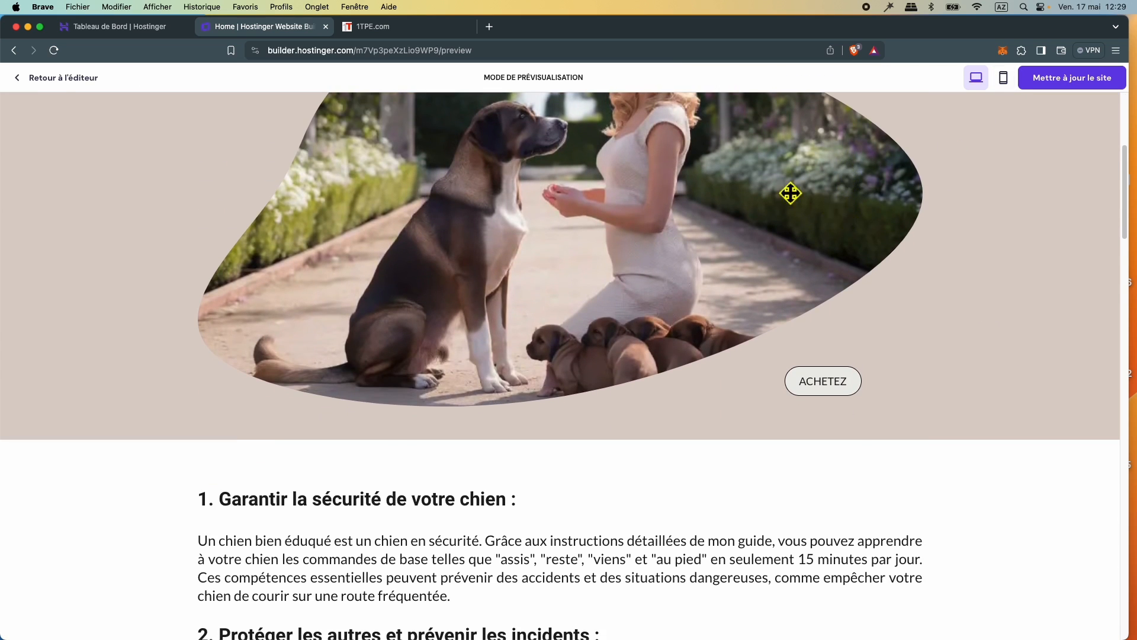
click(836, 390)
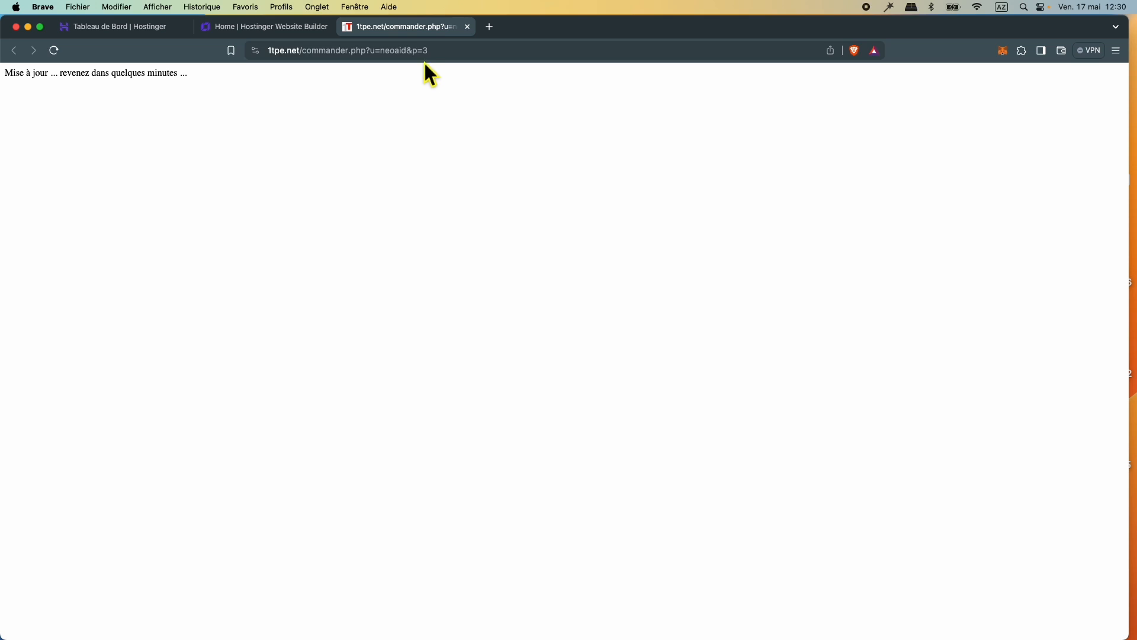
click(472, 29)
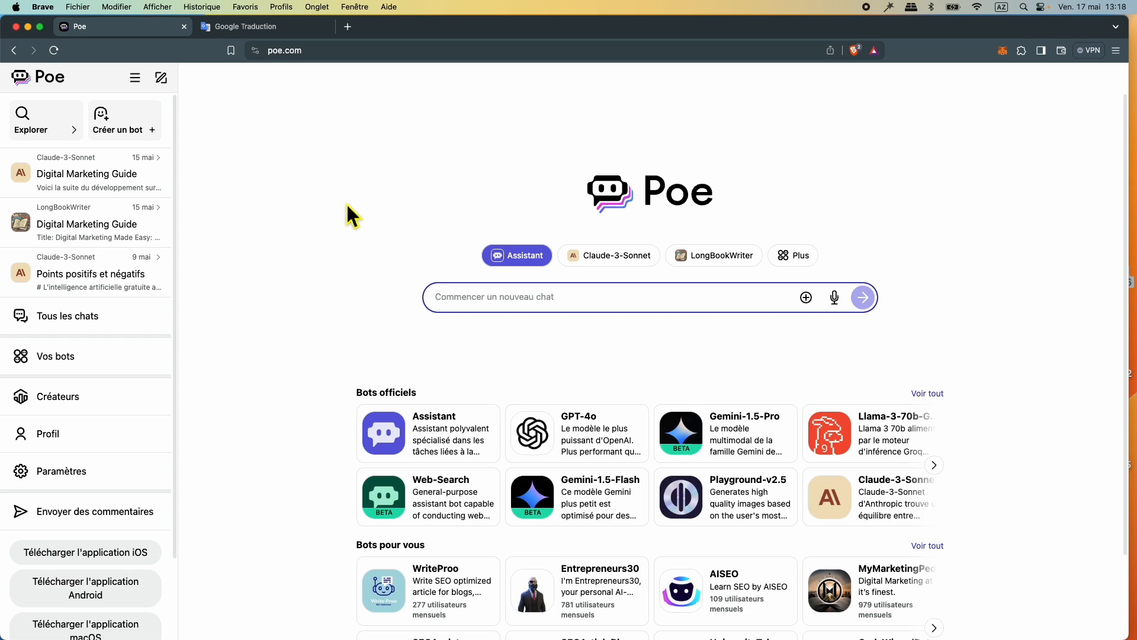
In Poe, explore the available bots and show the "Écriture créative" category
click(68, 131)
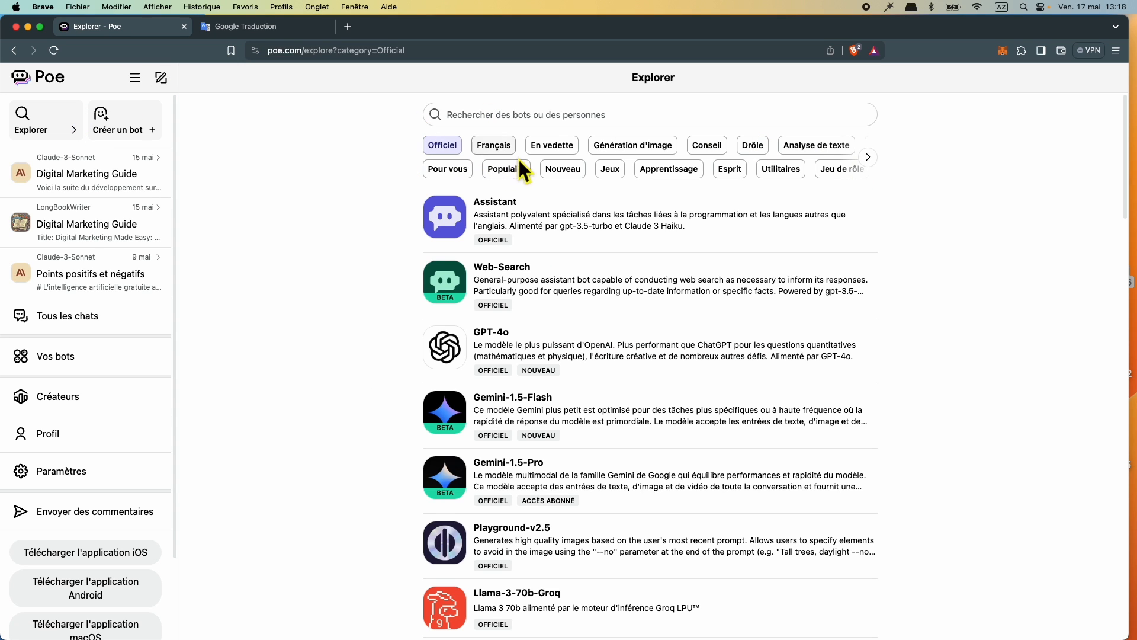
click(869, 158)
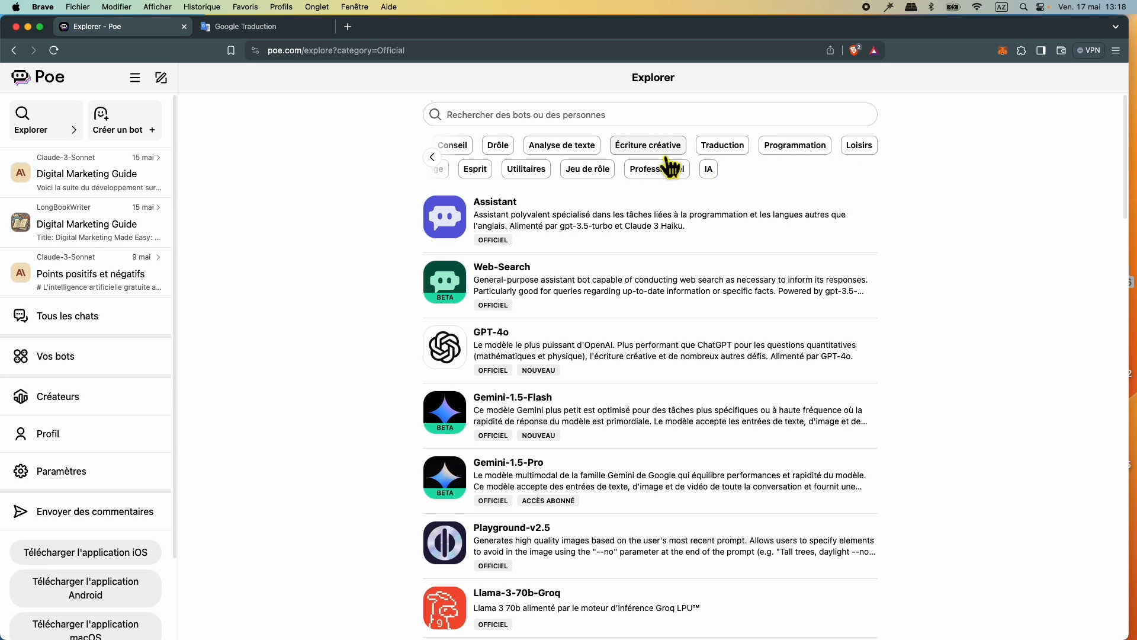
click(666, 153)
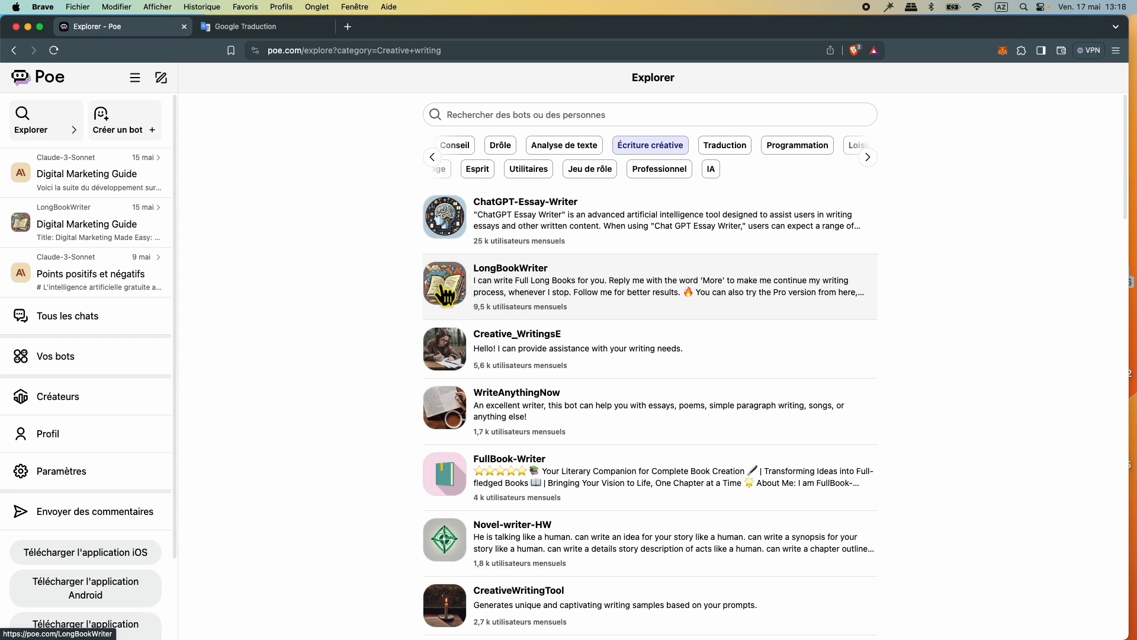
Open the LongBookWriter chat "Digital Marketing Guide" and review its book prompt, table of contents, introduction and Chapter 1
click(75, 244)
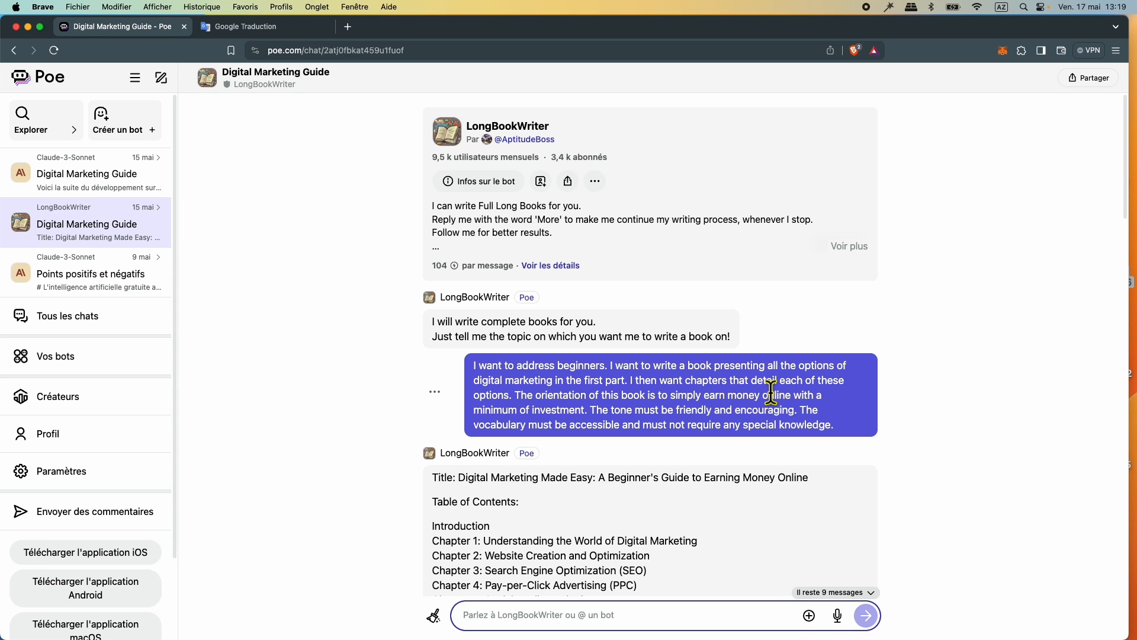
scroll(771, 393, down, 7)
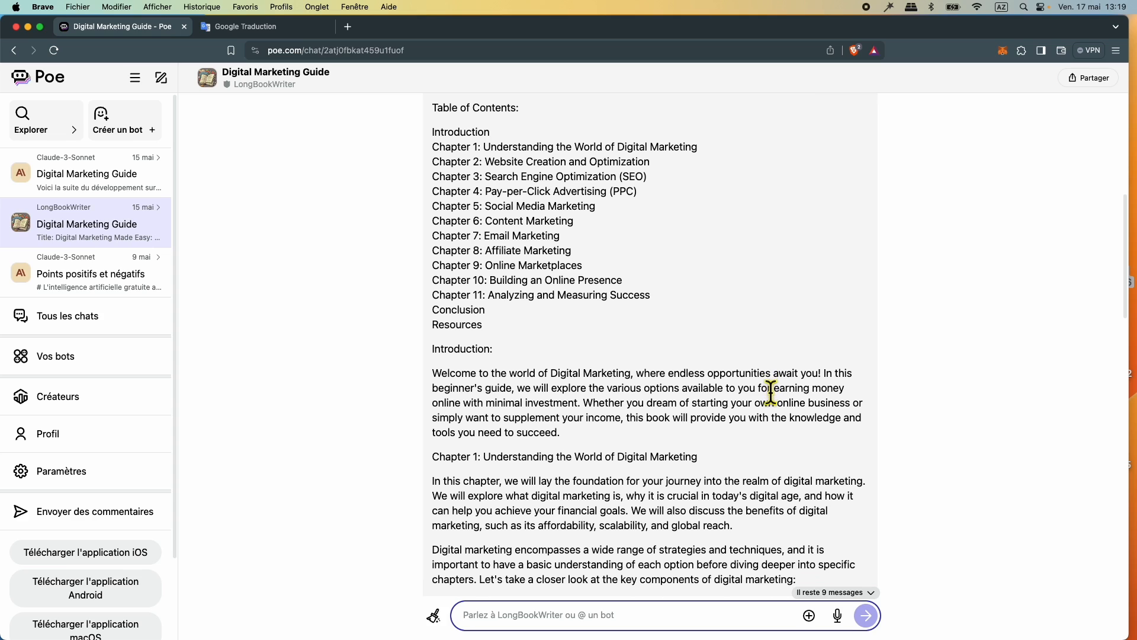
scroll(771, 392, up, 2)
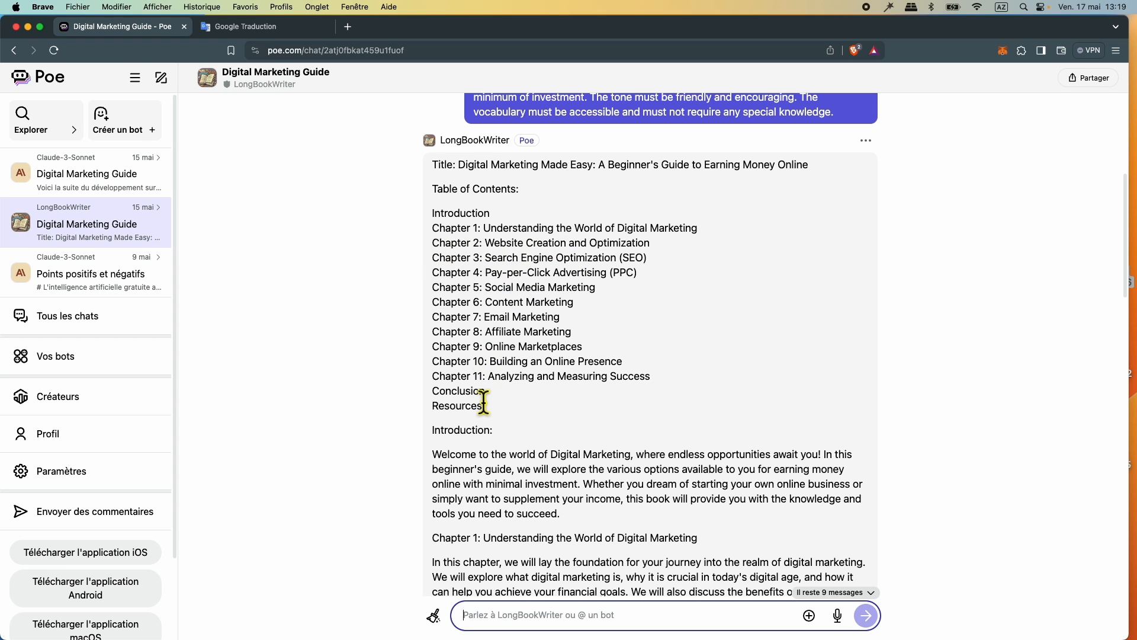
scroll(483, 402, down, 10)
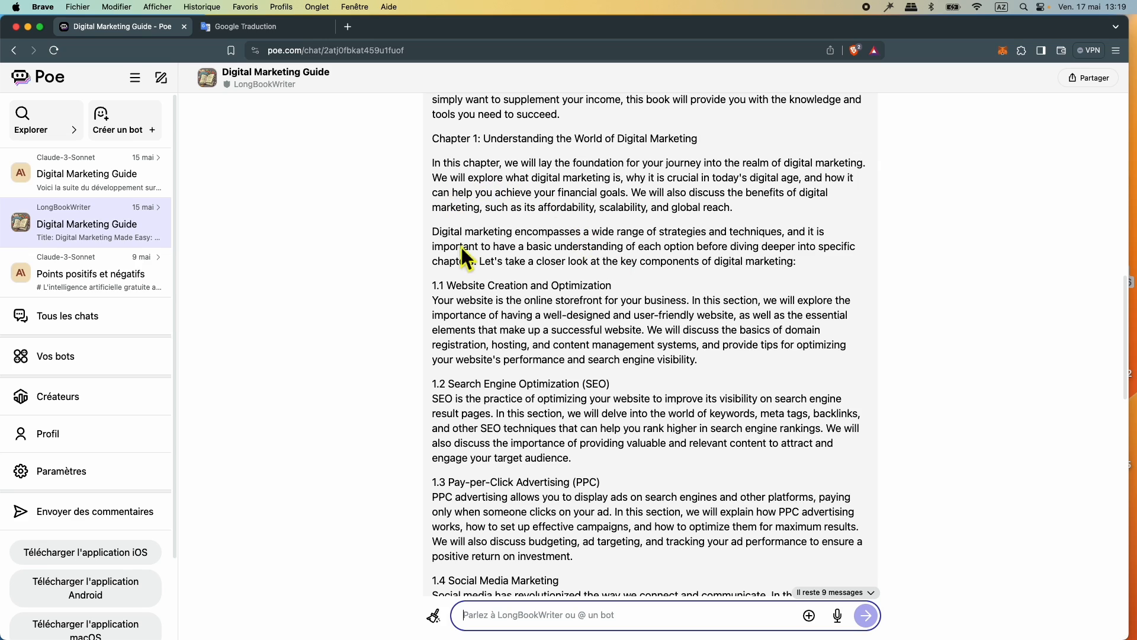
scroll(503, 355, down, 1)
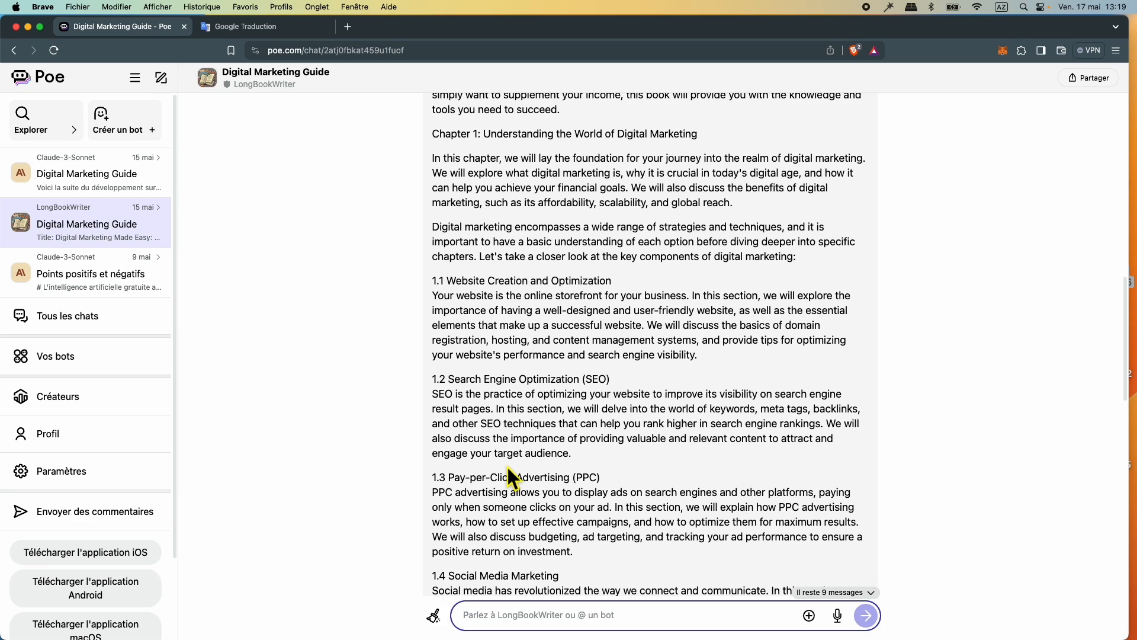
scroll(507, 467, down, 15)
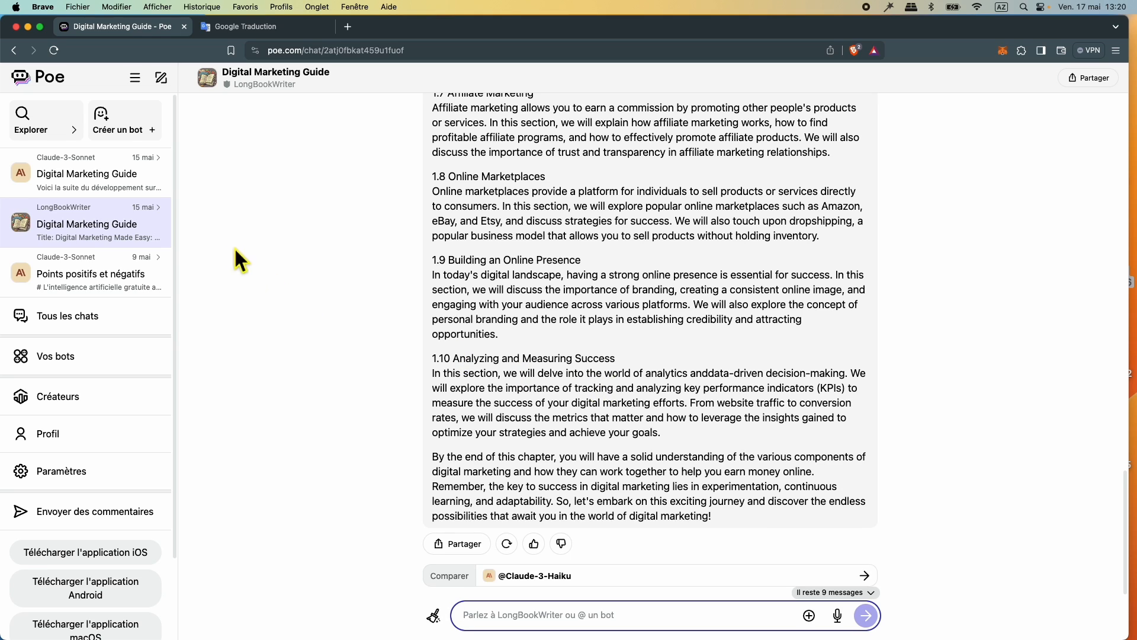
Open the Claude-3-Sonnet chat "Digital Marketing Guide" and review the translation request and the French version of the introduction and Chapter 1
click(97, 184)
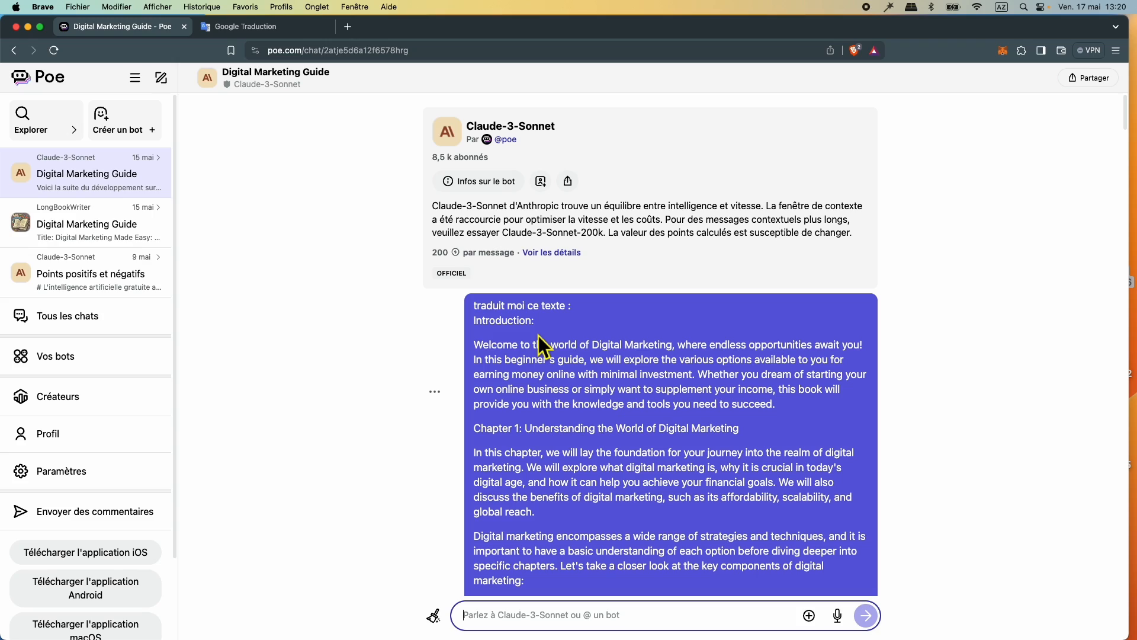
scroll(539, 335, down, 5)
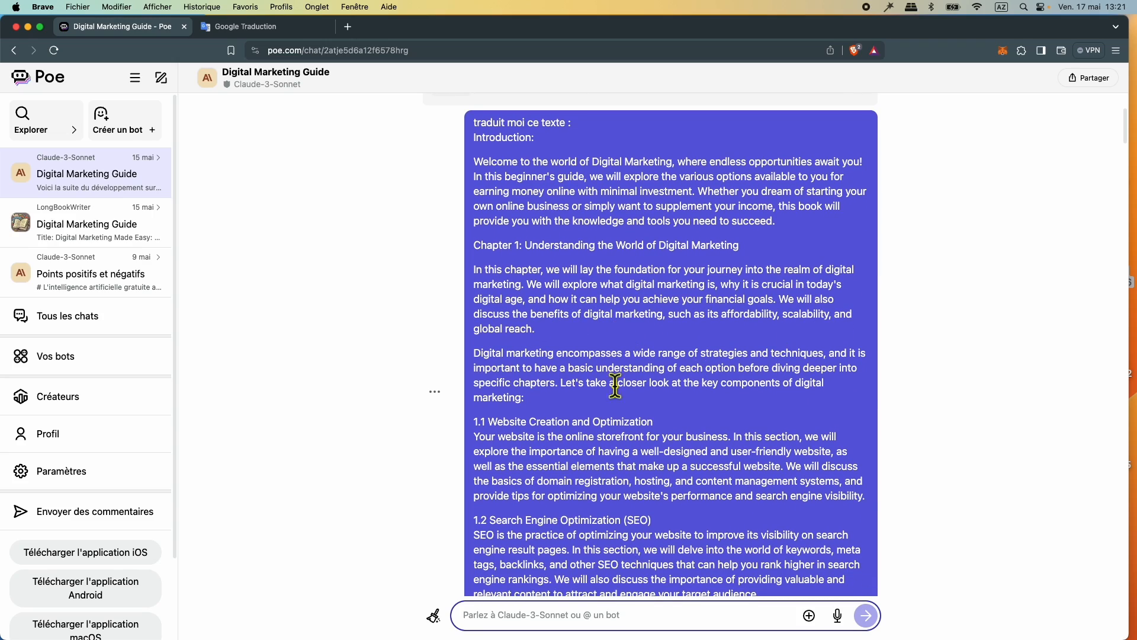
scroll(648, 382, down, 10)
scroll(545, 425, down, 20)
scroll(548, 428, up, 1)
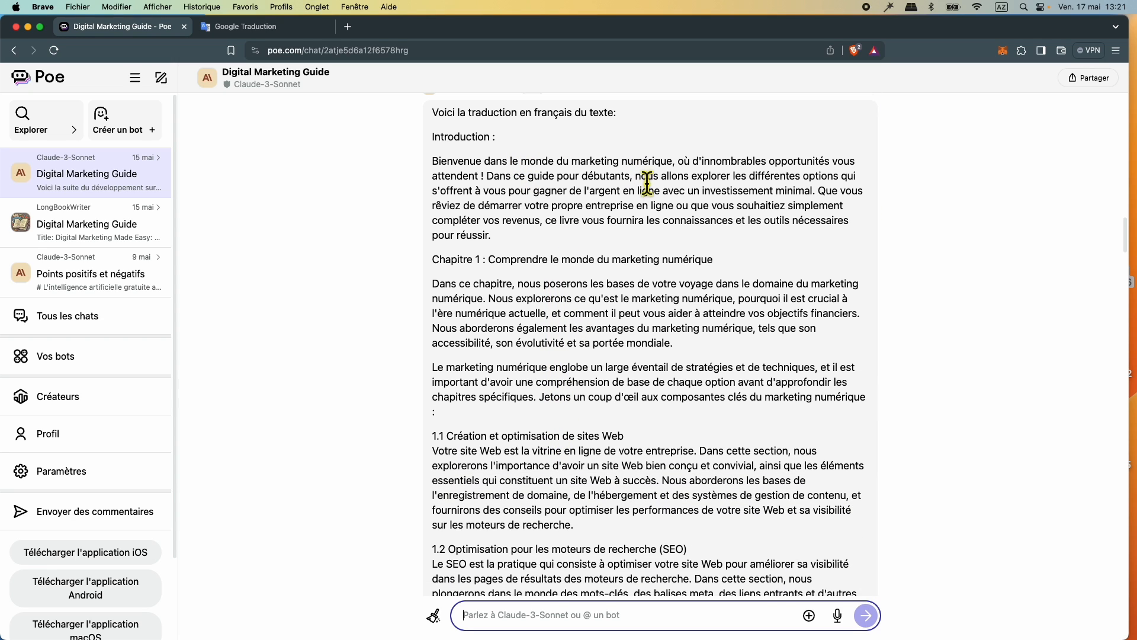
scroll(652, 361, down, 1)
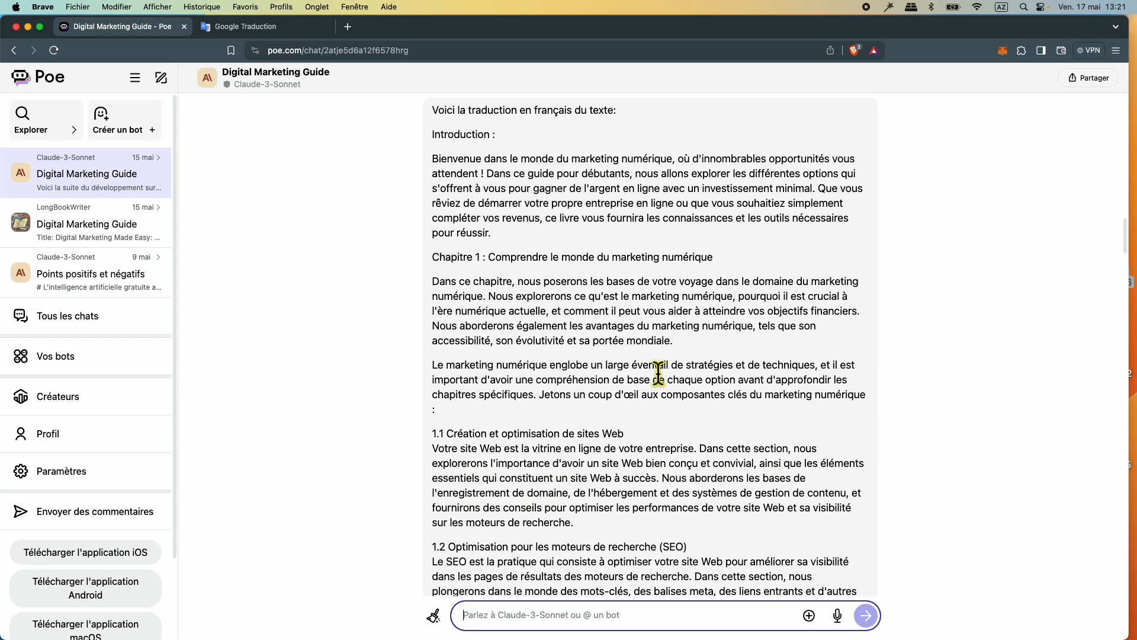
scroll(658, 373, down, 2)
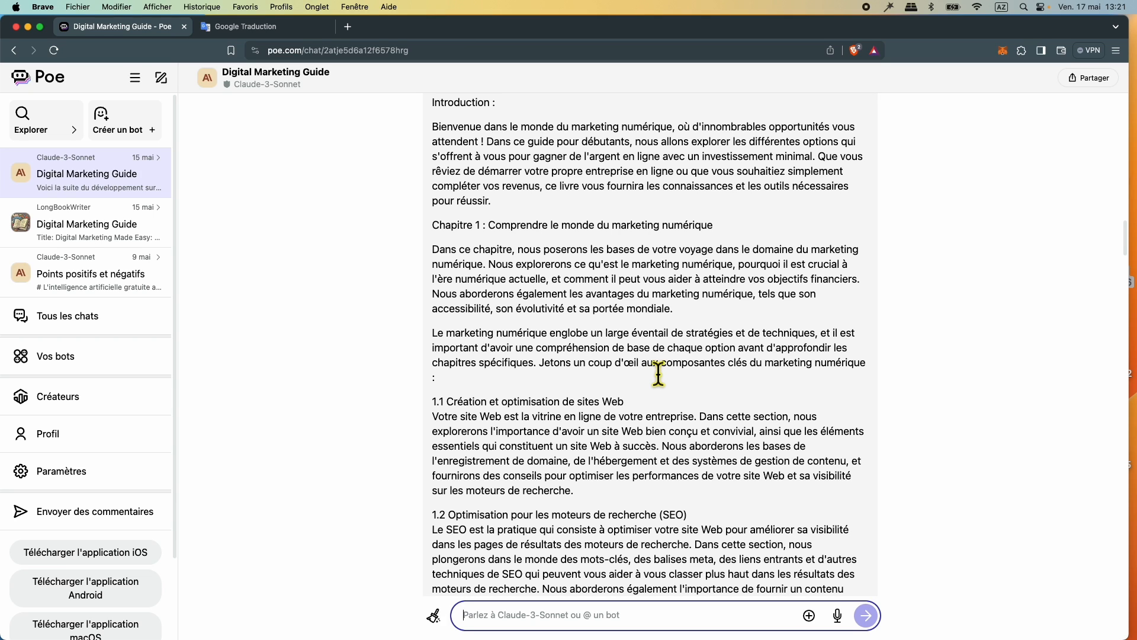
scroll(658, 373, down, 8)
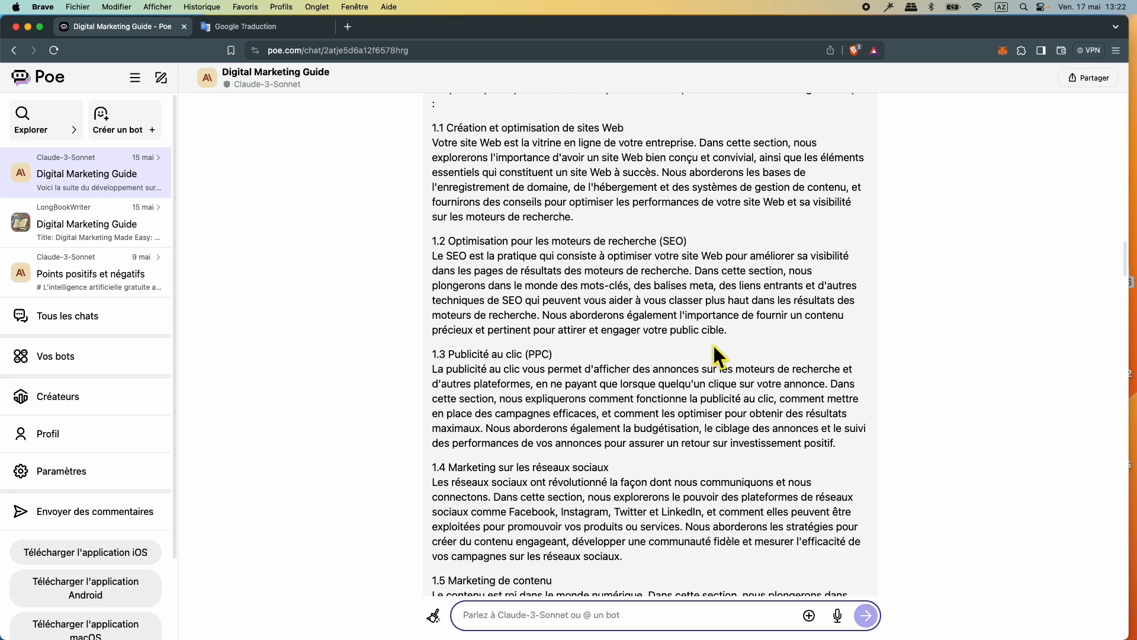
scroll(669, 385, up, 8)
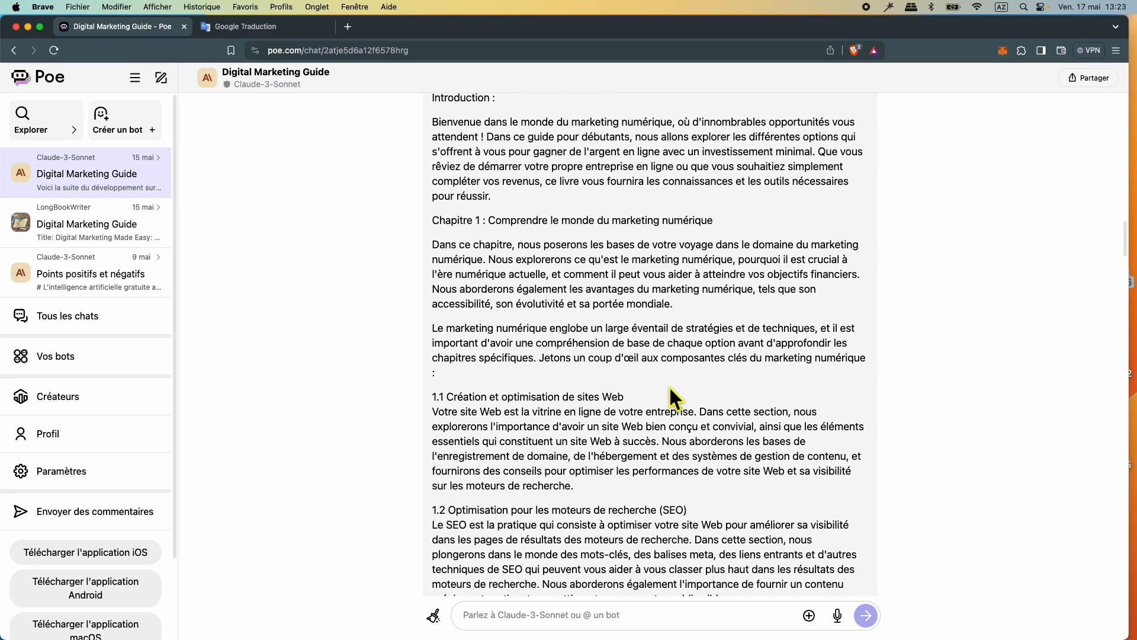
scroll(664, 390, down, 4)
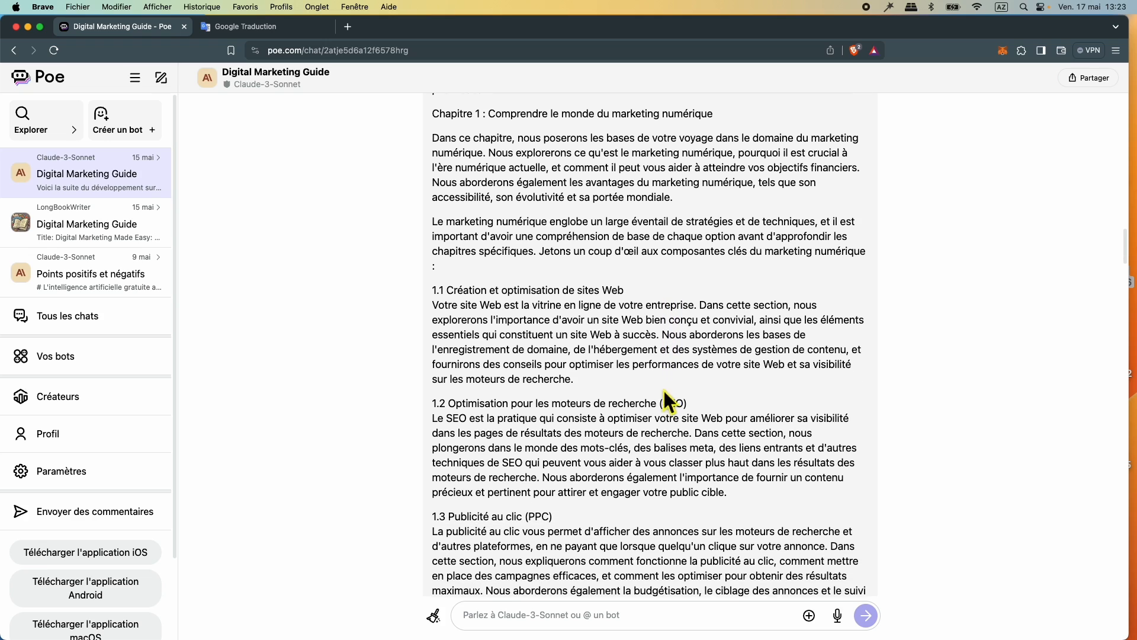
Highlight section 1.1 "Création et optimisation de sites Web" and review the 3000-word development request, its reply and the "la suite" continuation
drag(433, 283, 662, 375)
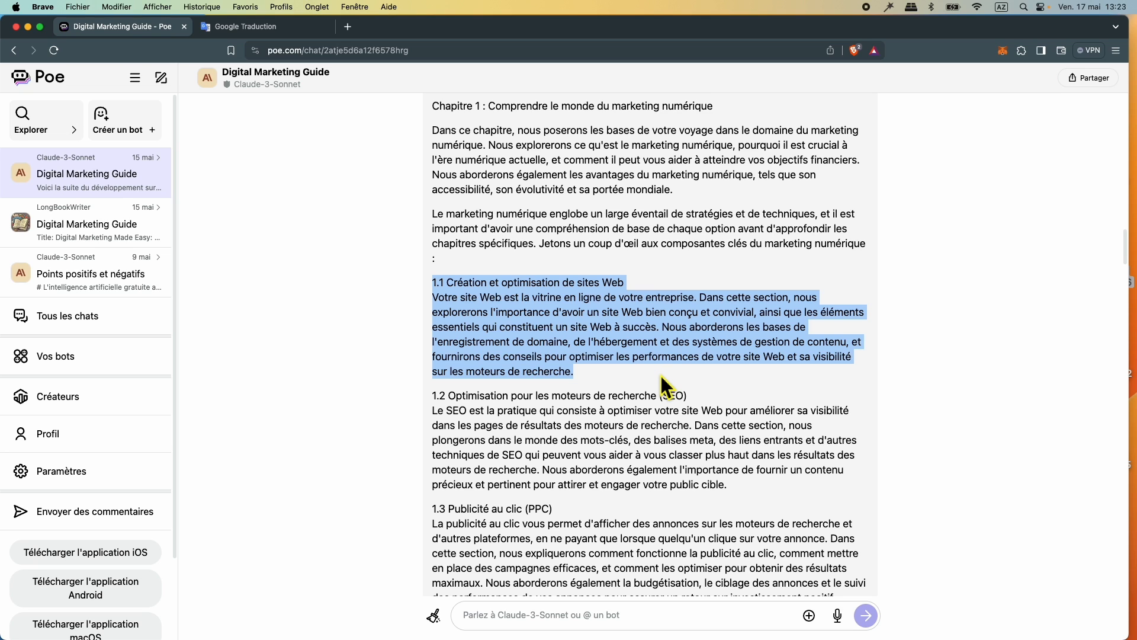
scroll(662, 378, down, 15)
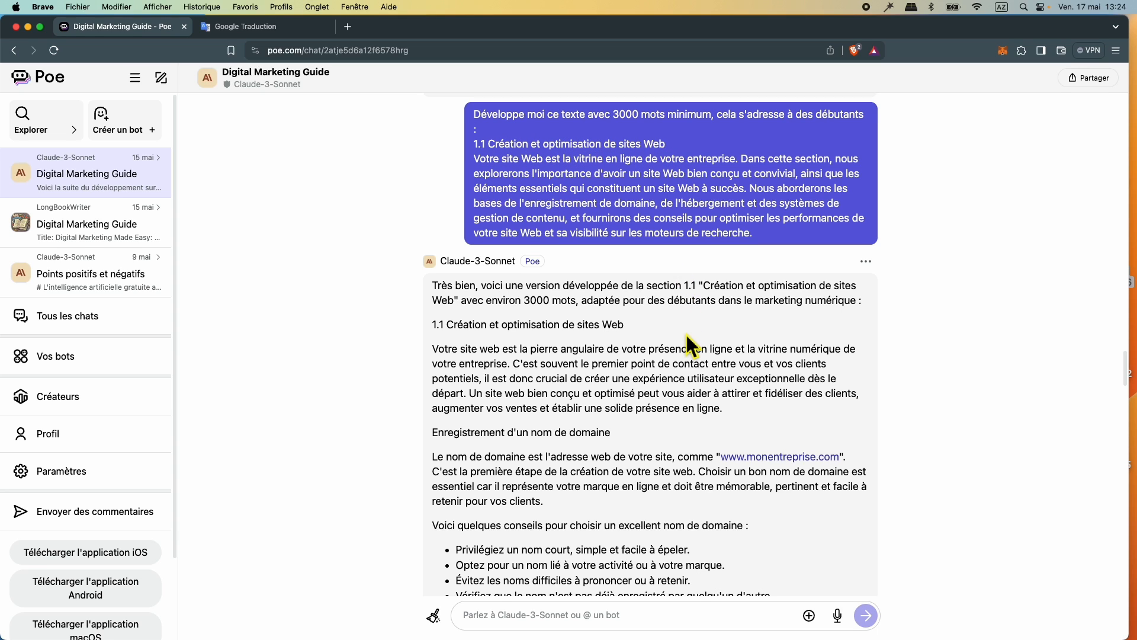
scroll(685, 333, down, 1)
scroll(688, 335, down, 1)
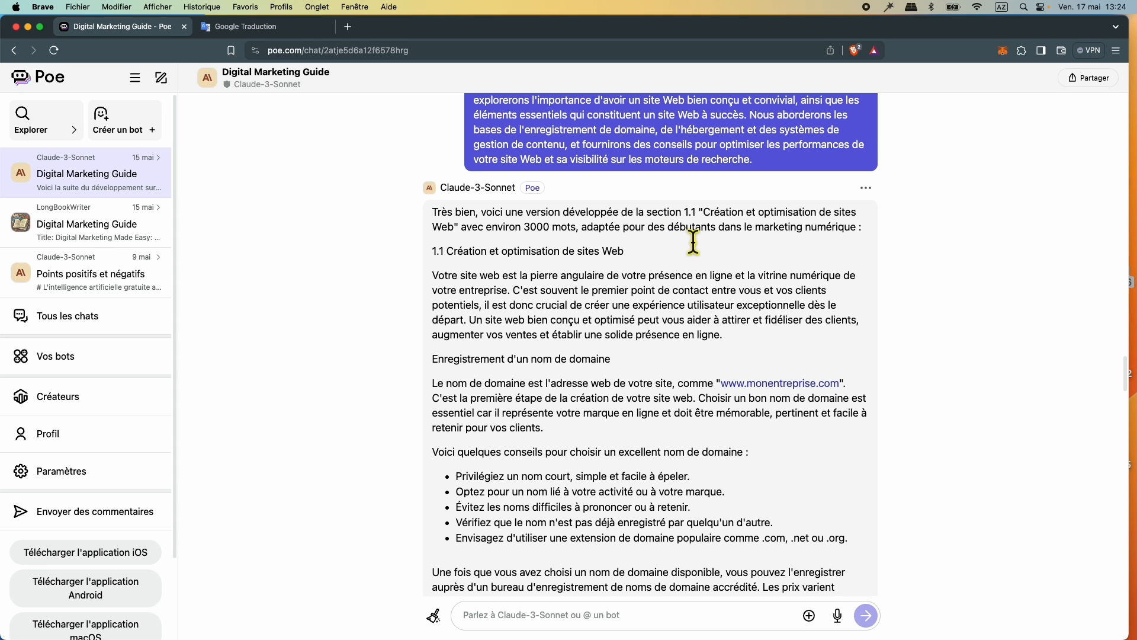
scroll(708, 244, down, 5)
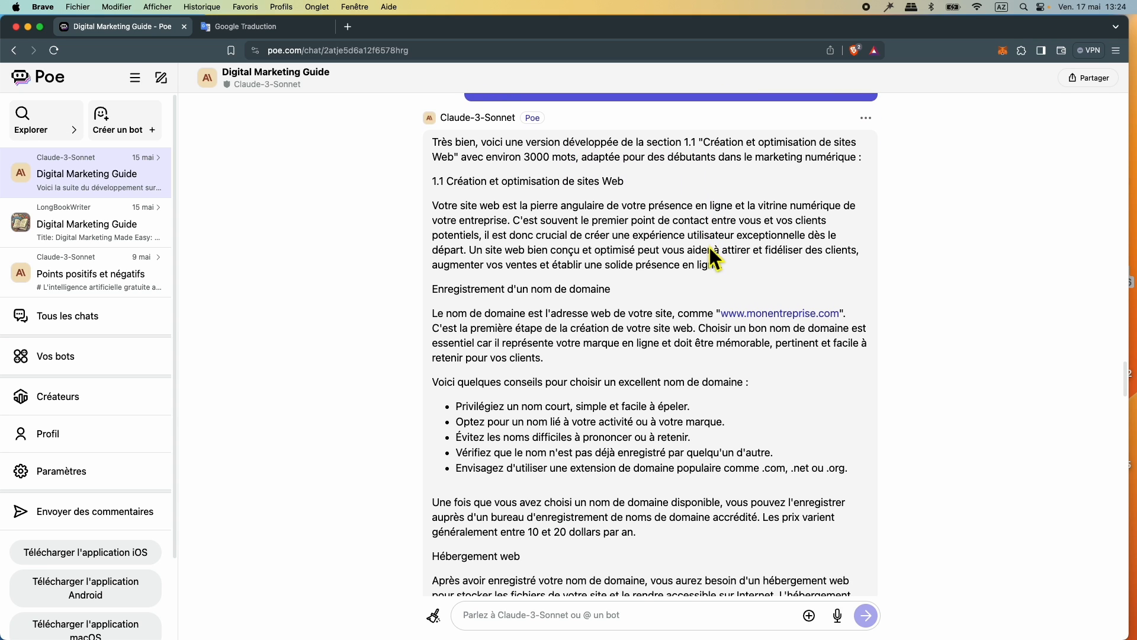
scroll(688, 265, down, 20)
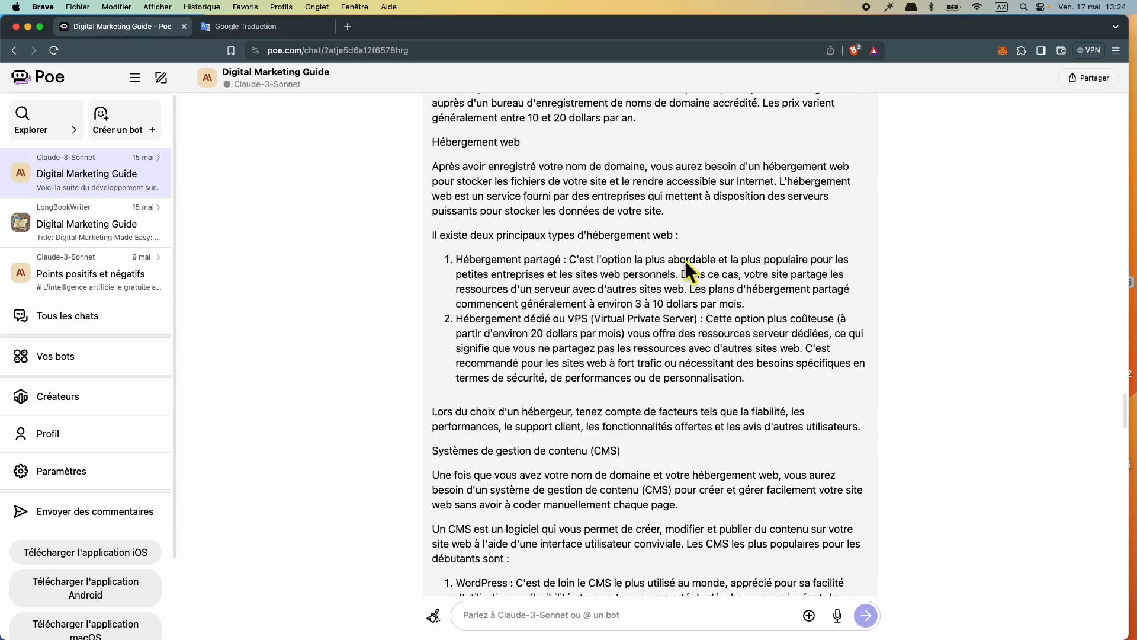
scroll(683, 261, down, 20)
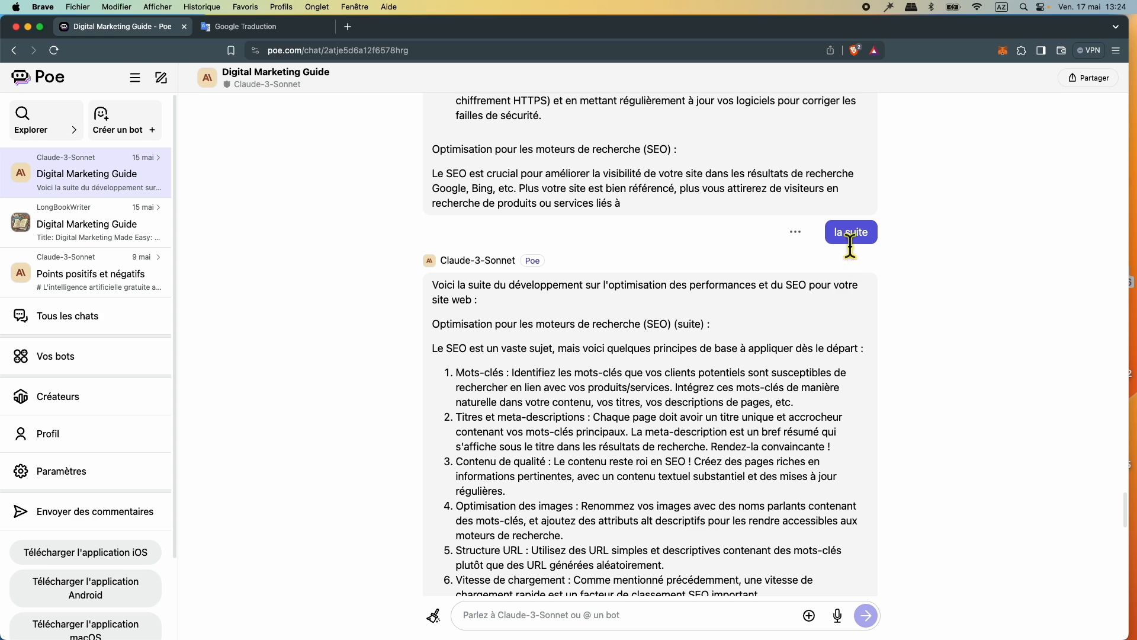
scroll(645, 342, down, 5)
scroll(645, 343, down, 10)
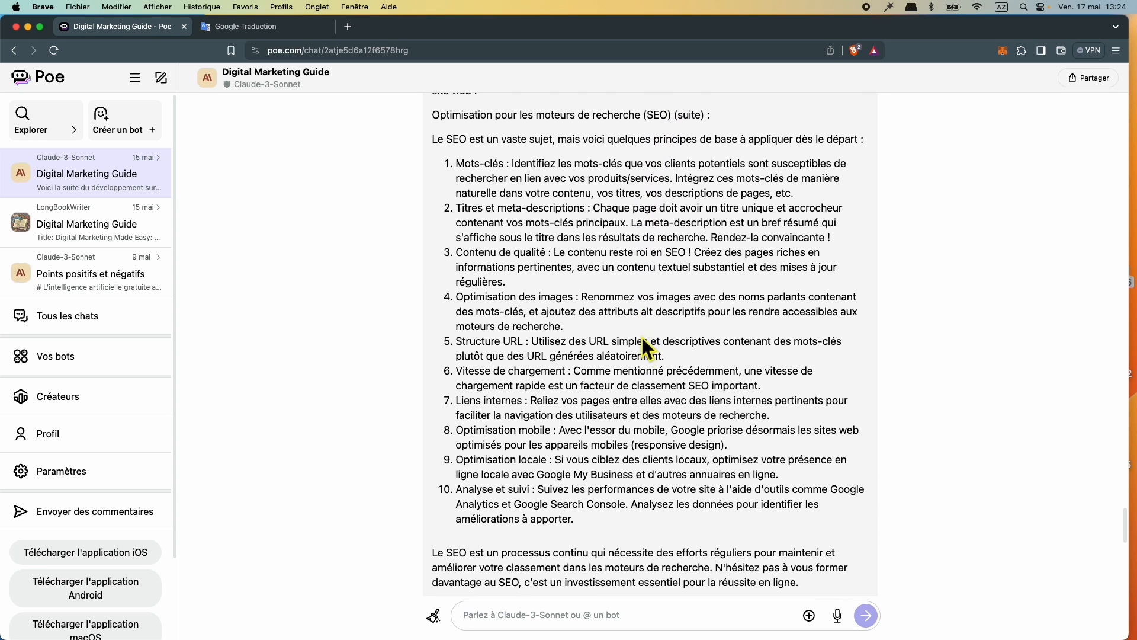
scroll(646, 343, down, 4)
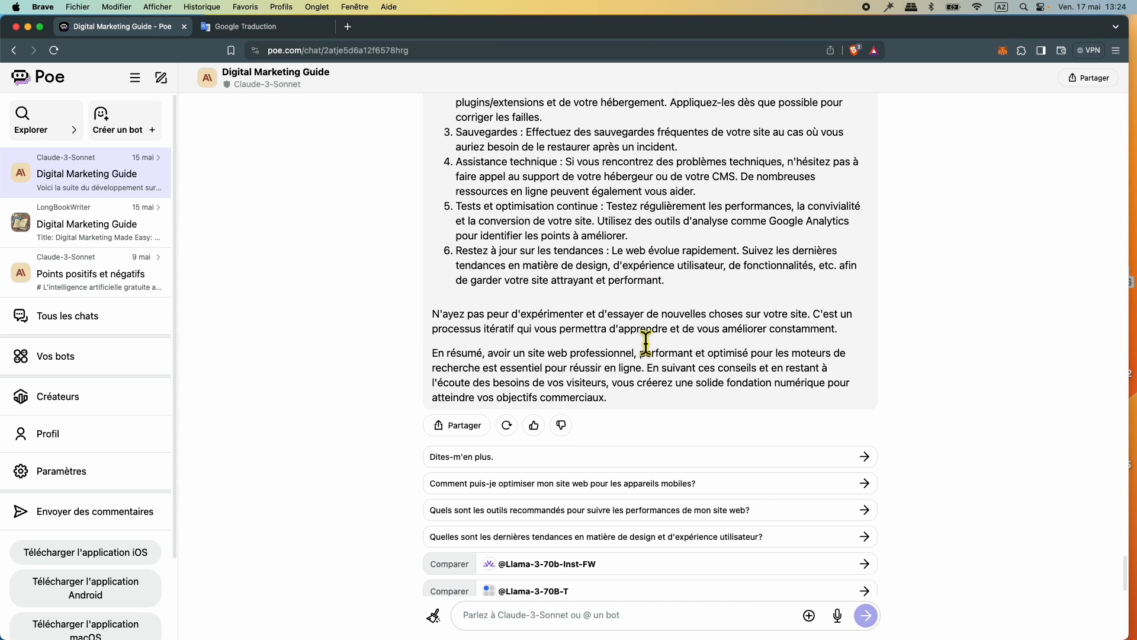